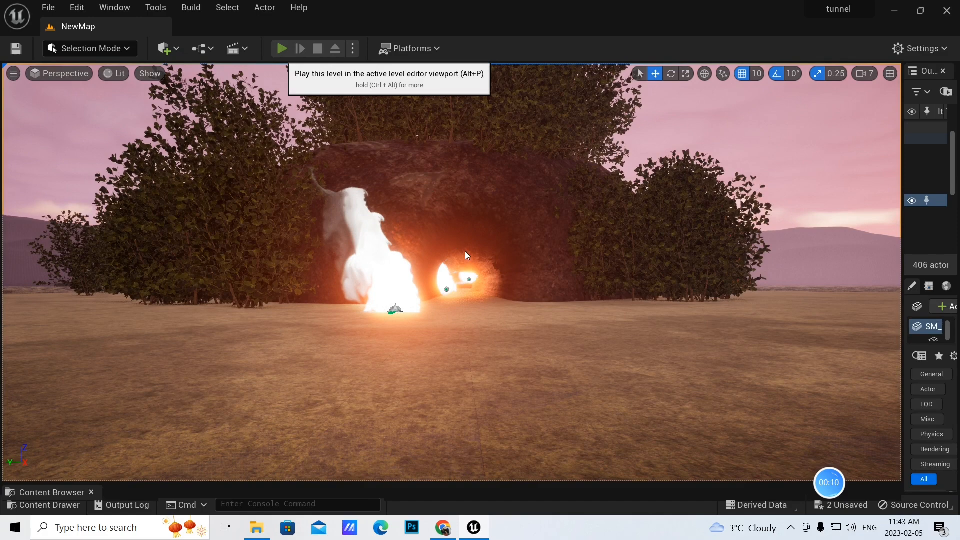
Step: Play-test the finished cave scene with the fires by walking the character around it, and end the play session
key(alt+p)
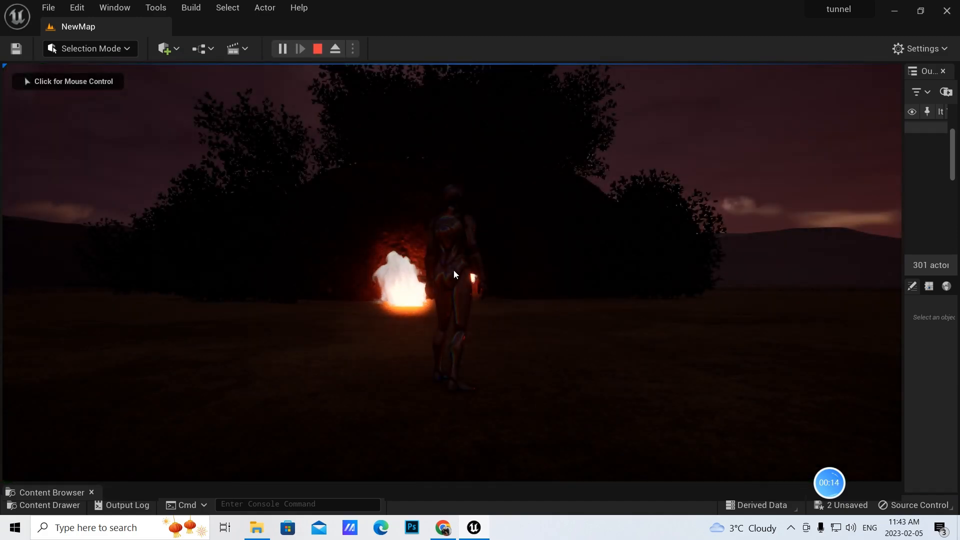
click(454, 271)
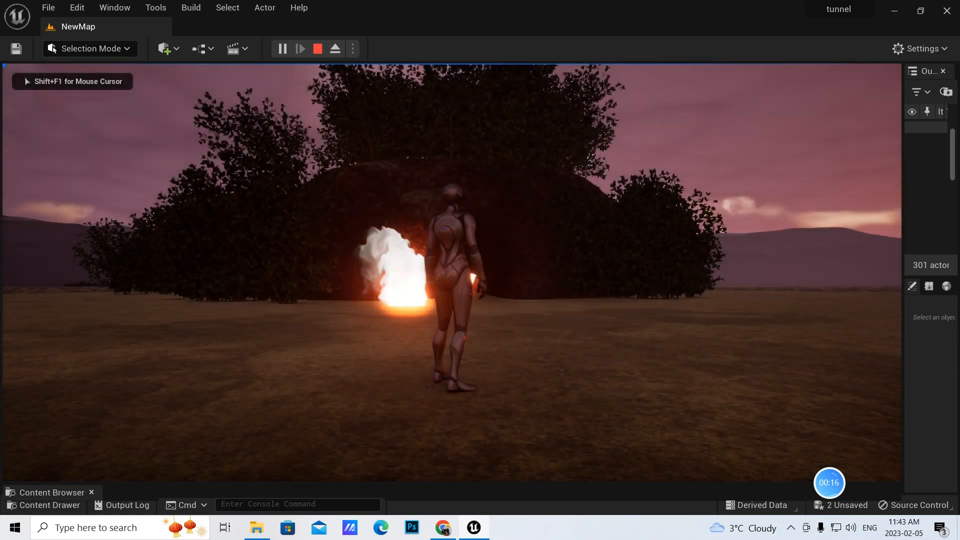
key(w)
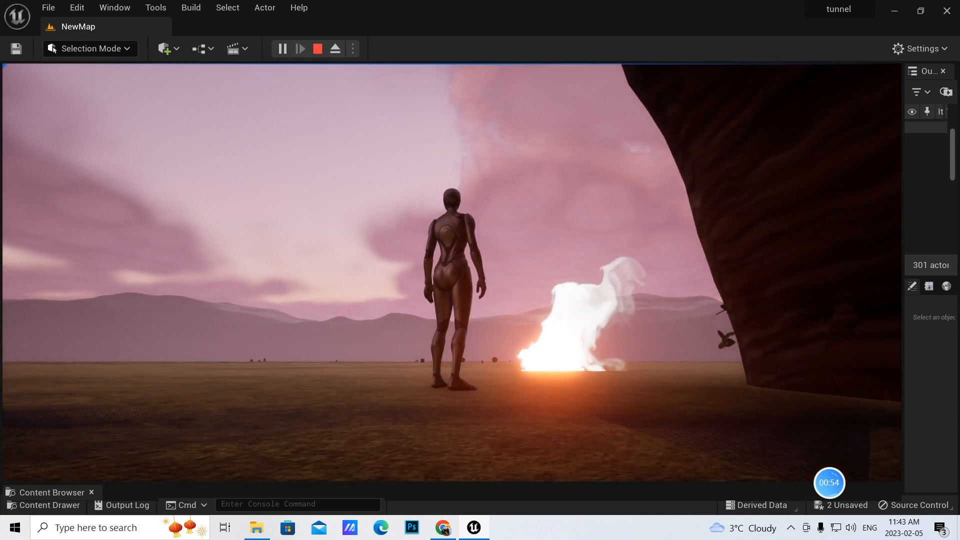
key(Escape)
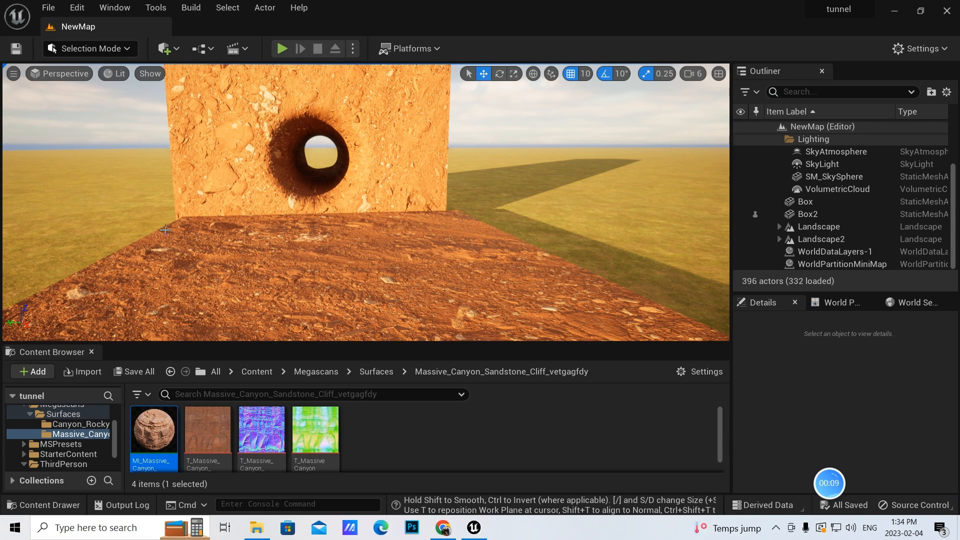
Step: Play the tunnel level and run the third-person character across the rocky platform to the tunnel entrance
click(283, 50)
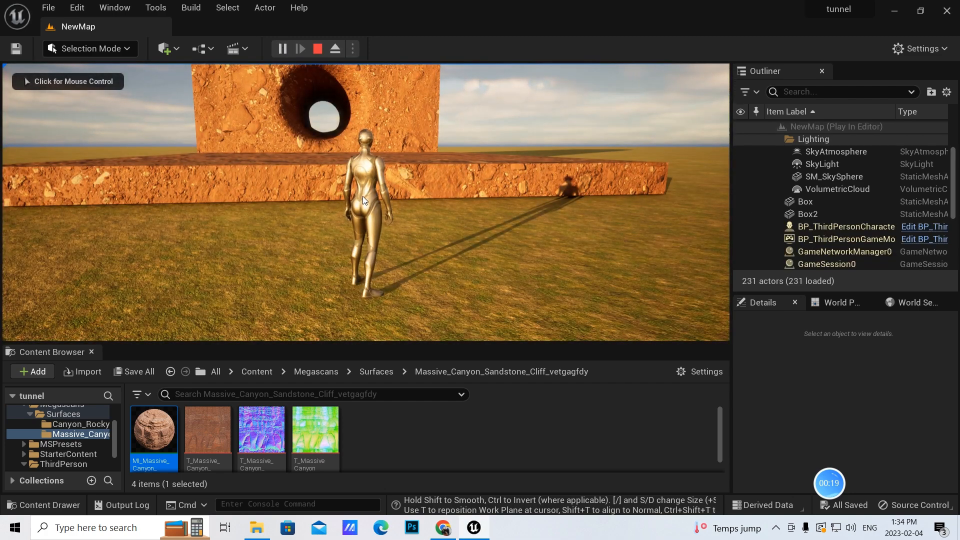
click(362, 197)
key(w)
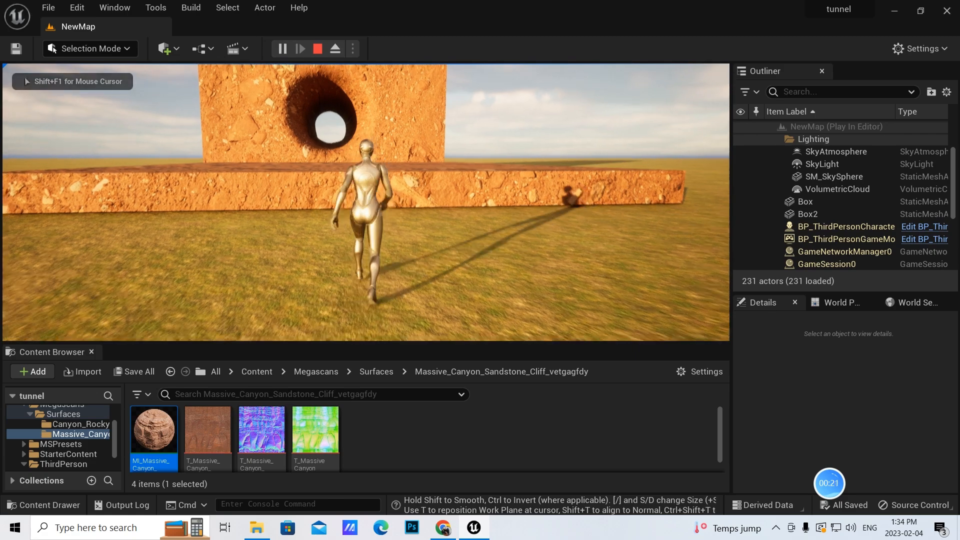
key(w)
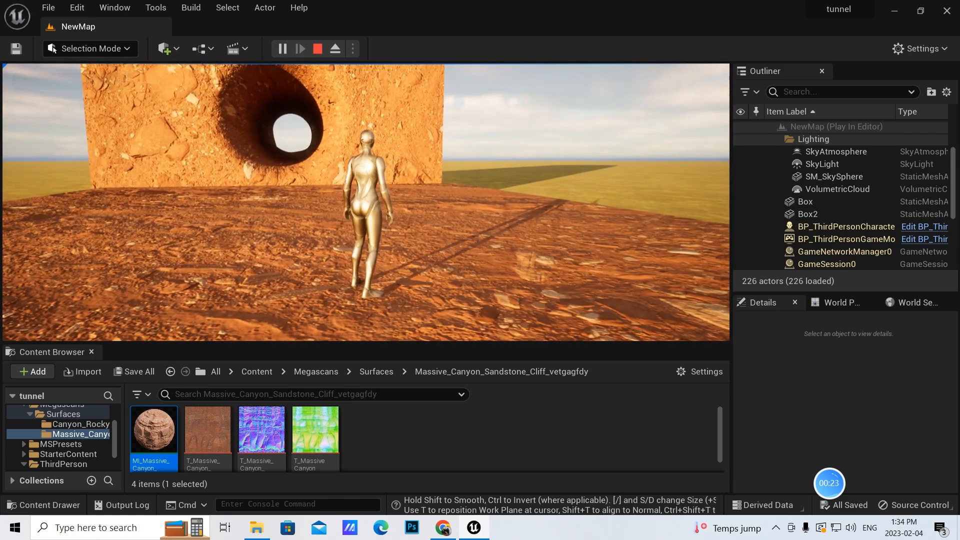
key(a)
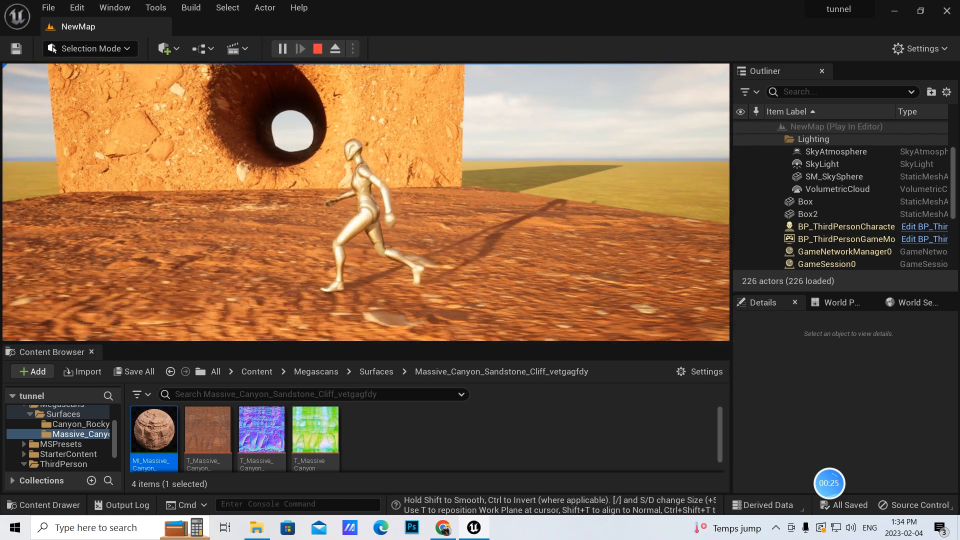
key(a)
key(w)
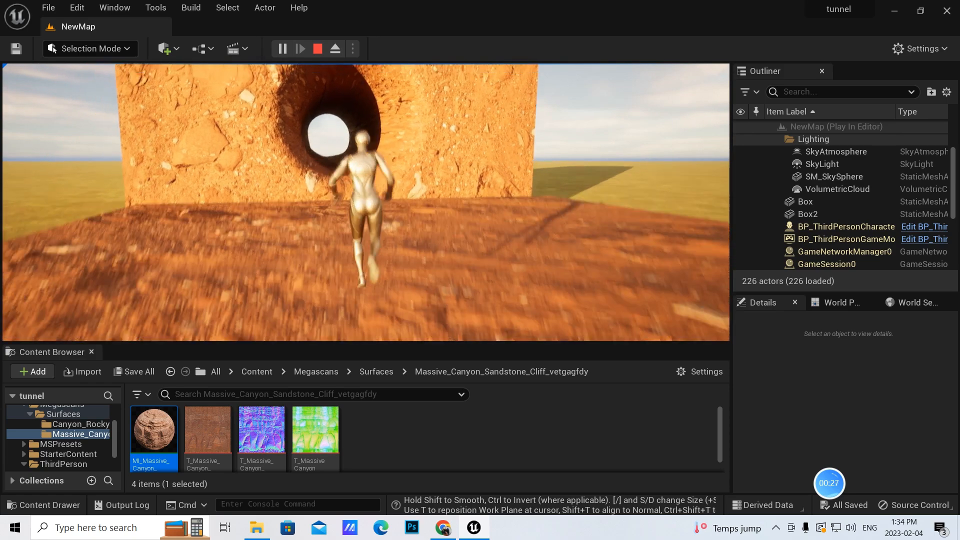
key(w)
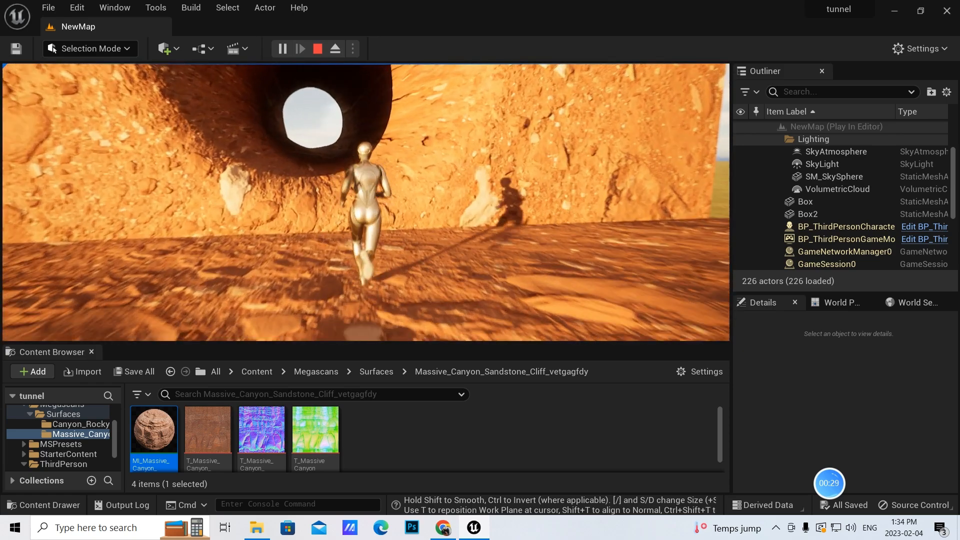
Step: Jump the character into the tunnel, run it through to the grass on the far side, and end the play session
key(w)
key(space)
key(space)
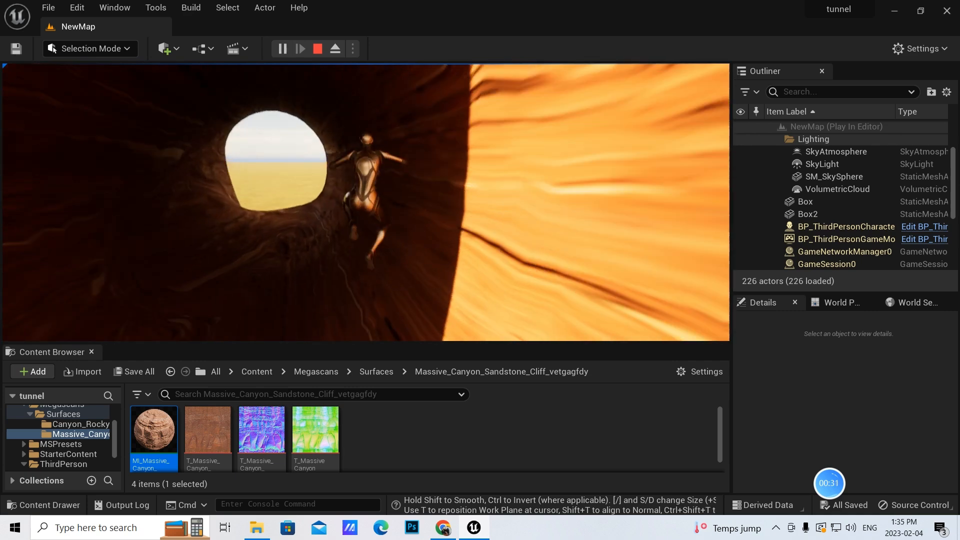
key(w)
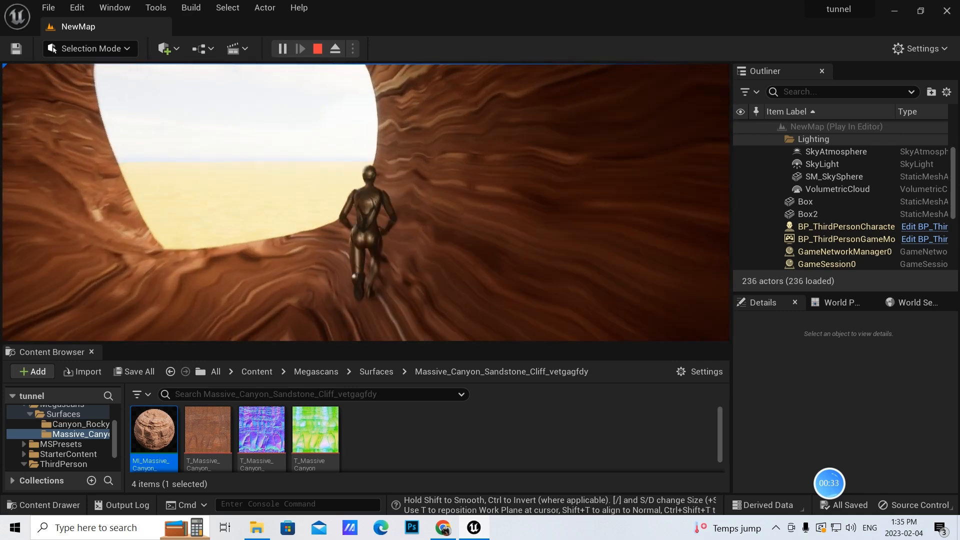
key(w)
key(space)
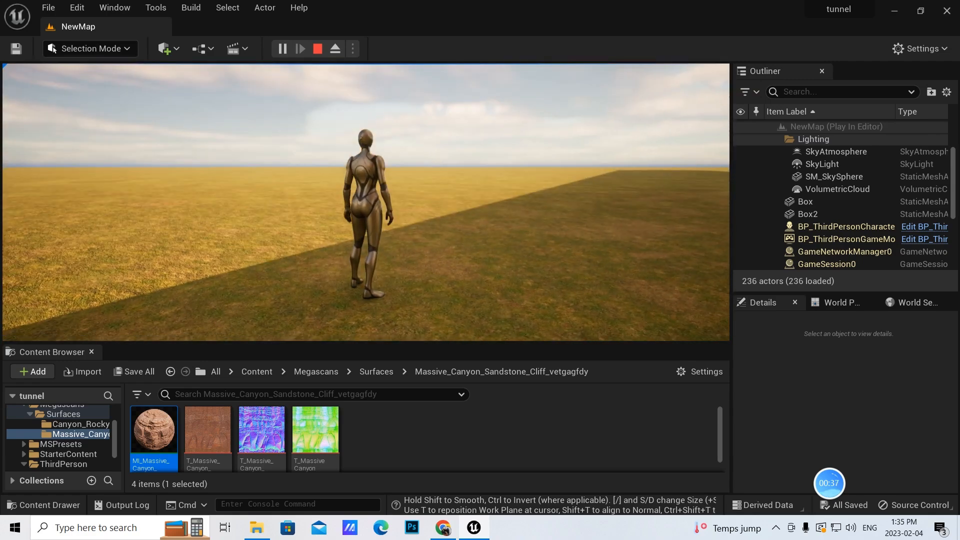
key(Escape)
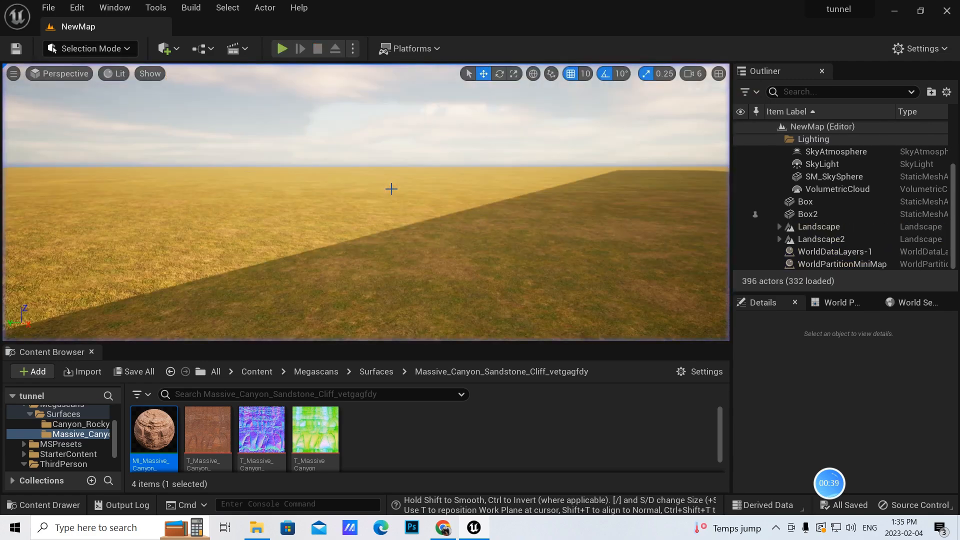
scroll(444, 213, down, 10)
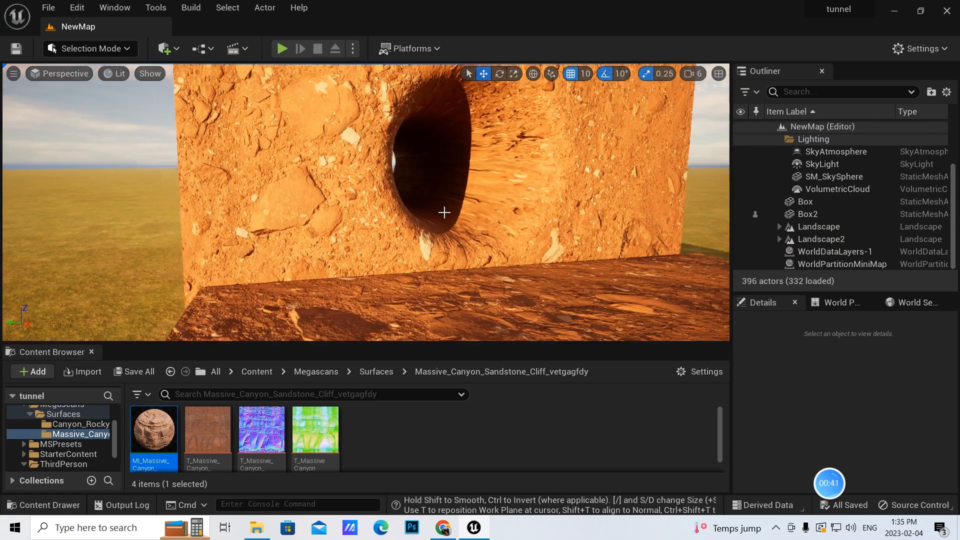
click(45, 12)
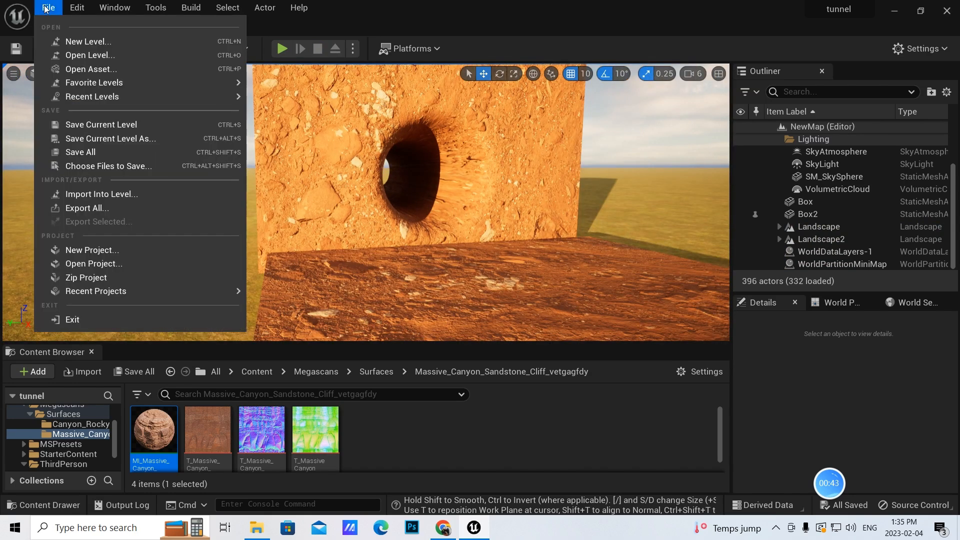
mouse_move(58, 83)
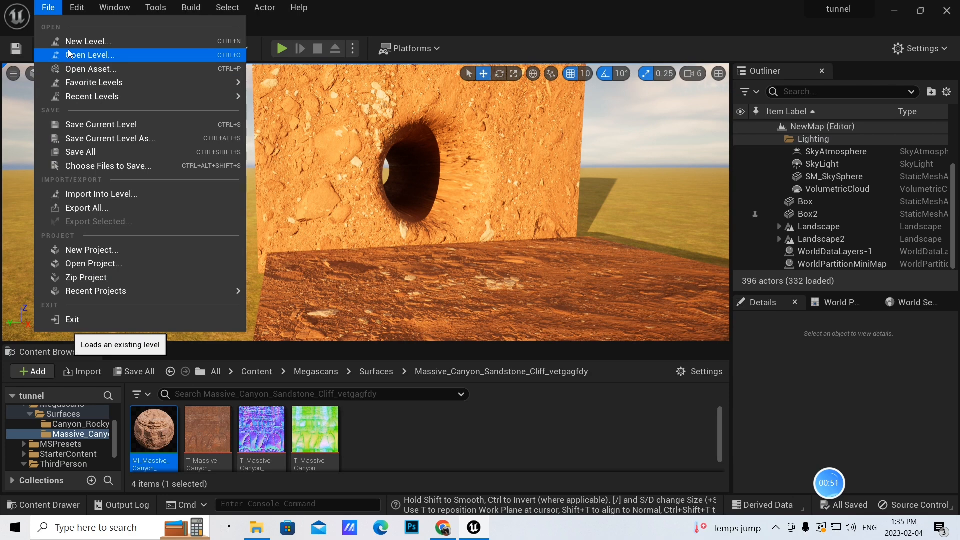
click(48, 8)
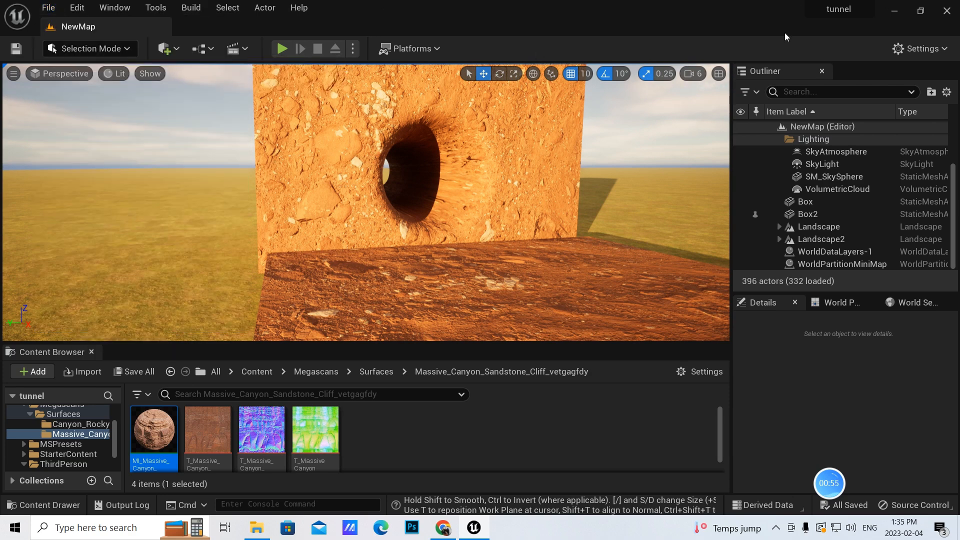
Step: Minimize the open windows and launch Unreal Engine 5.1 from the desktop
click(895, 11)
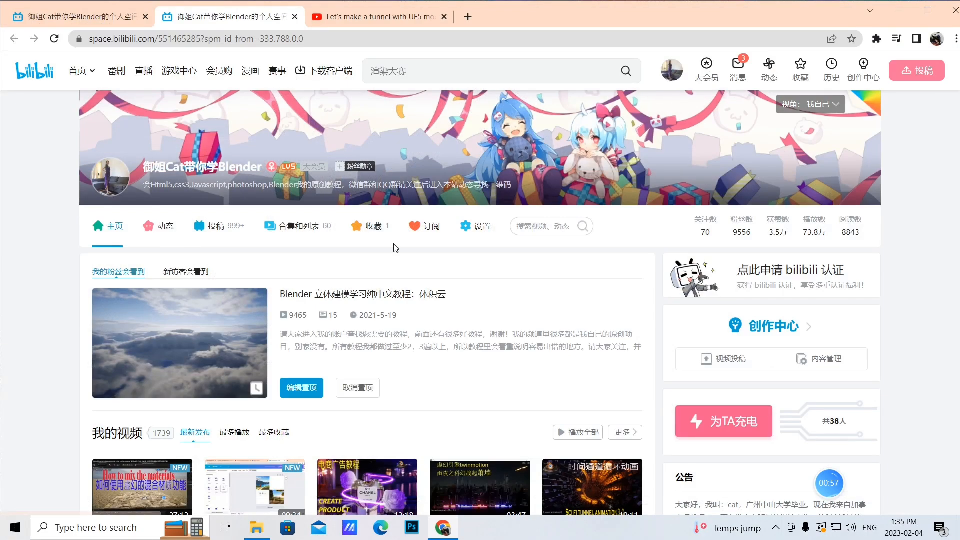
click(900, 10)
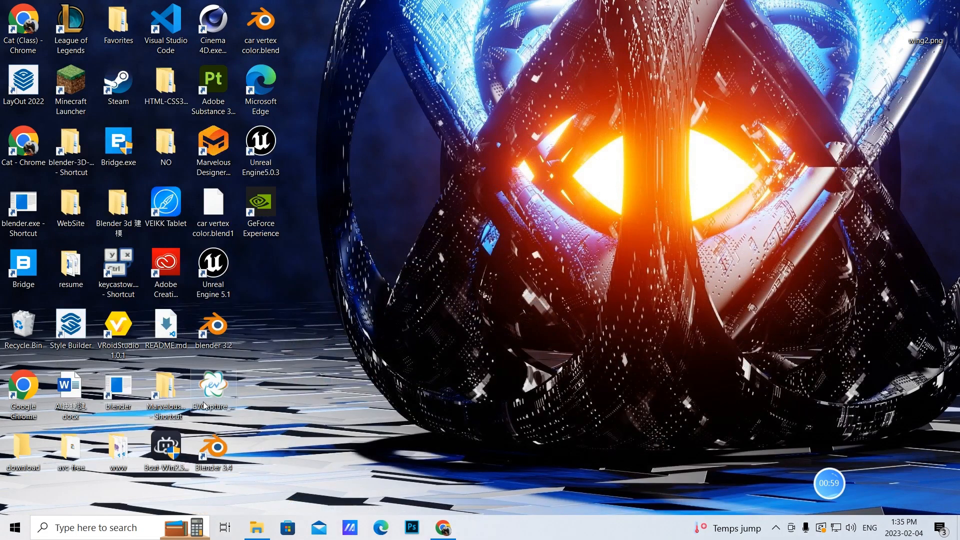
double_click(215, 270)
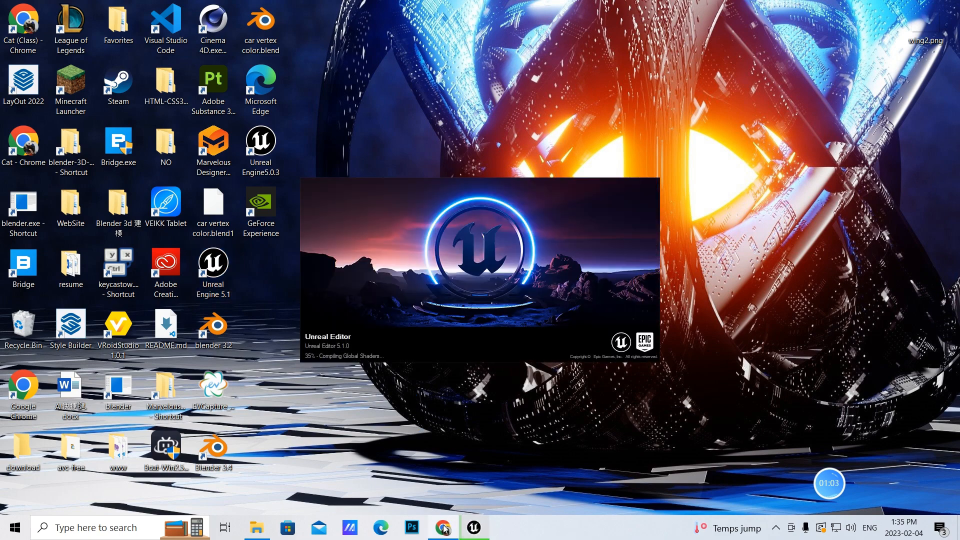
Step: Switch to Chrome, get the Unreal Project Browser out of the way, and open the Bilibili channel's 合集和列表 collections list
click(448, 526)
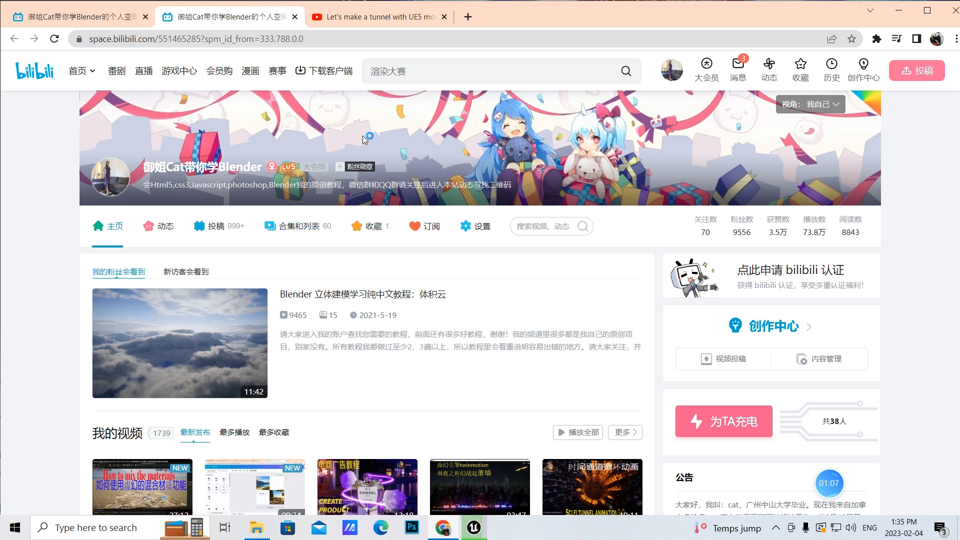
mouse_move(674, 76)
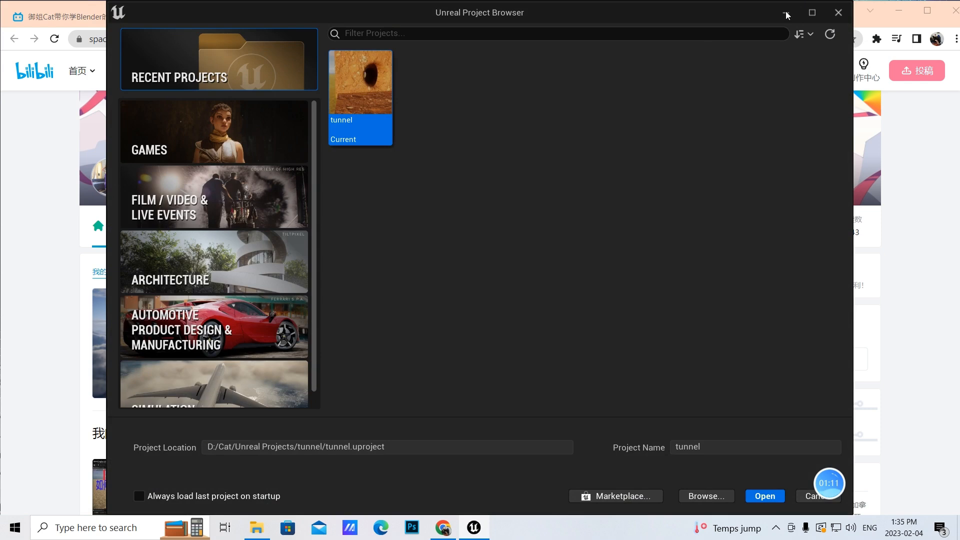
click(787, 15)
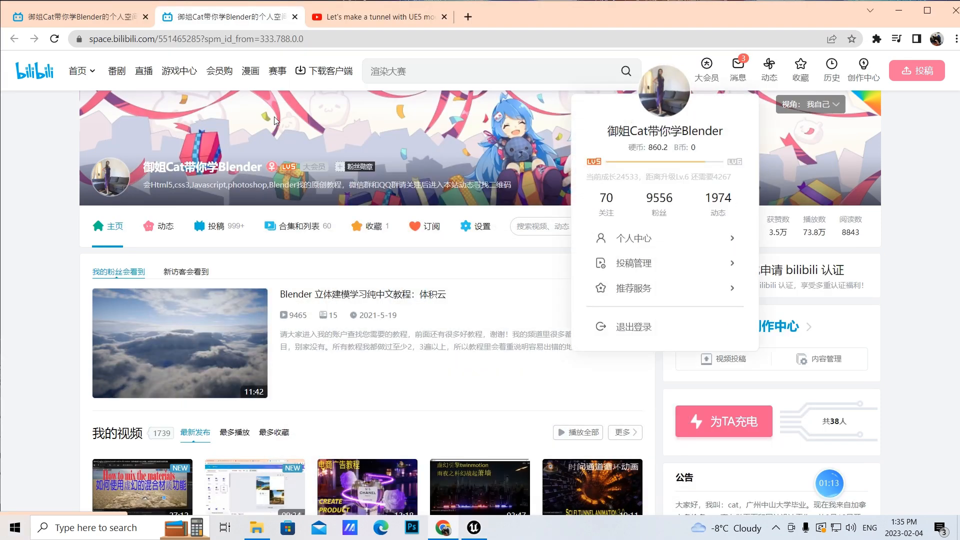
click(296, 227)
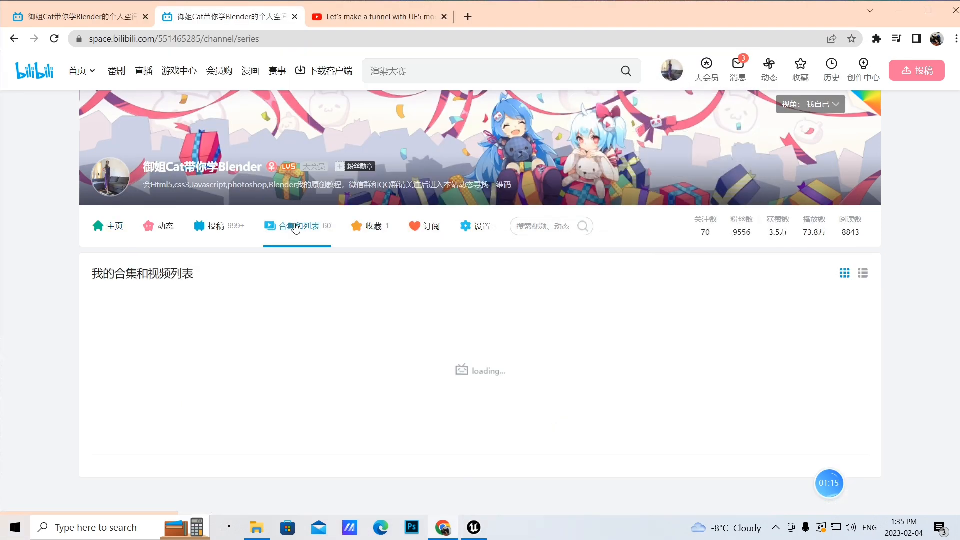
scroll(440, 290, down, 2)
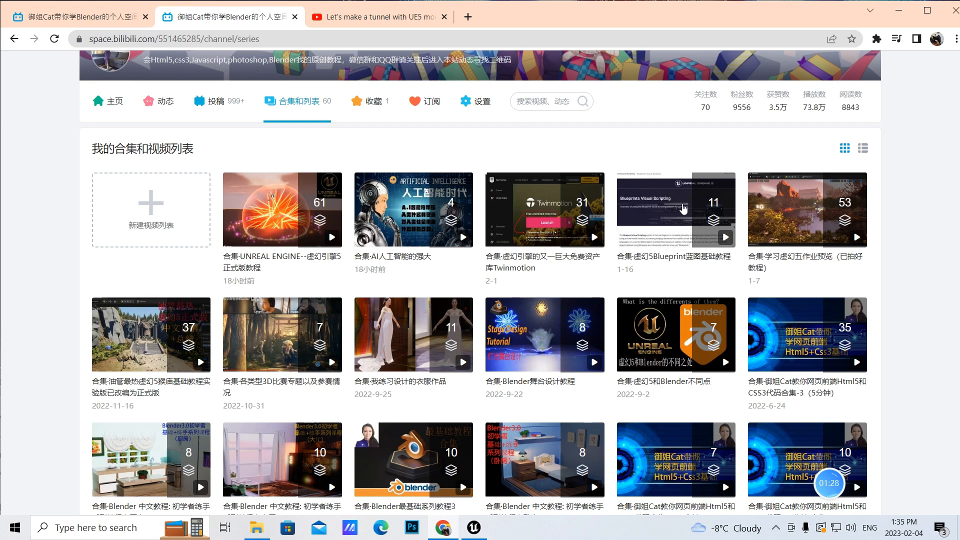
Step: View the 虚幻5Blueprint蓝图基础教程 collection and return to the collections list
click(657, 217)
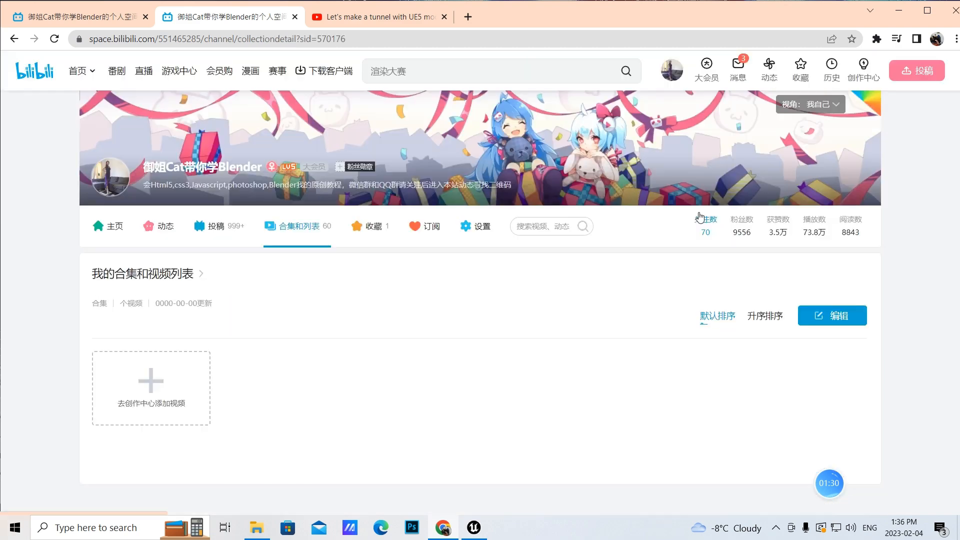
scroll(528, 326, up, 1)
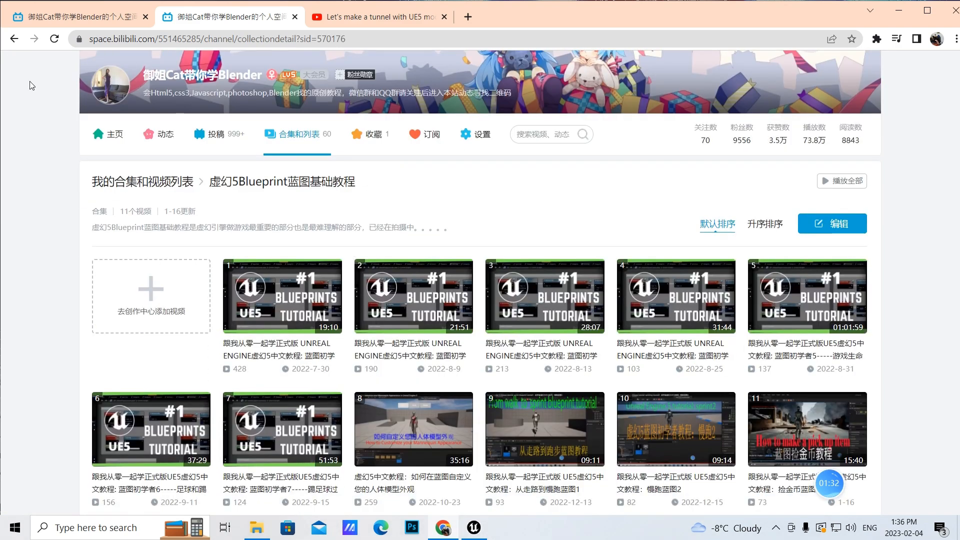
click(14, 38)
scroll(489, 328, down, 4)
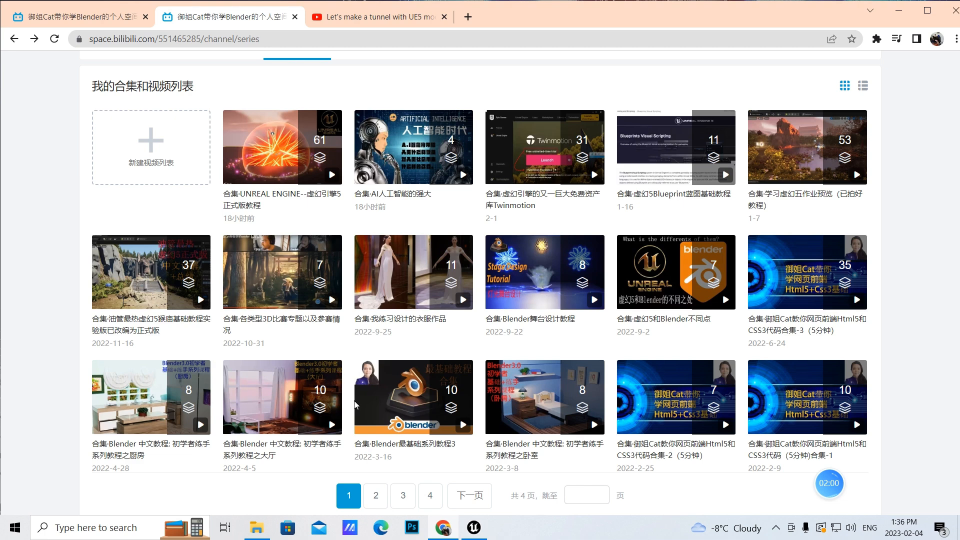
Step: Look into the Unreal 5 monkey temple (猴庙) tutorial collection, then view page 2 of the collections list
click(145, 282)
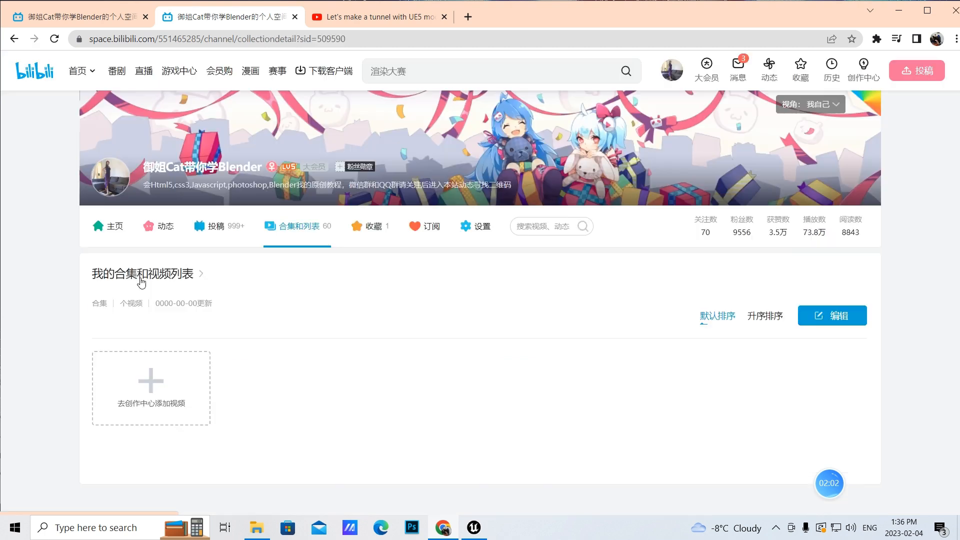
click(13, 40)
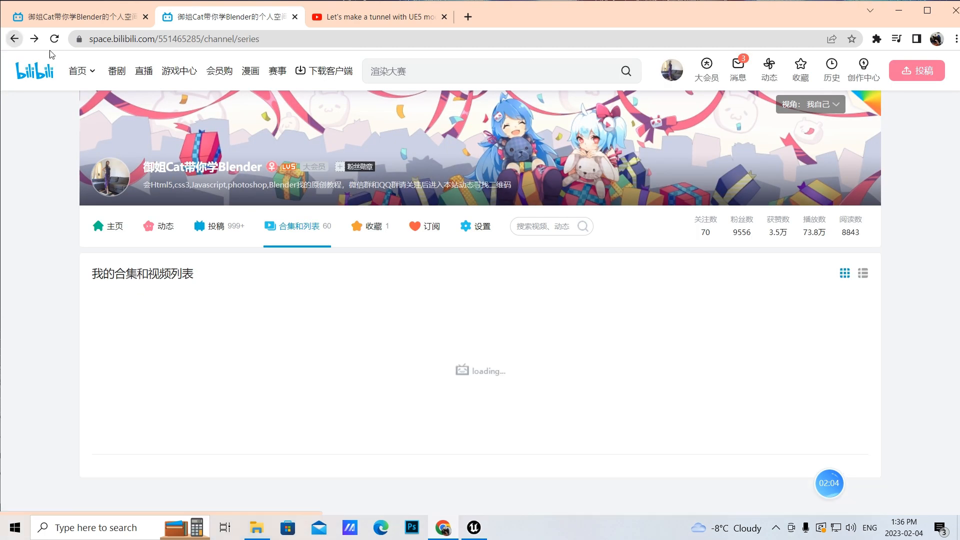
scroll(370, 490, down, 4)
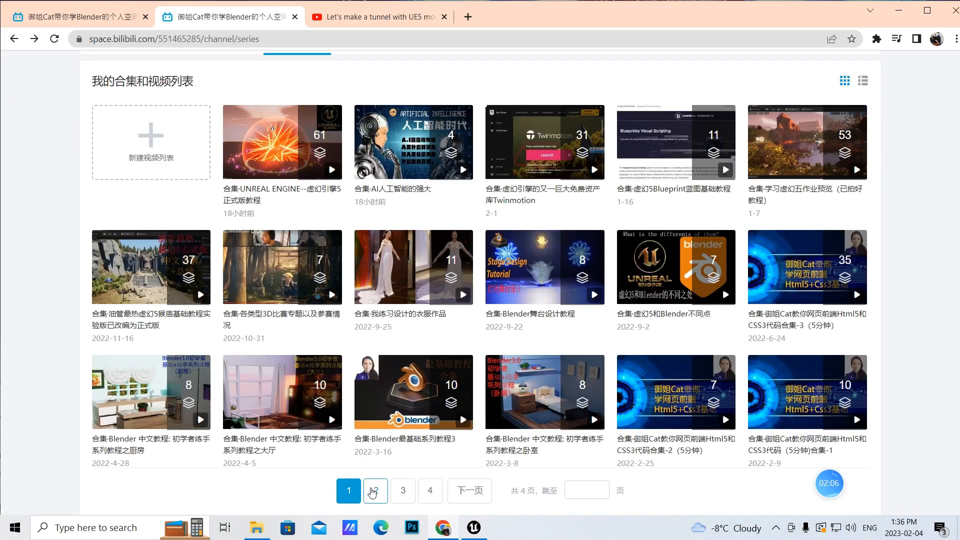
click(371, 490)
scroll(530, 261, down, 4)
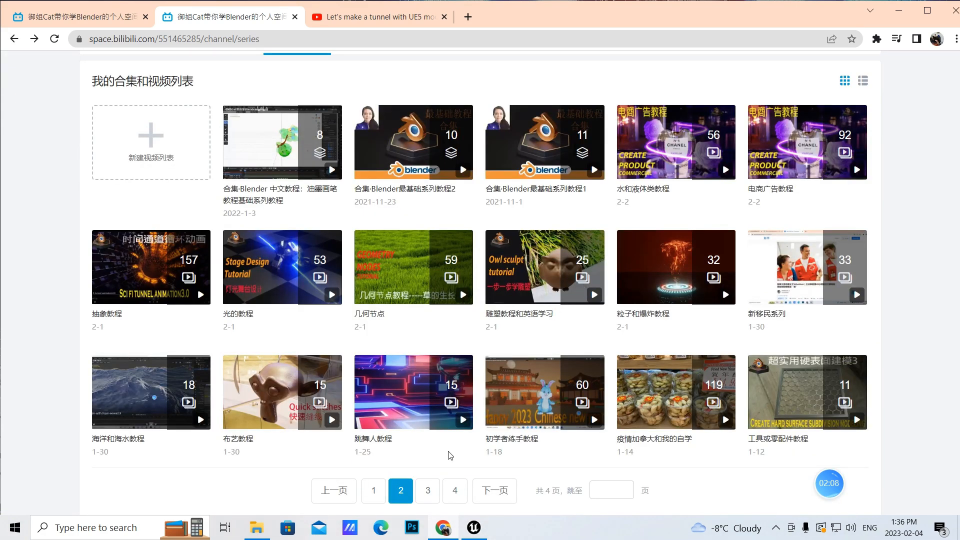
Step: Switch to the Unreal Project Browser and create a blank Games project named tunnel2 in D:\Cat\Unreal Projects
click(474, 528)
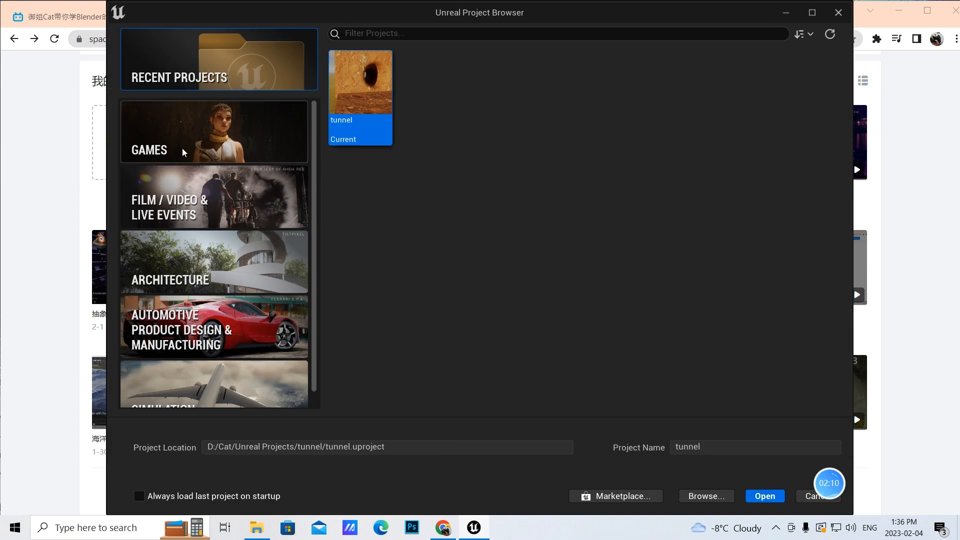
click(168, 124)
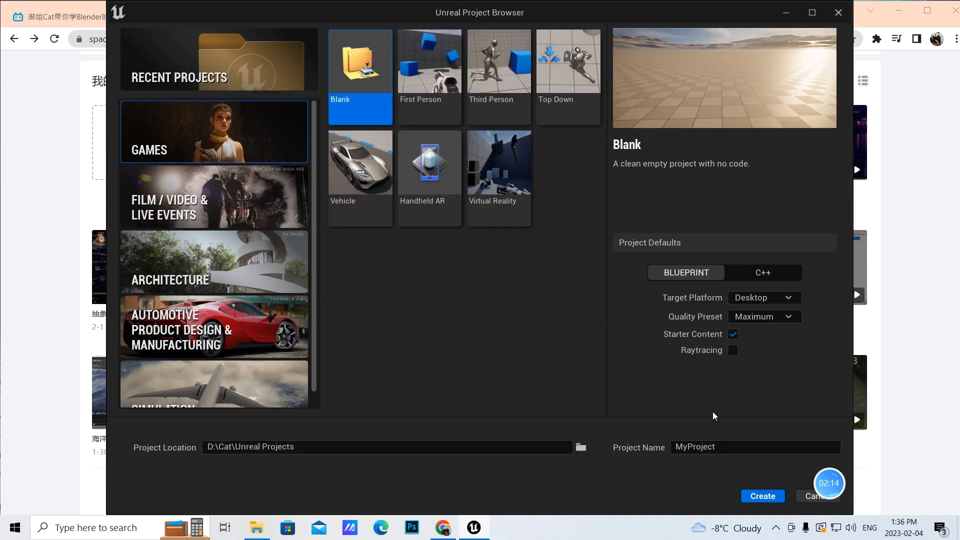
click(762, 442)
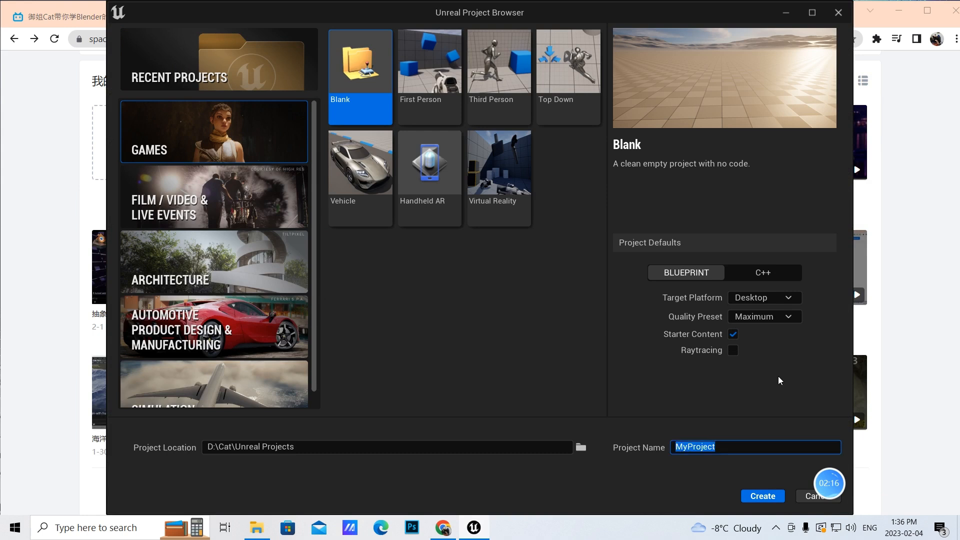
key(BackSpace)
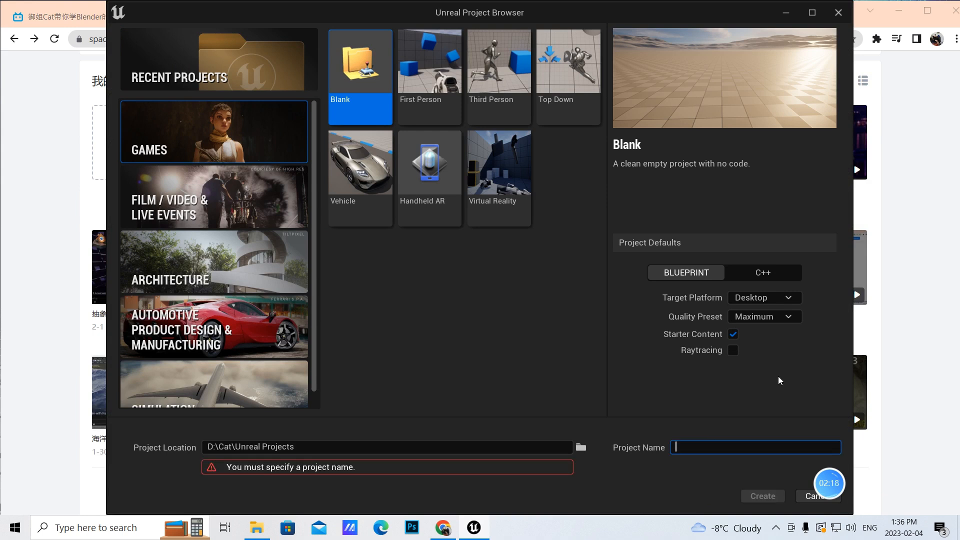
text(tunnel)
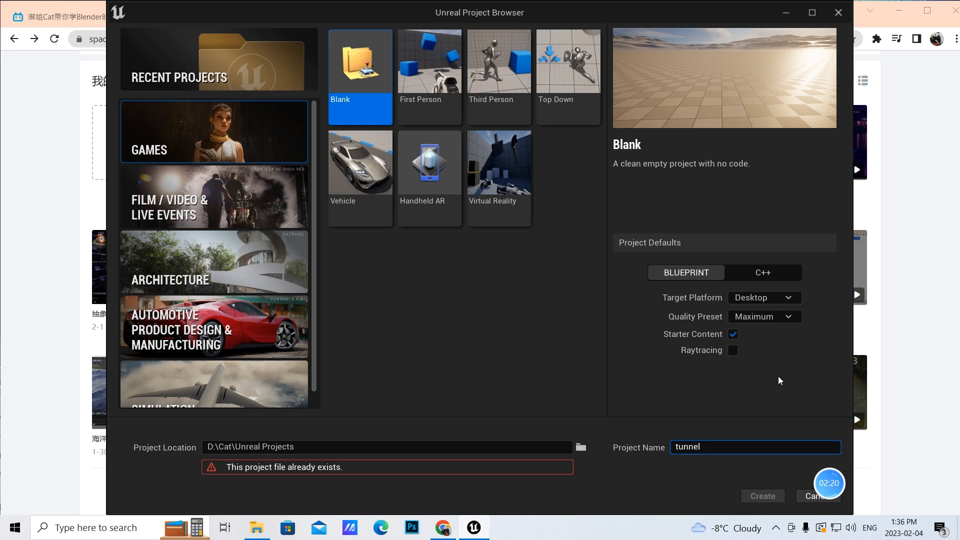
text(2)
click(767, 496)
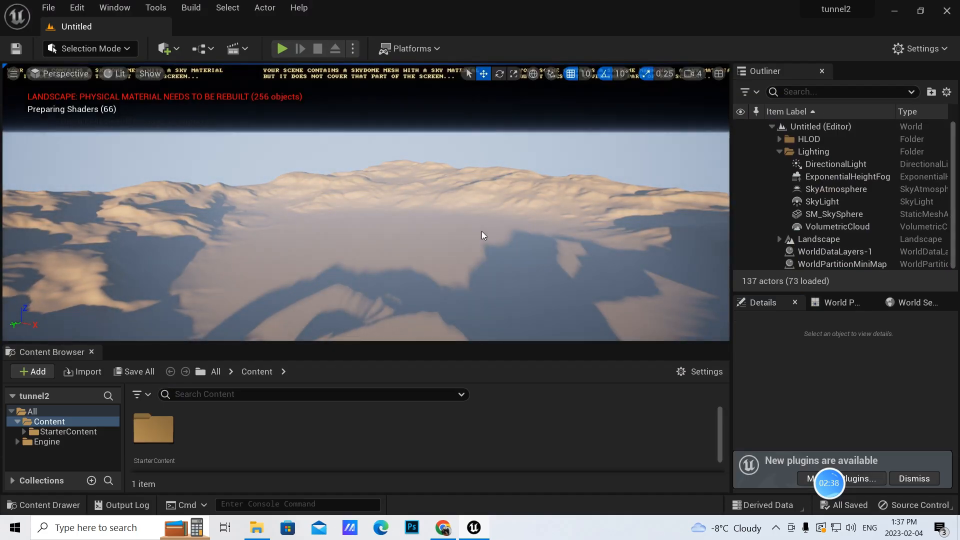
Step: Create a new level from the Open World template
click(445, 227)
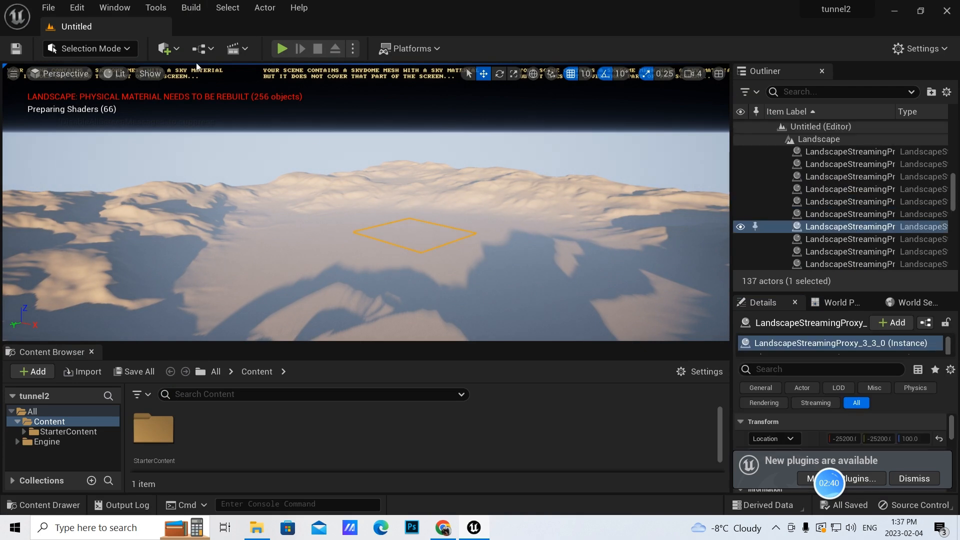
click(50, 9)
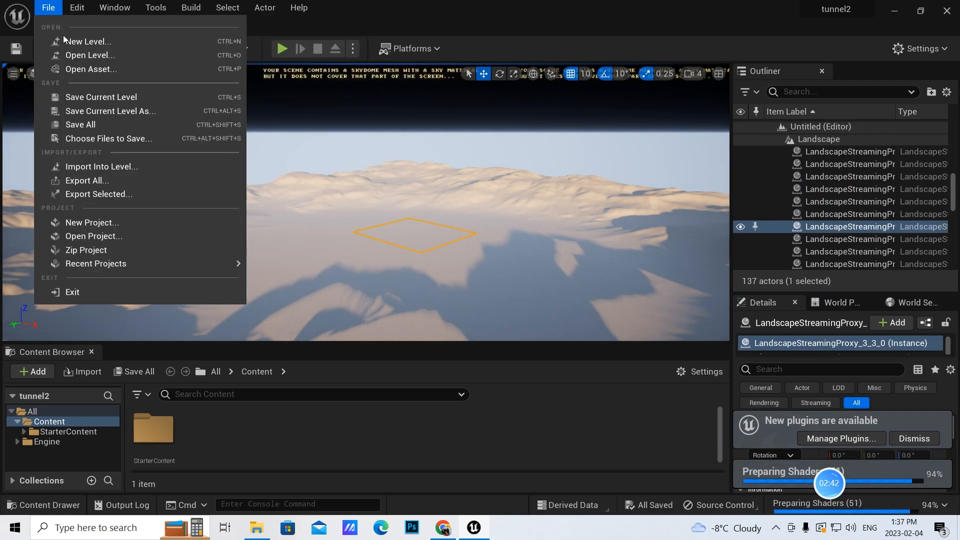
click(82, 41)
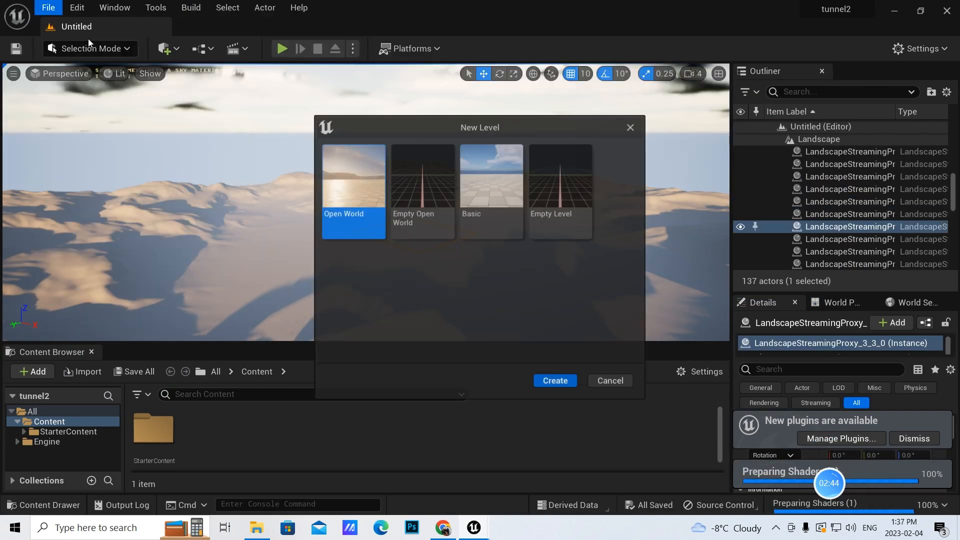
click(556, 381)
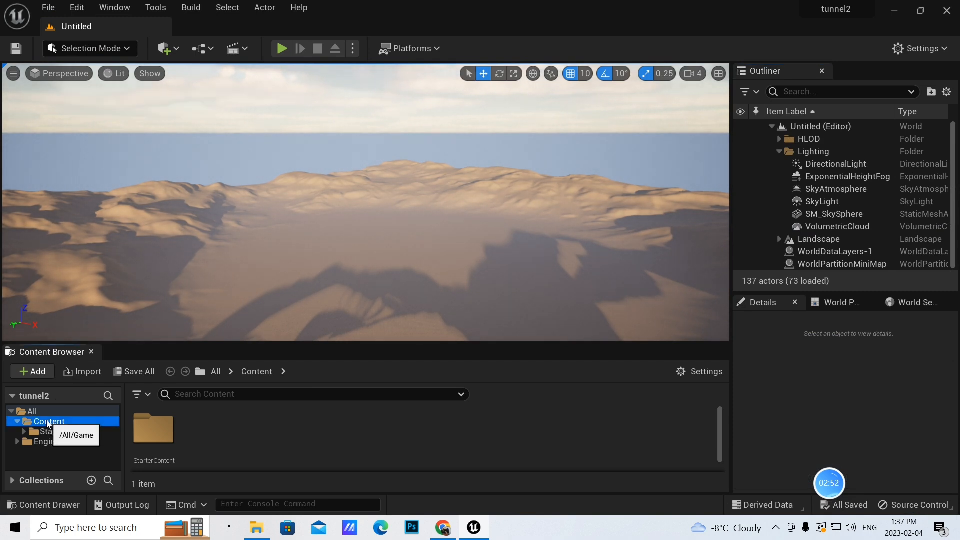
Step: Create a folder named tunnel inside the project's Content folder
right_click(49, 423)
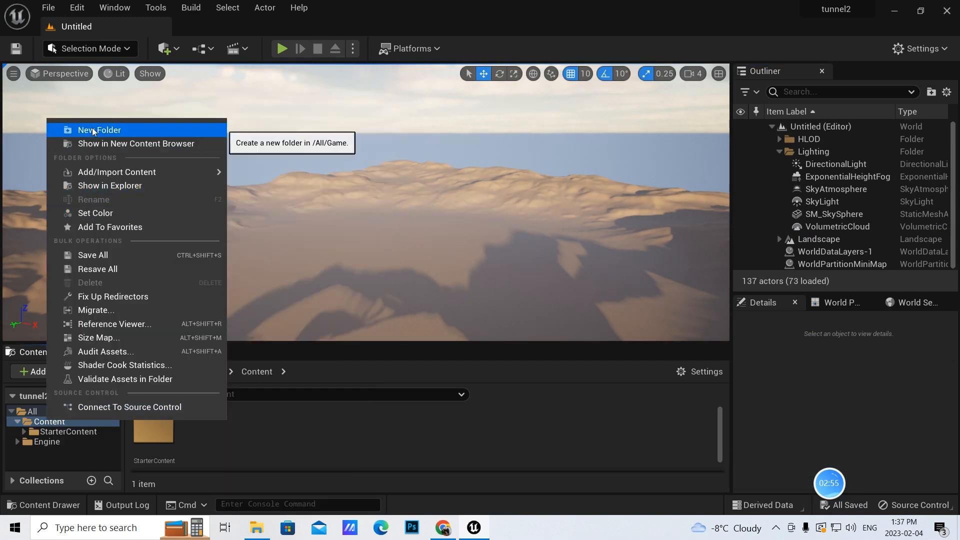
click(92, 130)
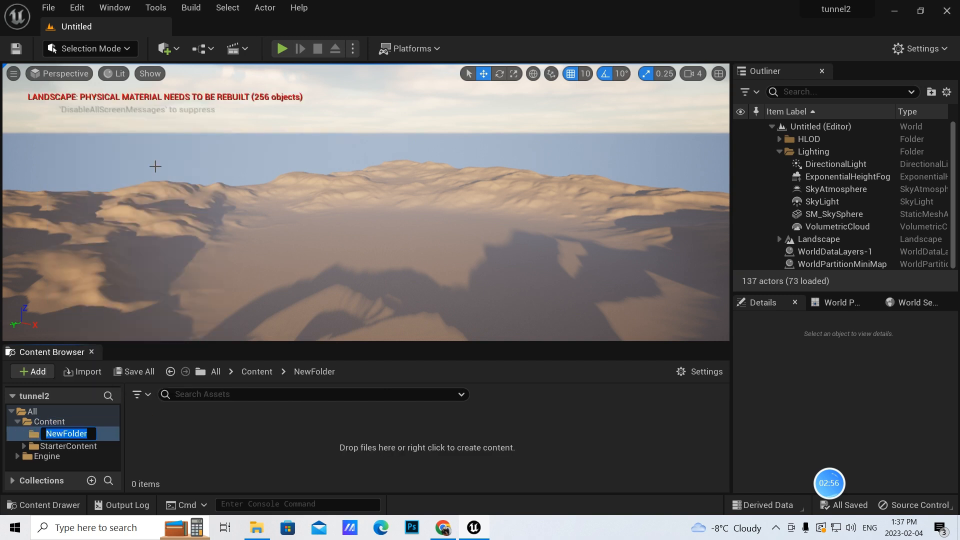
key(BackSpace)
text(tunnel)
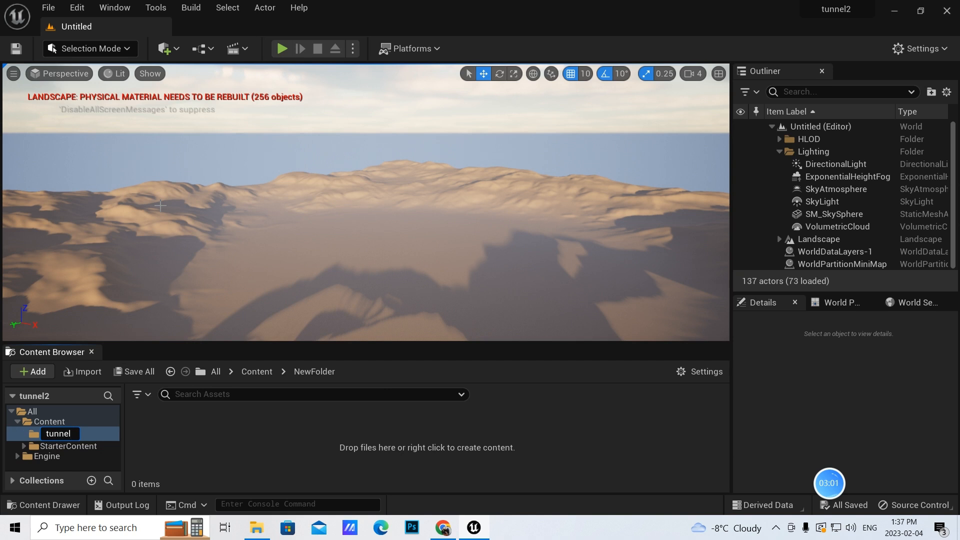
key(Return)
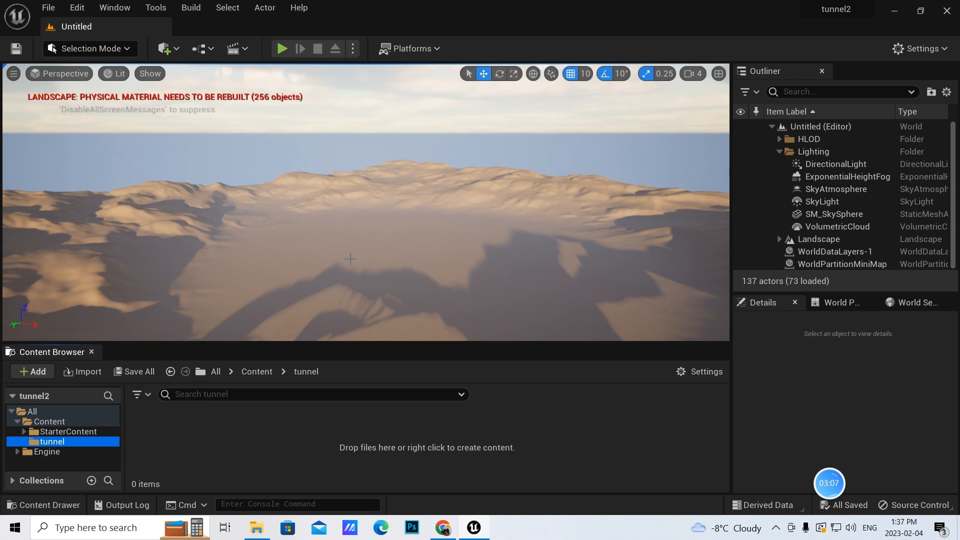
Step: Open Quixel Bridge for adding content and browse its Surfaces category
click(33, 371)
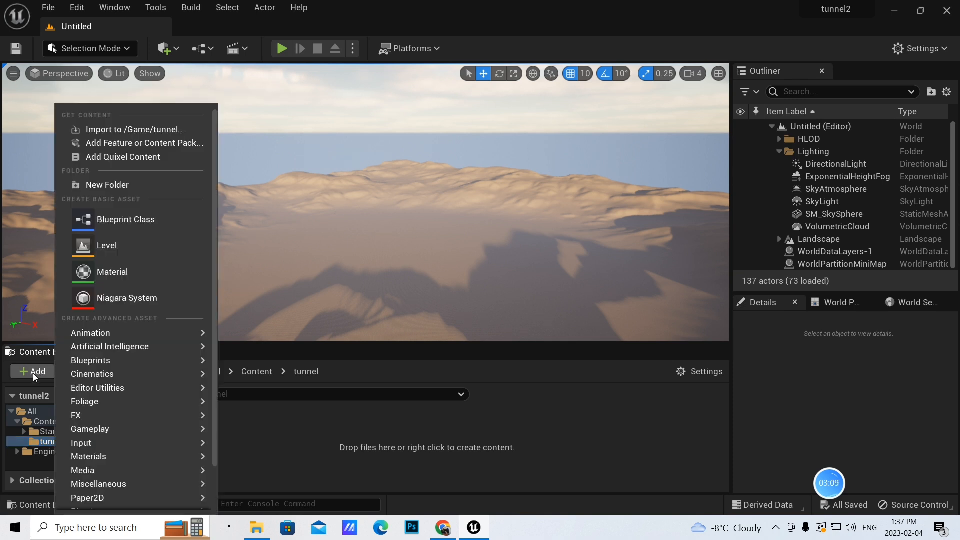
click(113, 159)
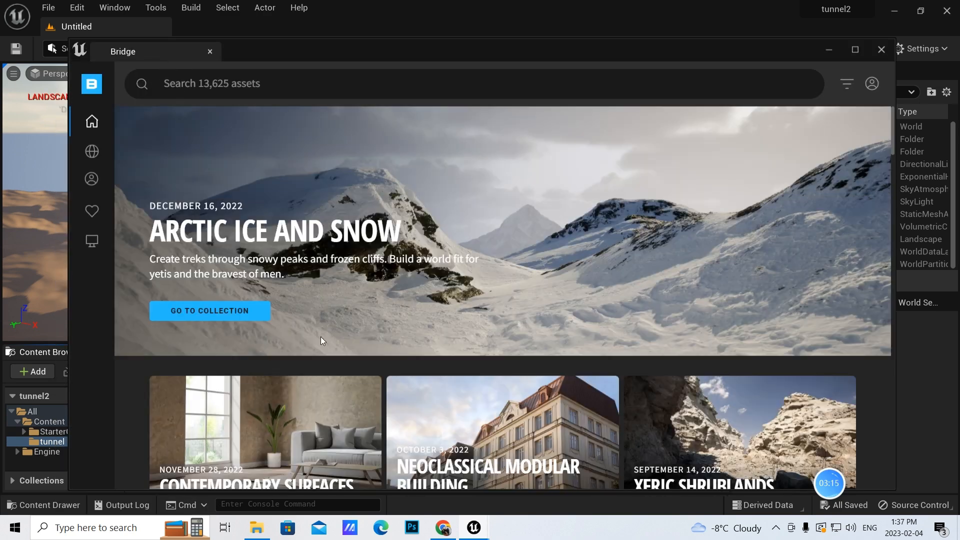
mouse_move(91, 124)
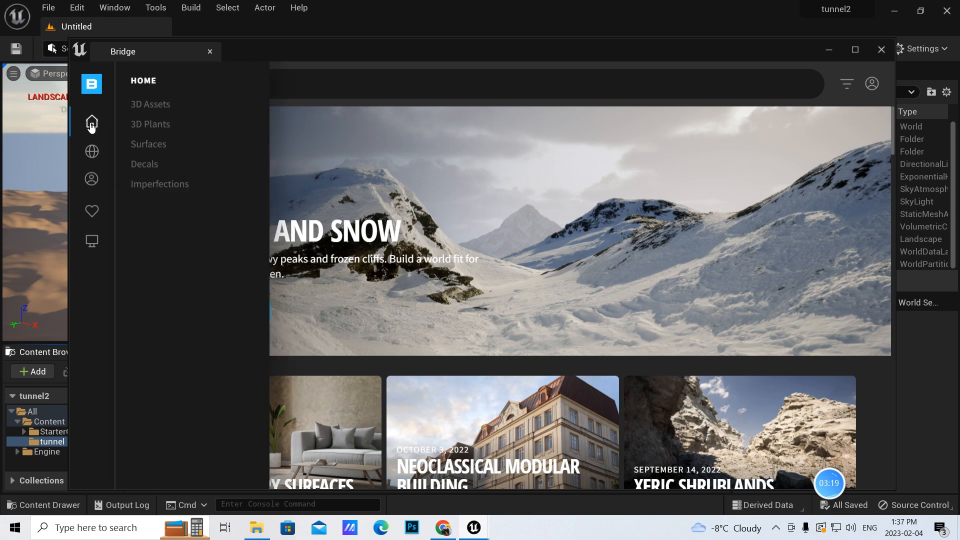
click(149, 145)
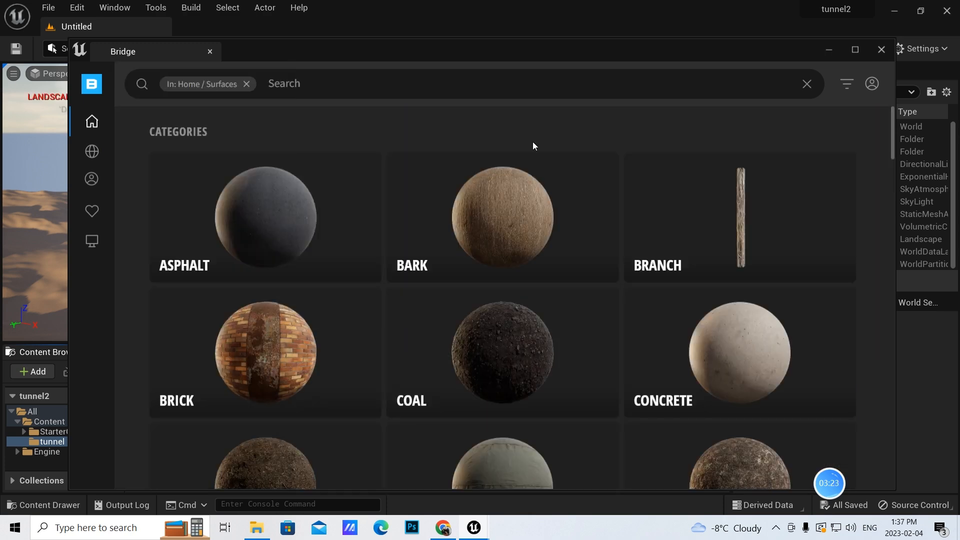
Step: Search the Bridge surfaces for "canyon rocky ground"
click(318, 87)
text(can)
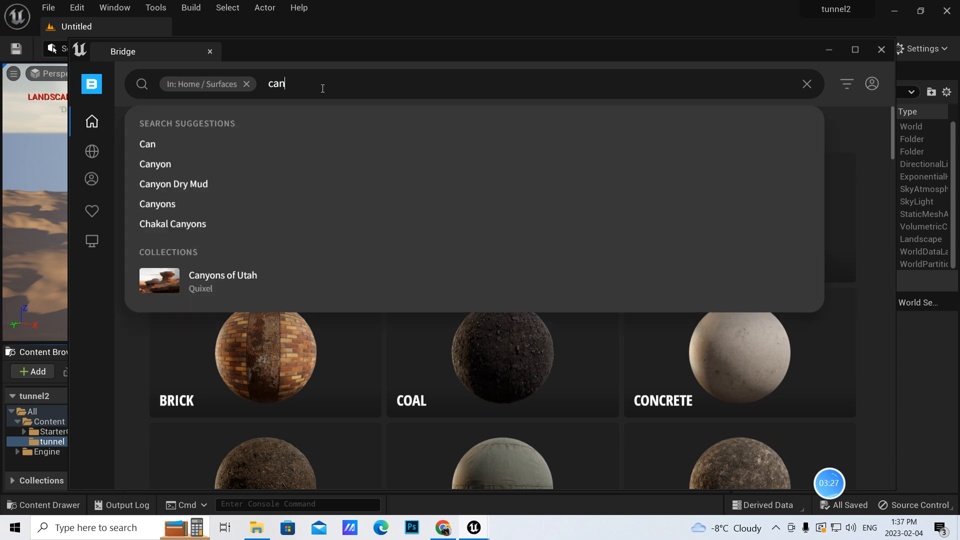
text(yon ro)
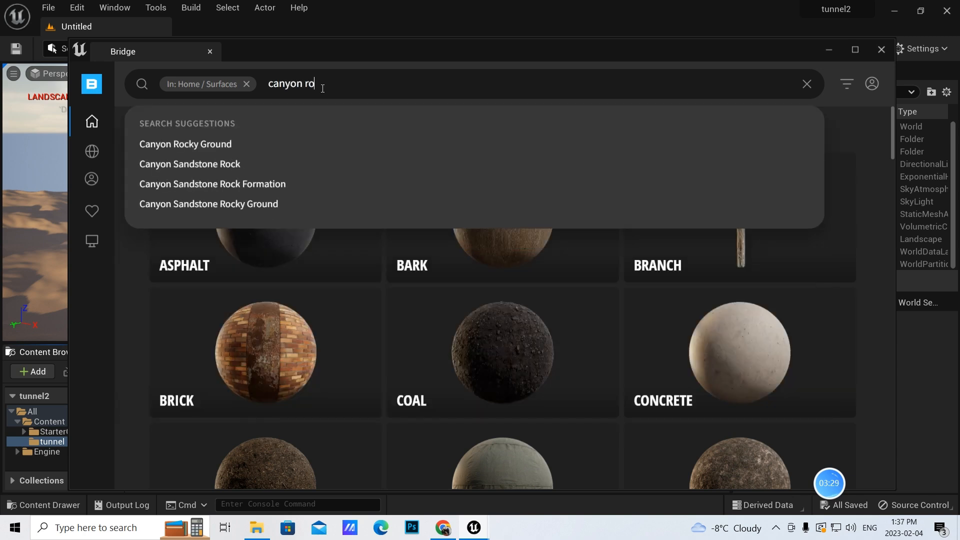
text(cky)
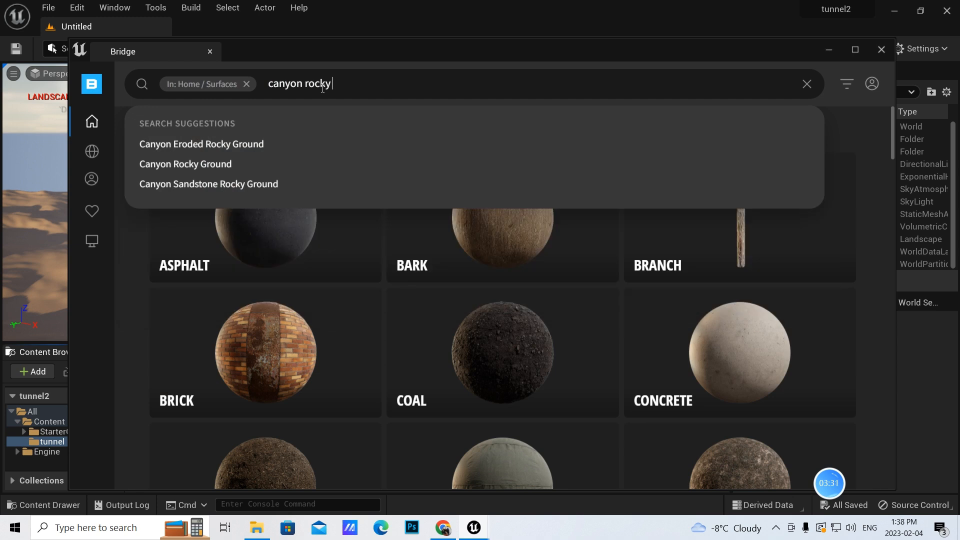
text( gron)
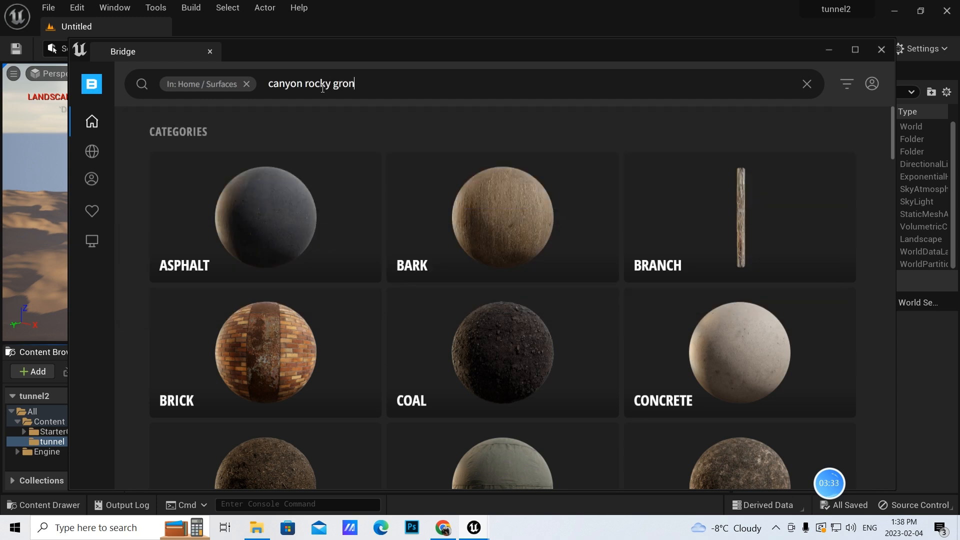
key(BackSpace)
text(und)
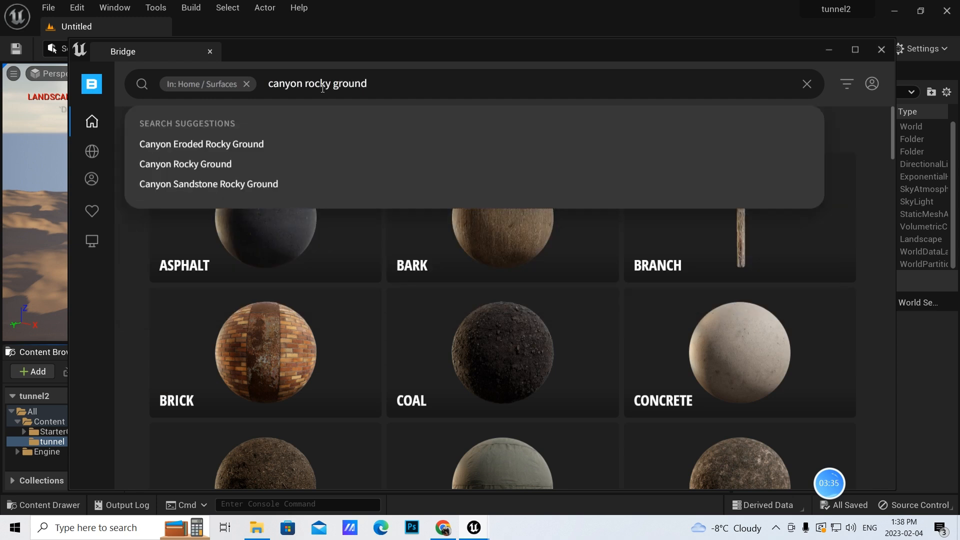
key(Return)
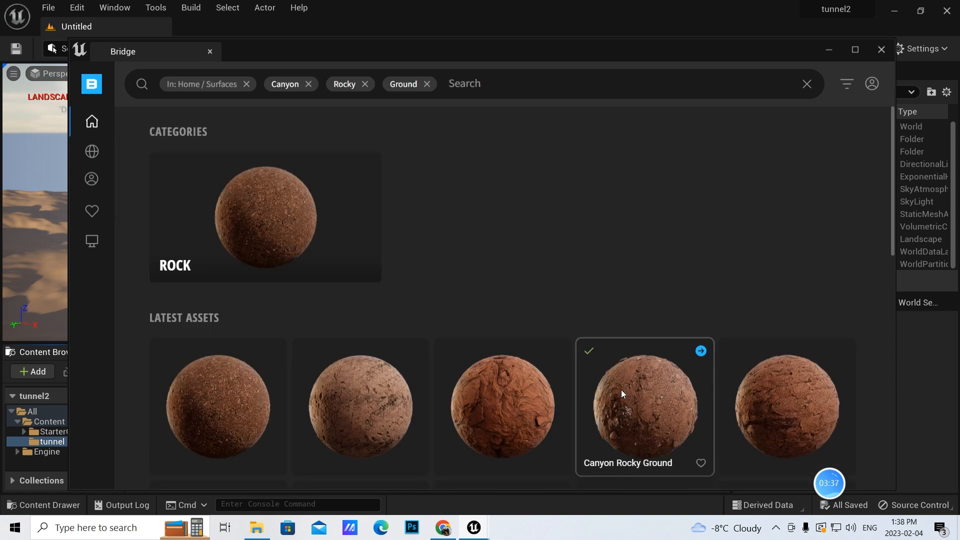
Step: Export the Canyon Rocky Ground surface to the project at Medium Quality, then minimize Bridge to check the imported assets
click(702, 351)
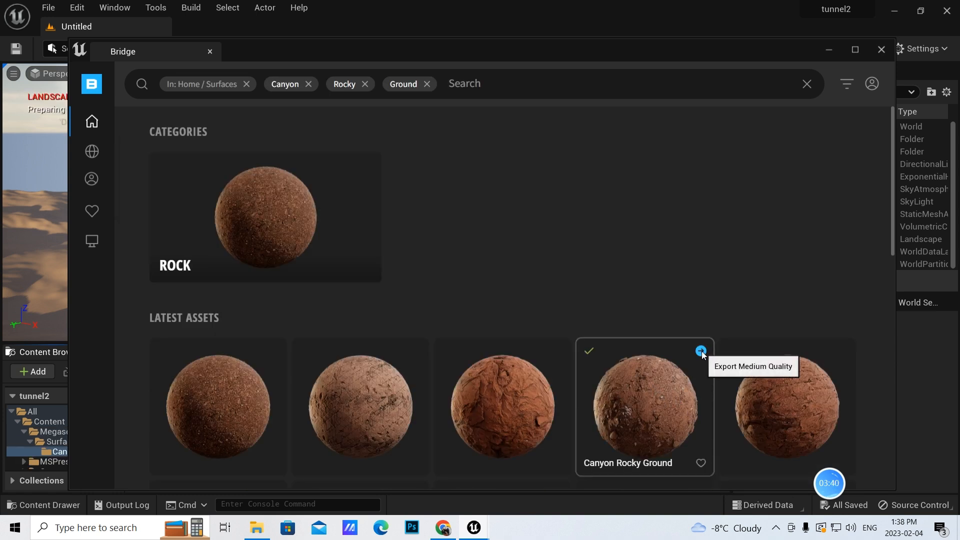
click(656, 398)
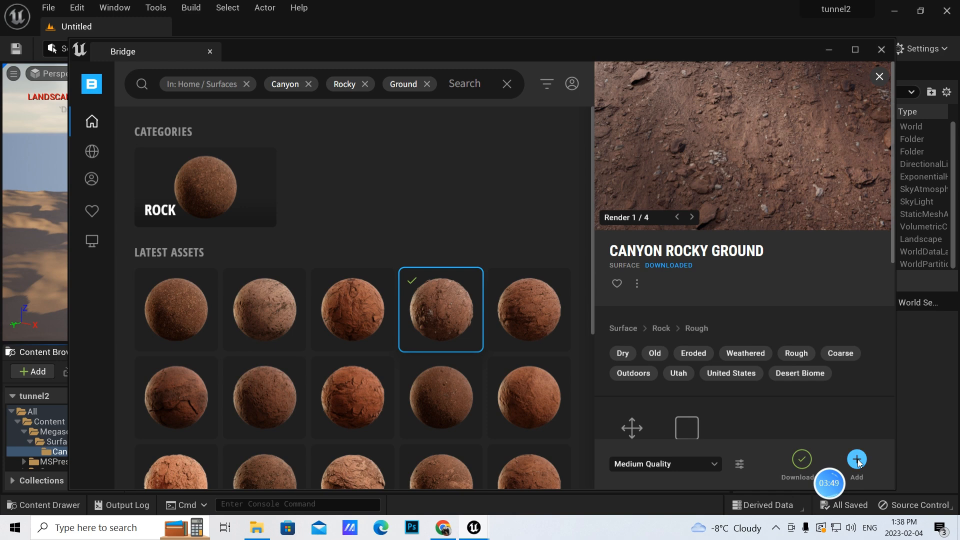
click(829, 49)
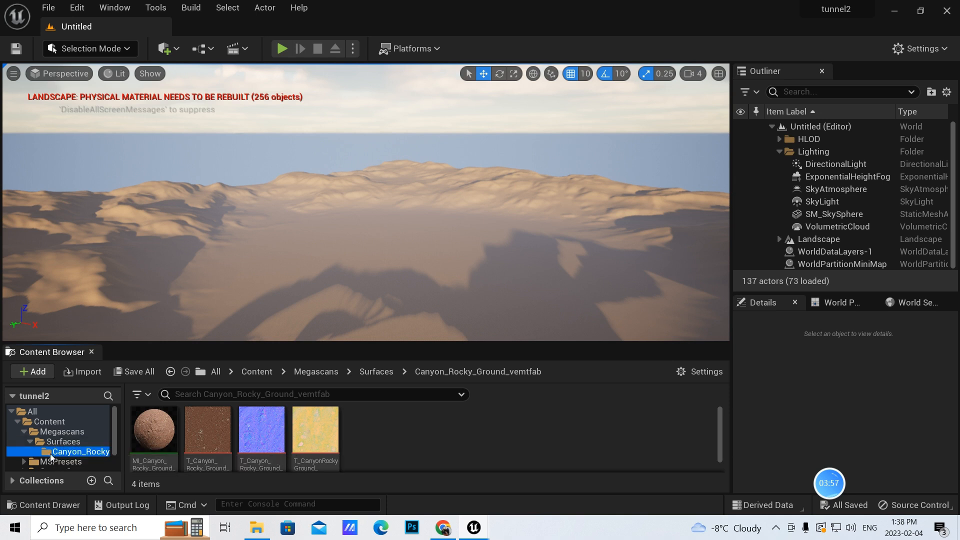
mouse_move(154, 433)
Step: Return to Bridge, clear the previous search and search all assets for "massive canyon sand"
mouse_move(466, 529)
click(543, 473)
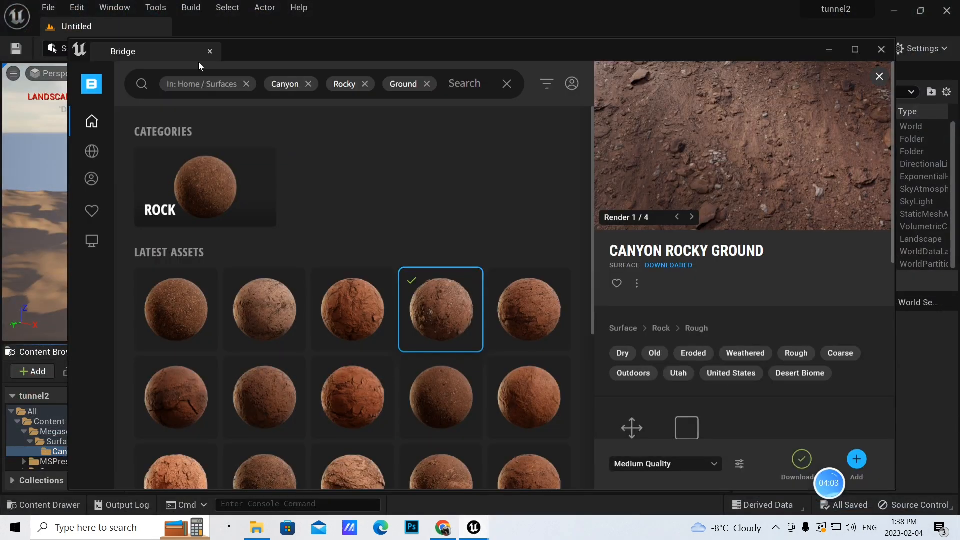
click(507, 89)
click(239, 82)
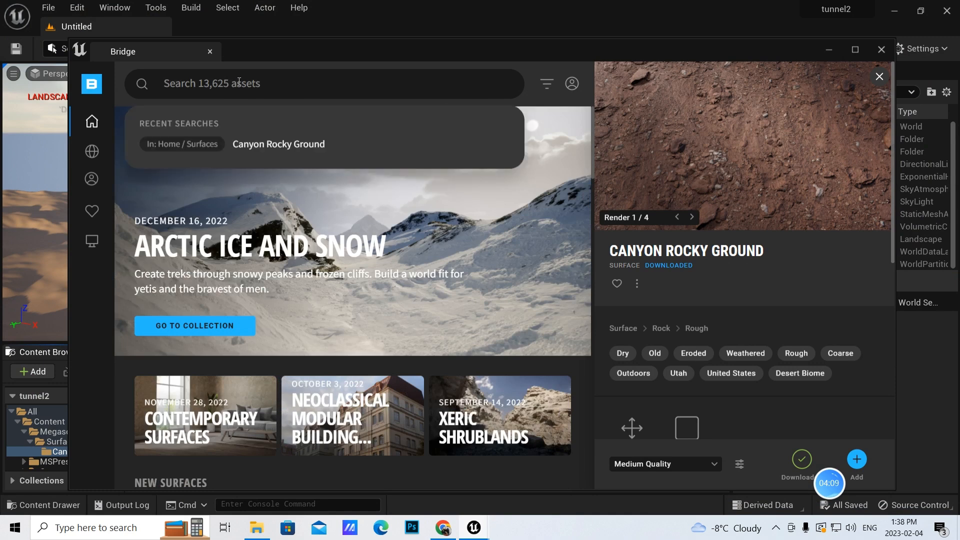
text(massive)
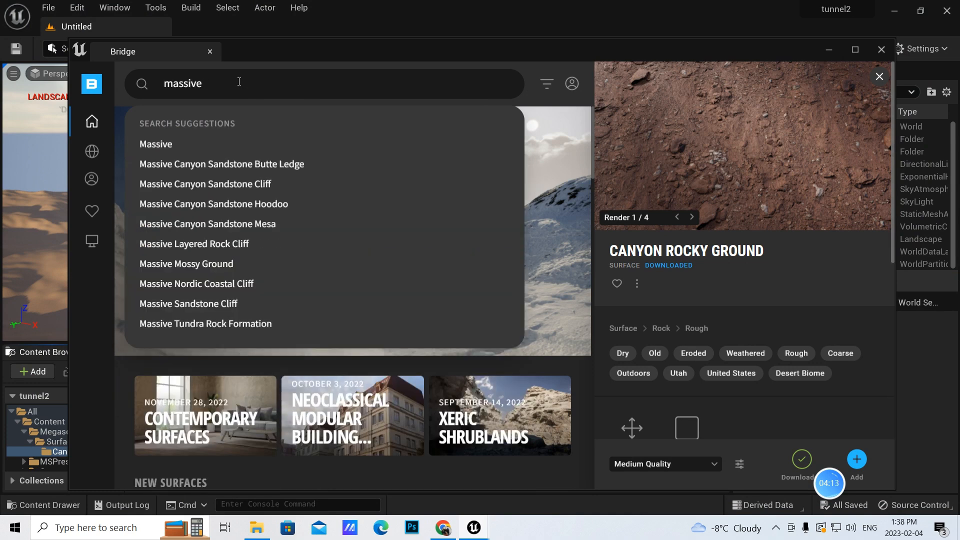
text( canyon)
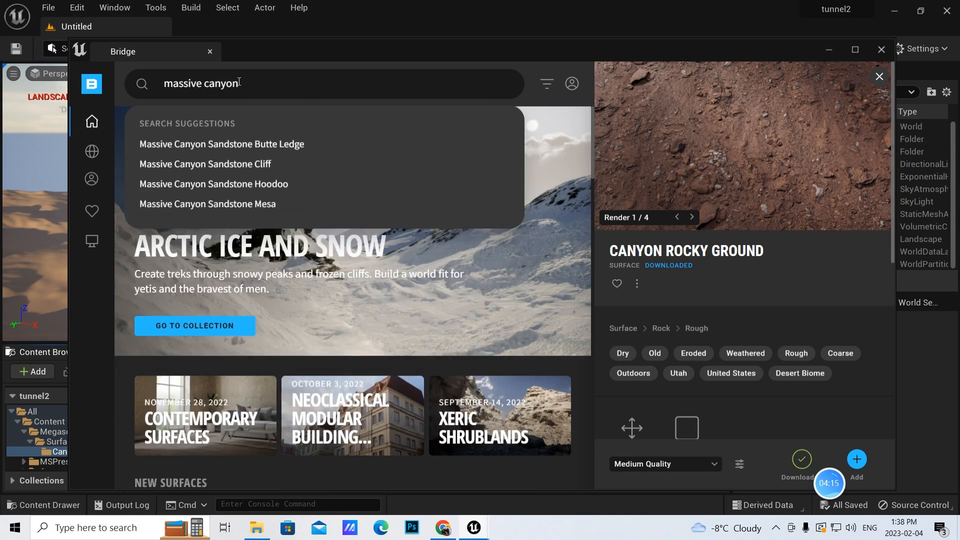
text( sand)
key(Return)
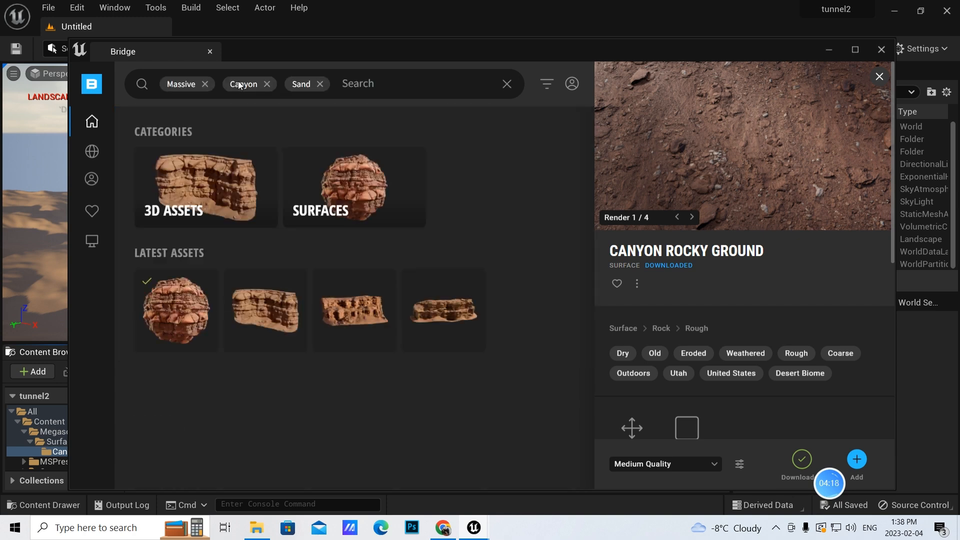
Step: Limit the results to surfaces and add the Massive Canyon Sandstone Cliff surface to the project at Medium Quality
click(358, 183)
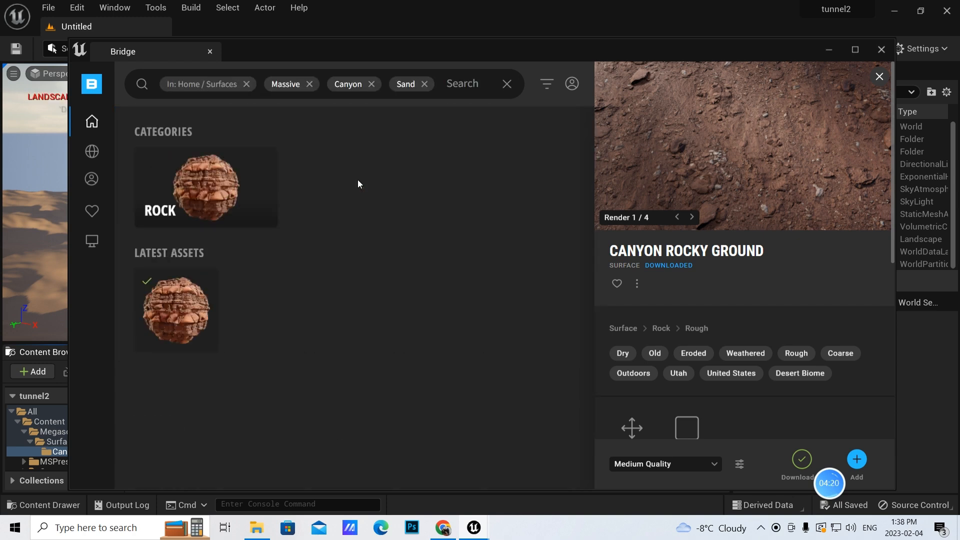
click(185, 293)
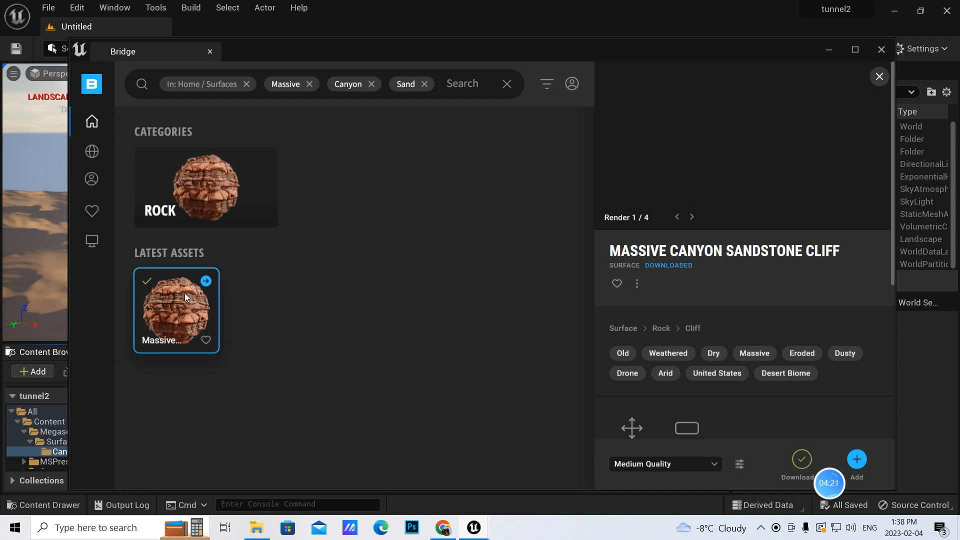
click(801, 459)
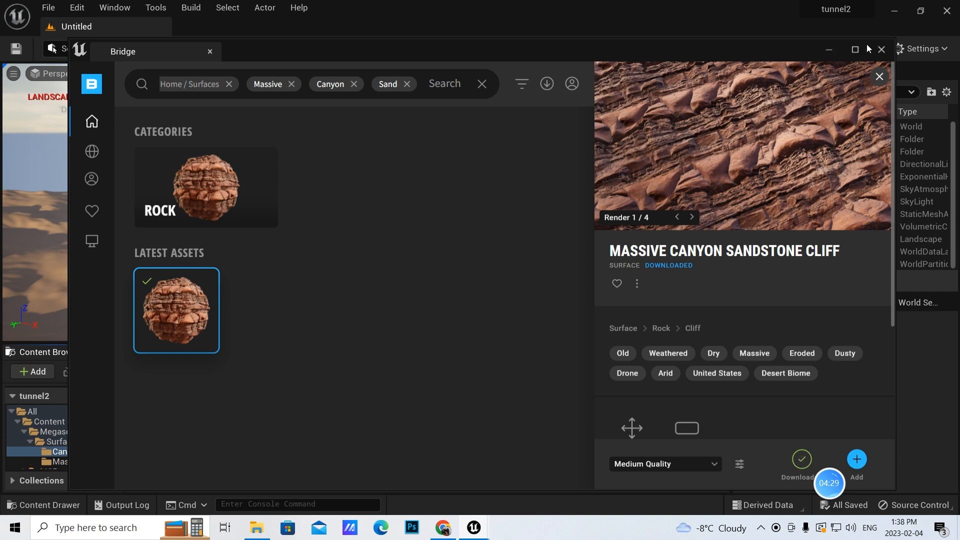
Step: Close Bridge and check the contents of the two imported canyon surface folders, ending on Canyon Rocky Ground
click(883, 51)
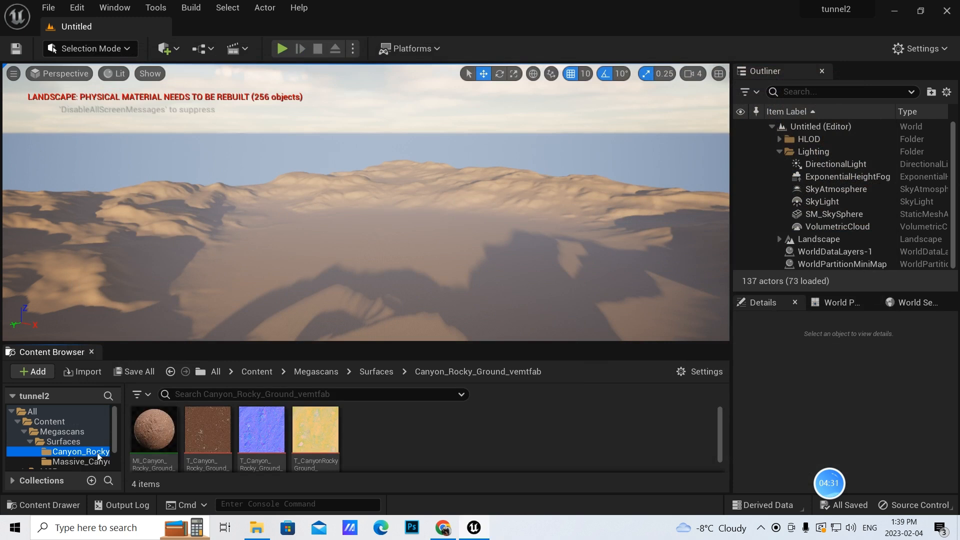
click(67, 461)
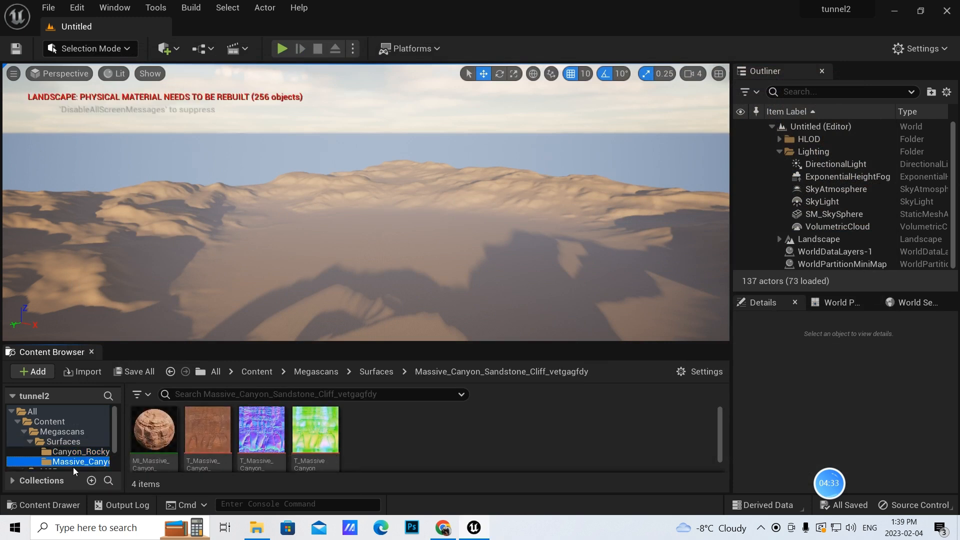
click(67, 453)
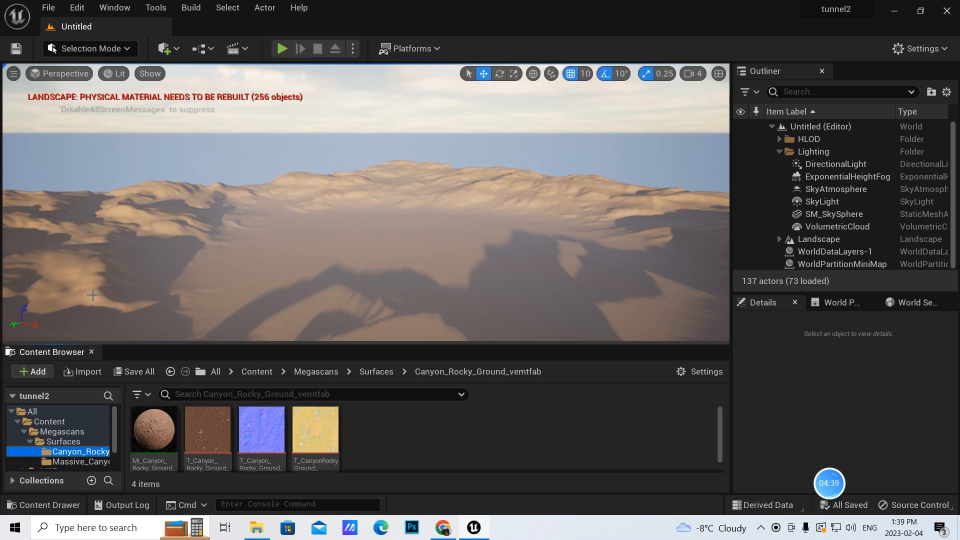
Step: Add the Third Person Blueprint content pack to the project and close the add-content dialog
click(33, 372)
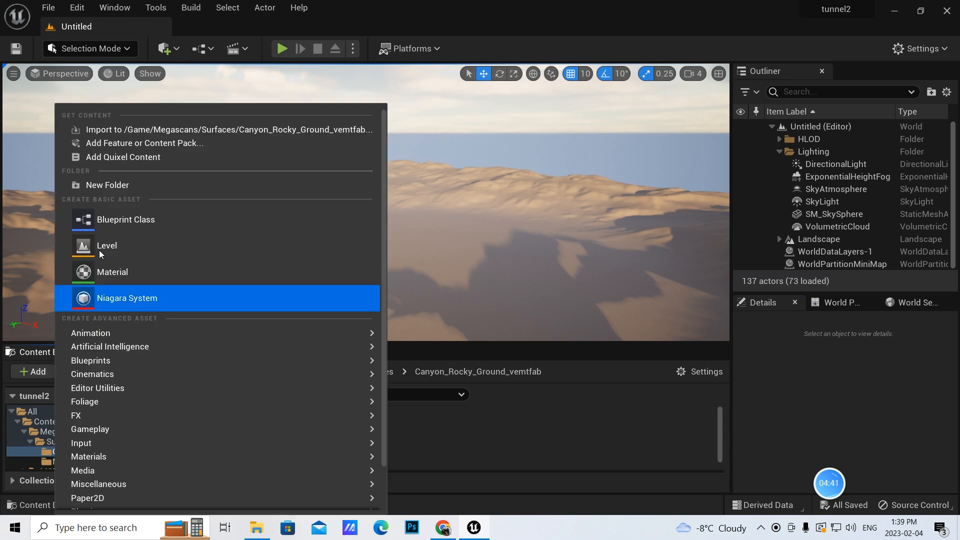
click(113, 145)
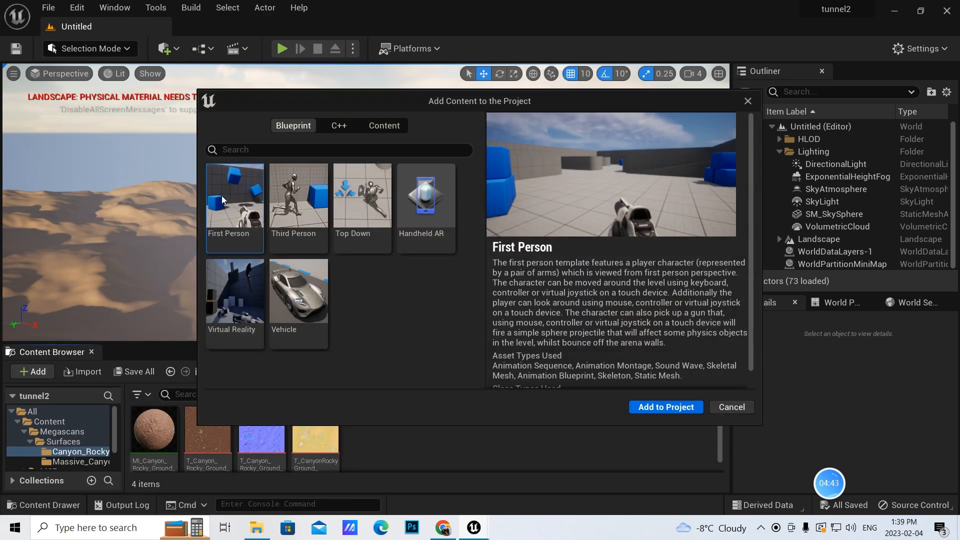
click(289, 203)
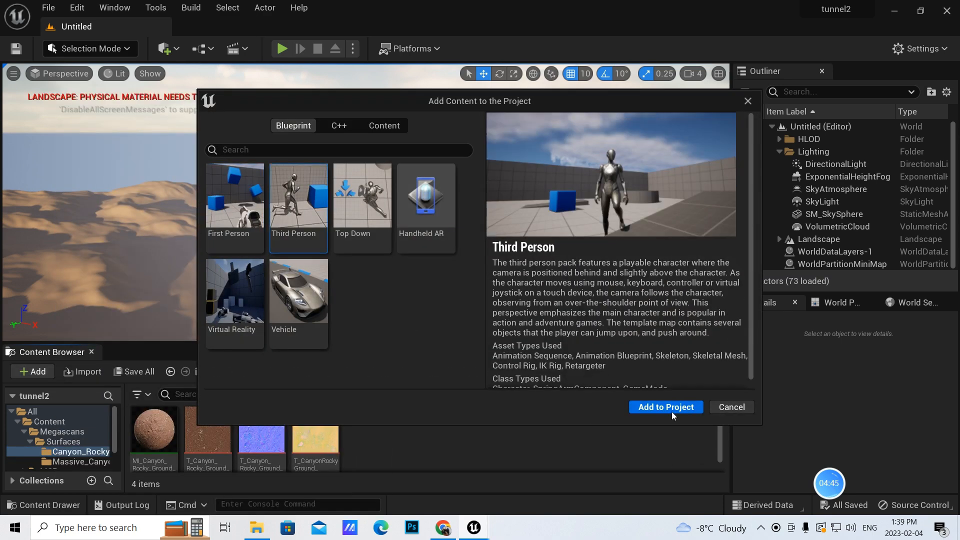
click(657, 409)
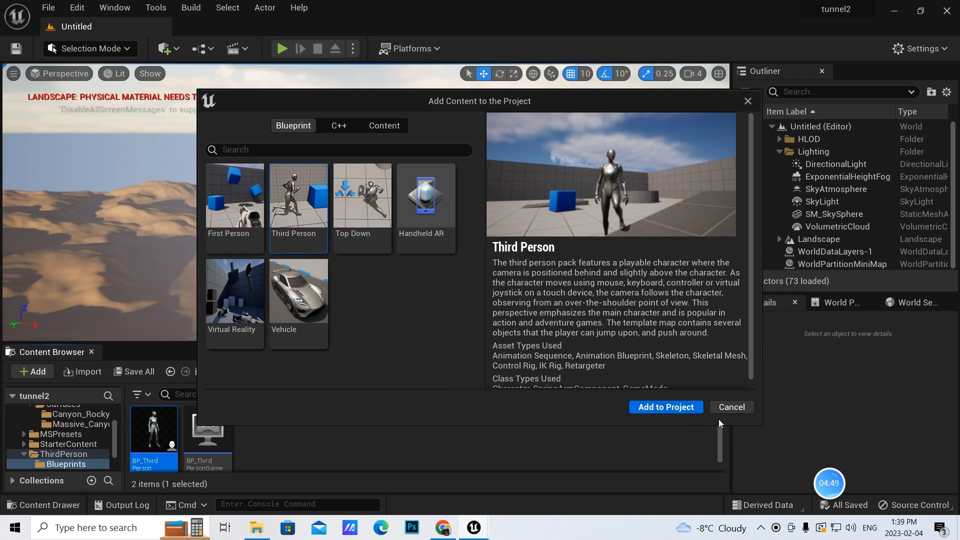
click(749, 101)
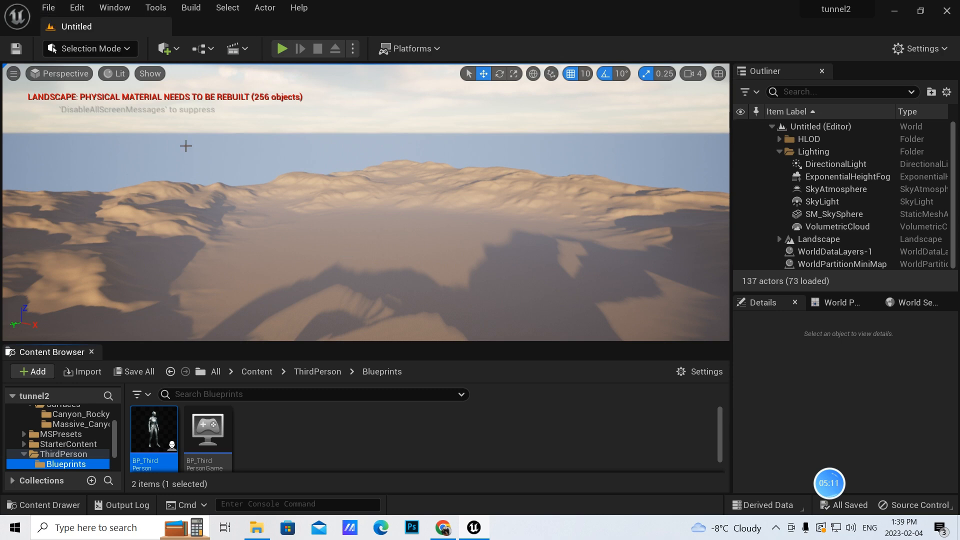
Step: Enter Modeling mode and create a box with width 2000 and depth 2000 on the landscape in the foreground
click(127, 49)
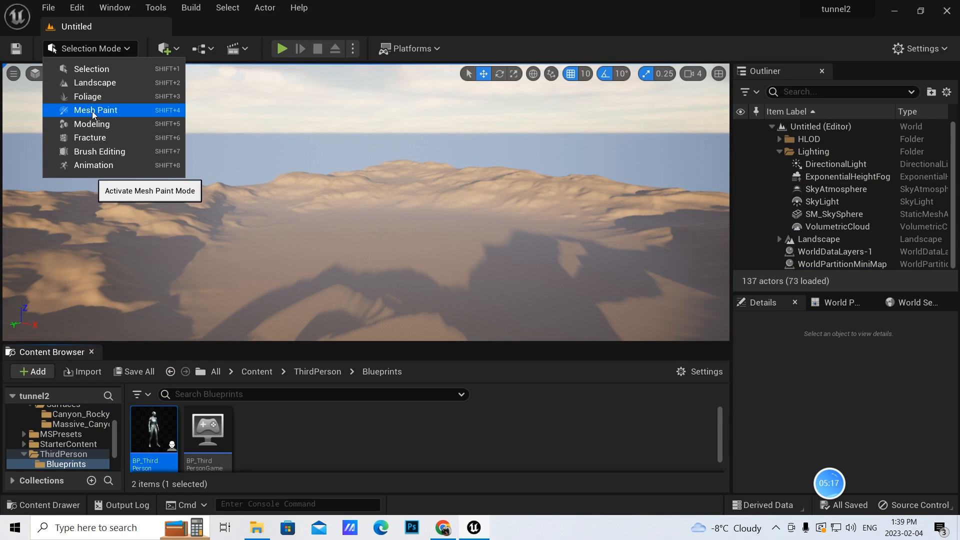
click(91, 124)
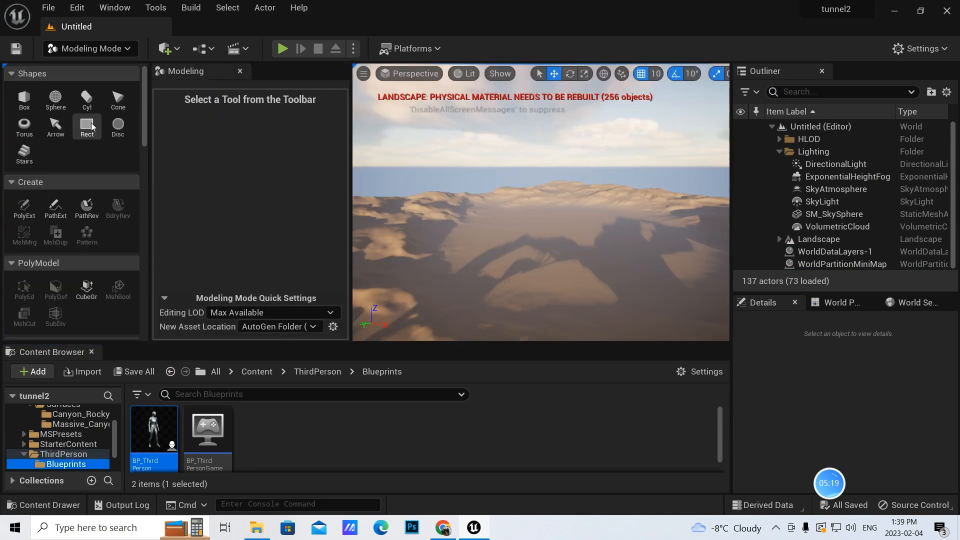
click(24, 98)
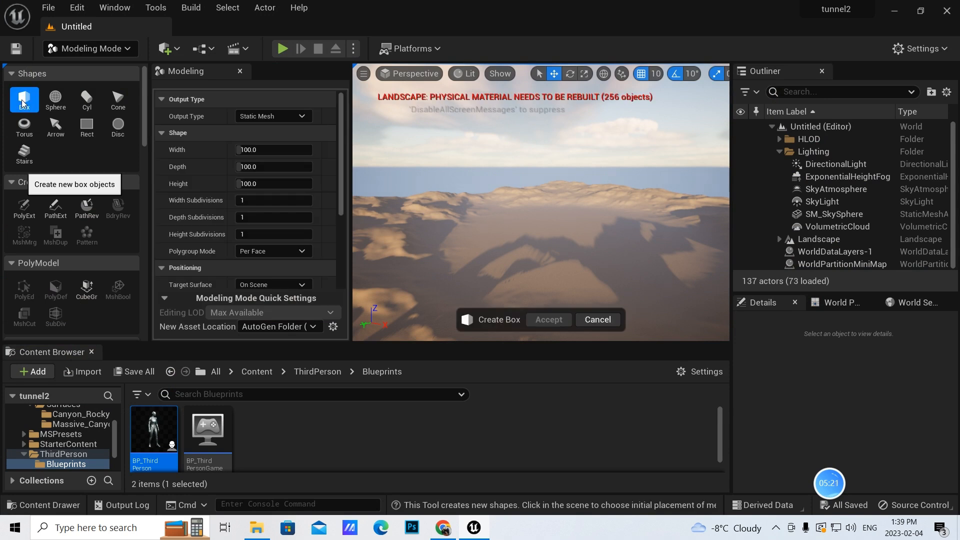
click(255, 148)
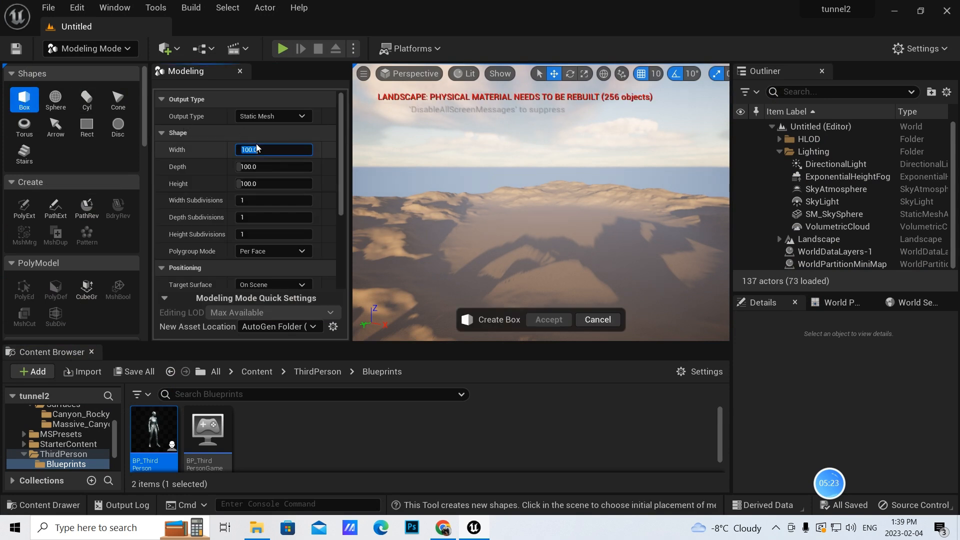
text(200)
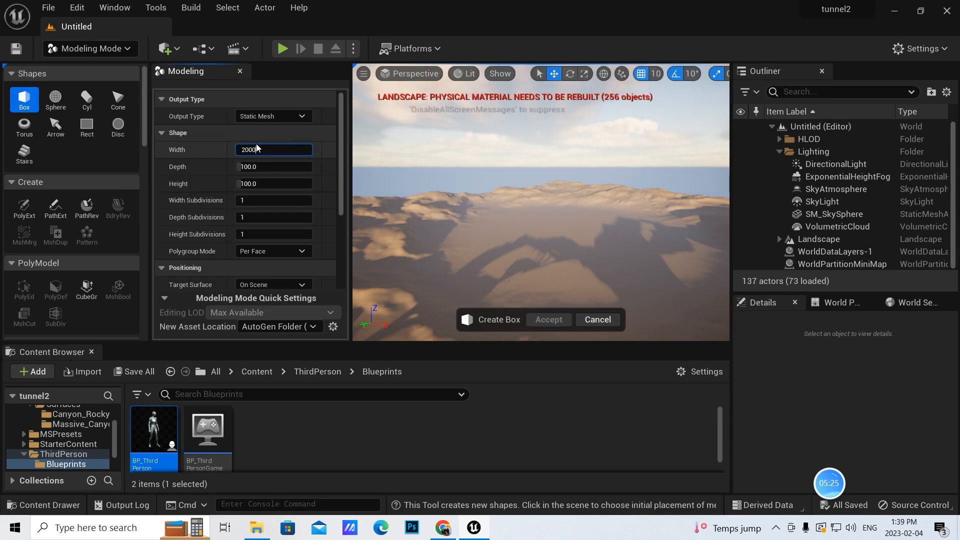
text(0)
key(Return)
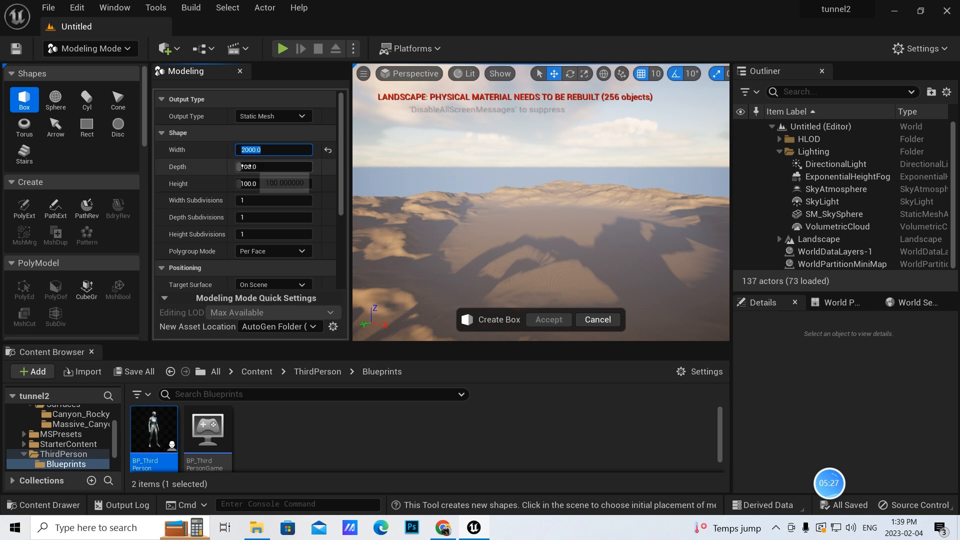
click(249, 165)
key(BackSpace)
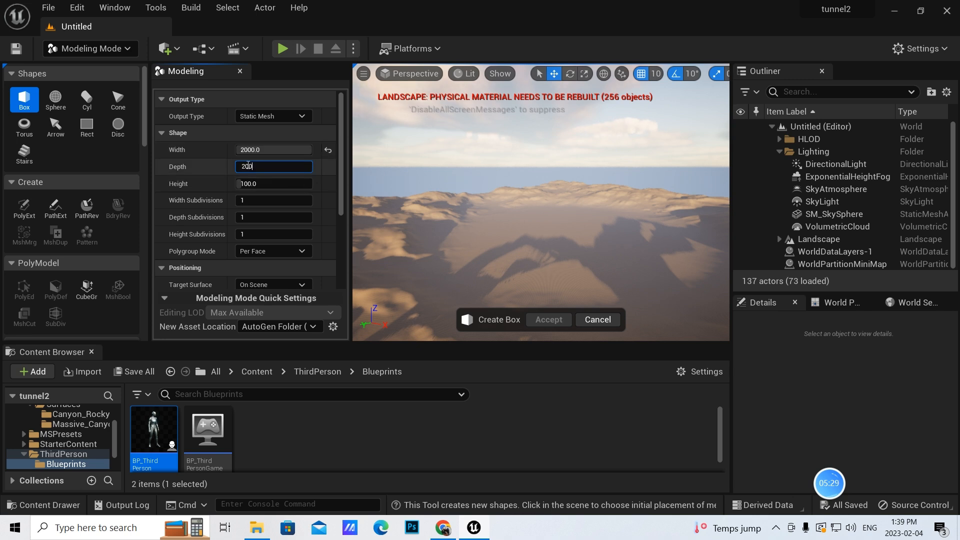
text(2000)
key(Return)
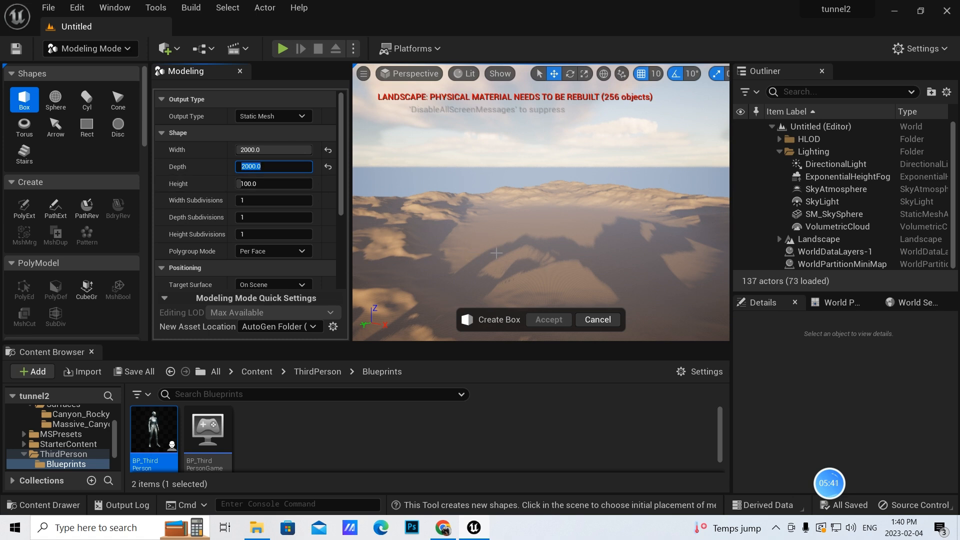
click(503, 323)
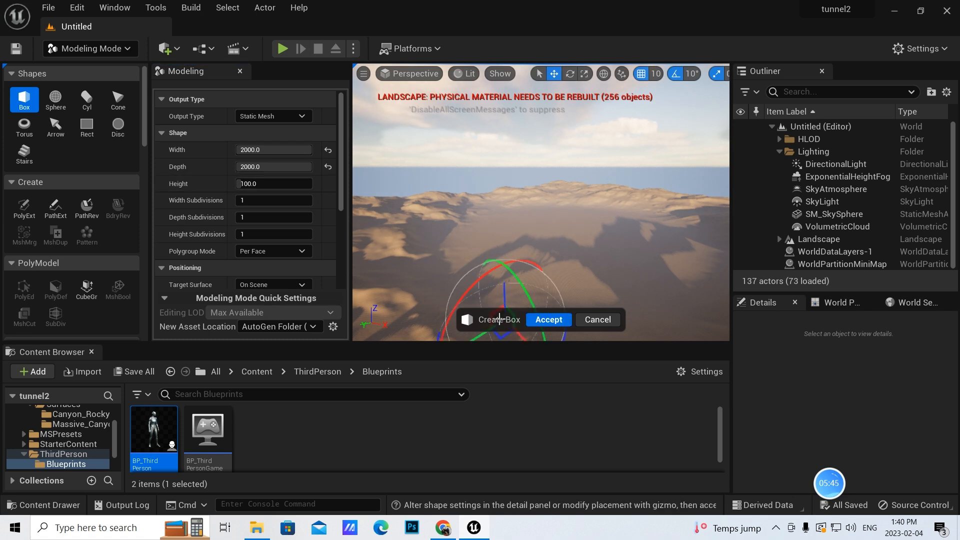
click(544, 319)
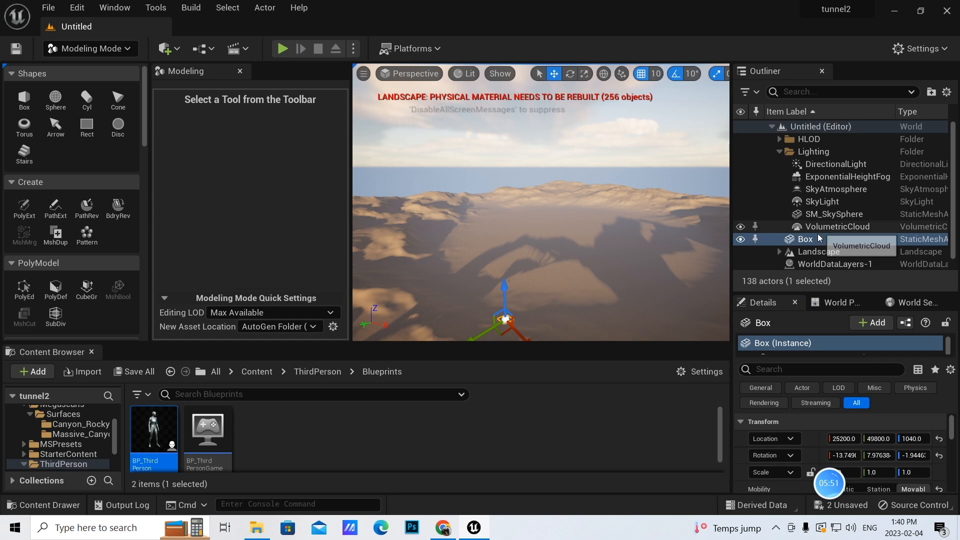
Step: Focus on the new box and move it along the Y axis to about 49140
double_click(803, 239)
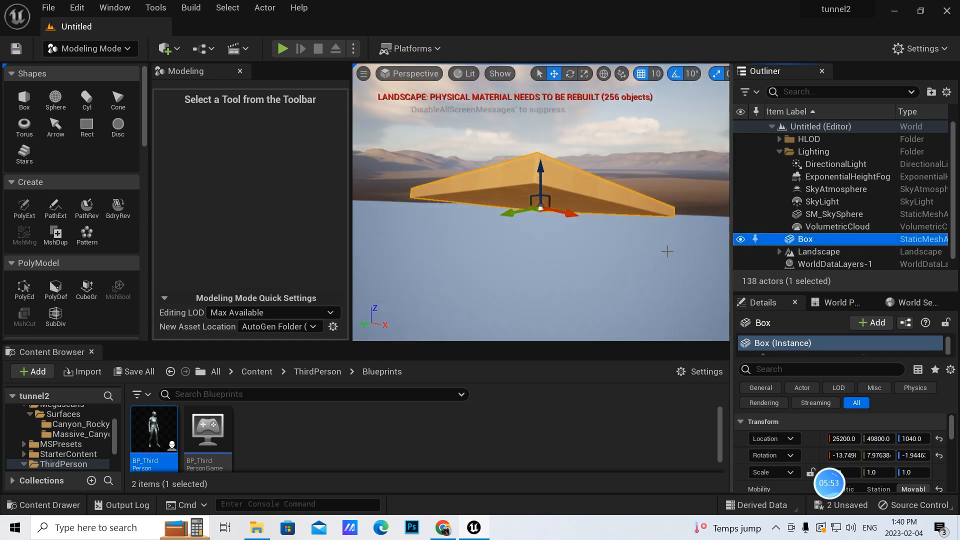
alt+drag(626, 257, 586, 250)
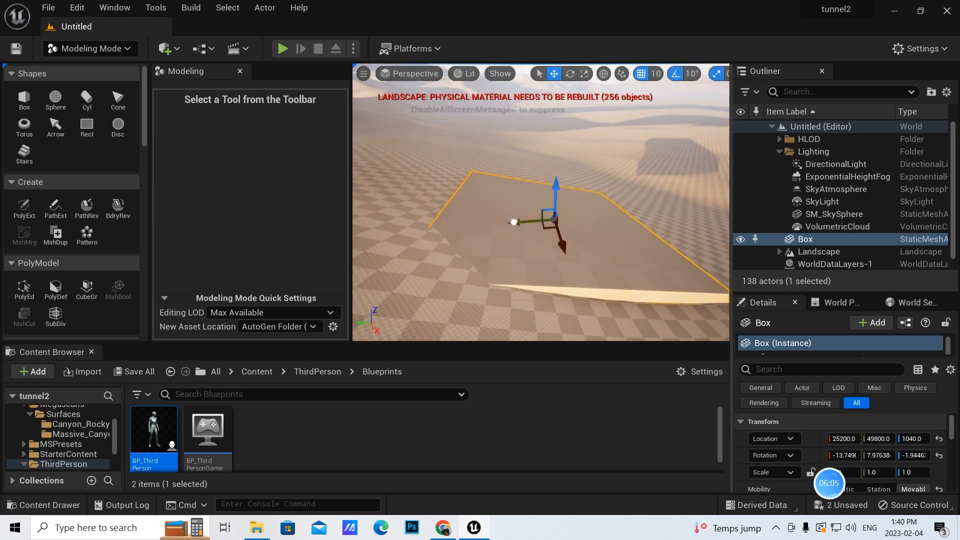
drag(514, 222, 577, 209)
scroll(615, 208, down, 3)
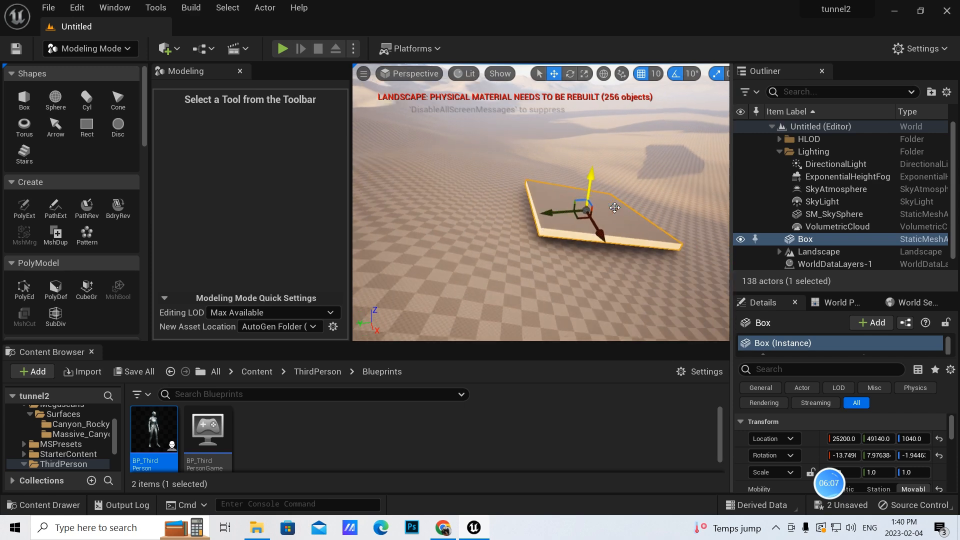
Step: Leave Modeling mode and return to Selection mode with the box still selected
mouse_move(646, 241)
alt+mouse_down()
mouse_move(633, 240)
mouse_move(645, 241)
alt+mouse_up()
scroll(645, 241, down, 10)
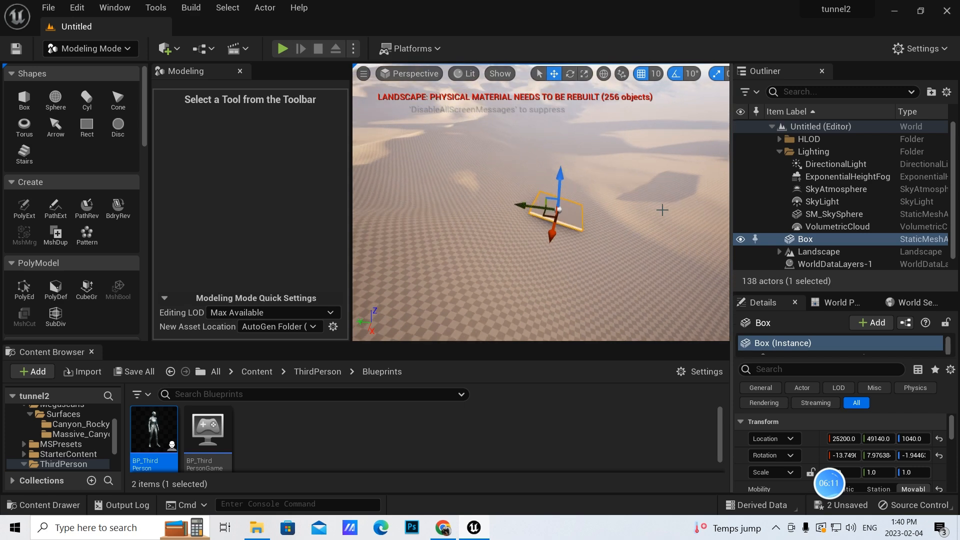
scroll(662, 211, down, 4)
scroll(650, 218, down, 5)
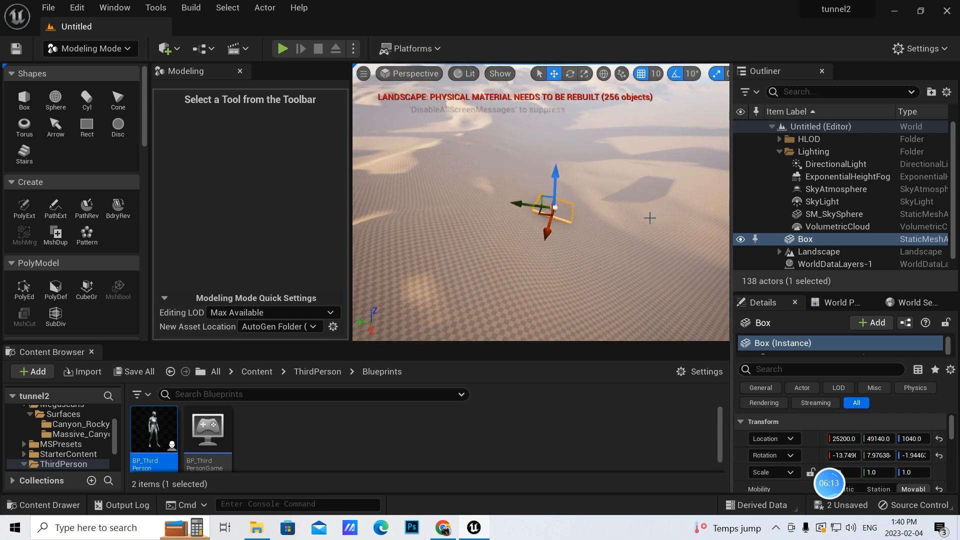
scroll(650, 218, down, 4)
scroll(500, 160, down, 4)
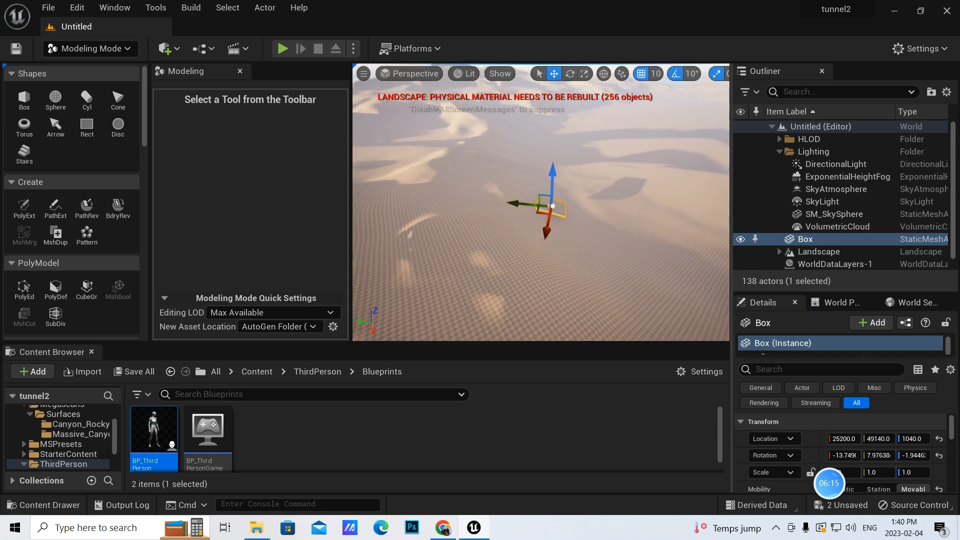
click(125, 48)
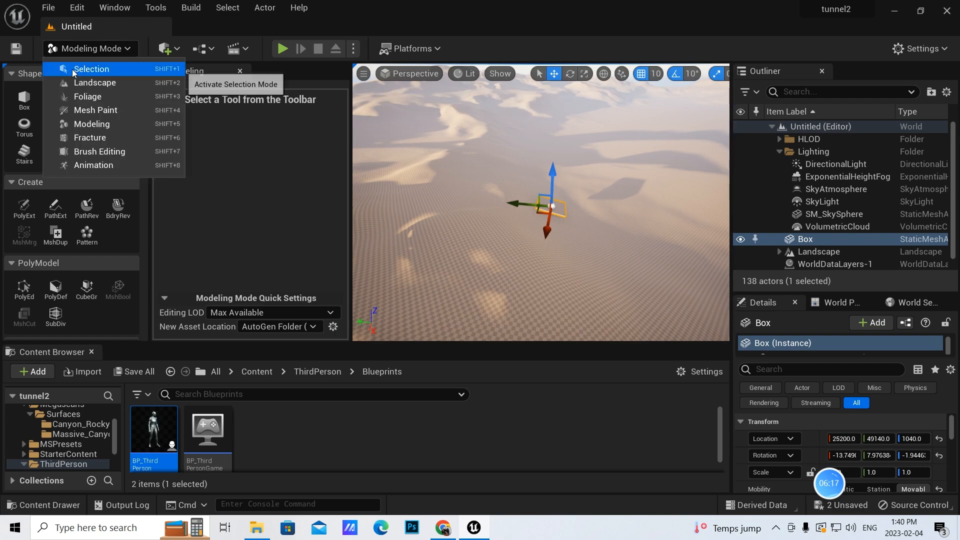
click(93, 68)
right_drag(460, 218, 470, 212)
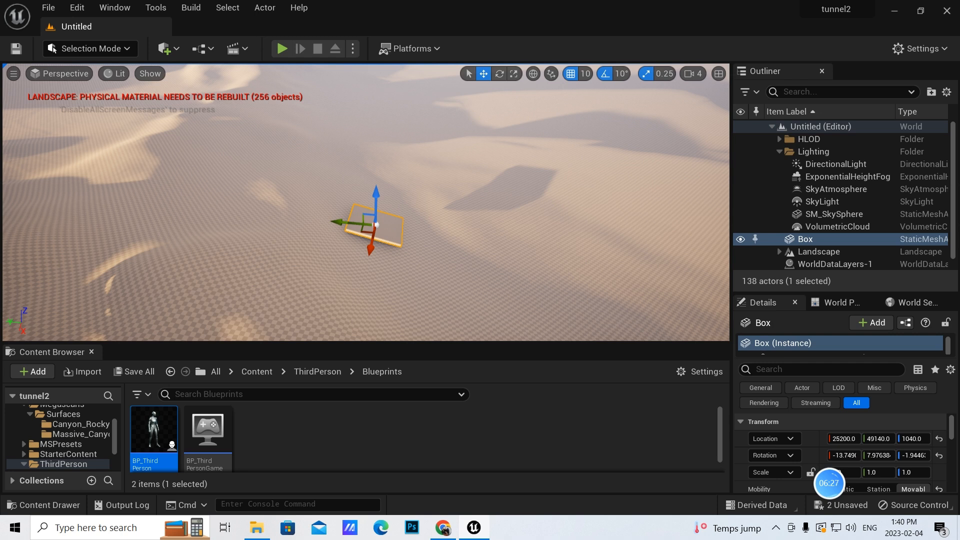
Step: Move the box across the landscape to about X 17740, Y 67500, Z 1850
click(128, 50)
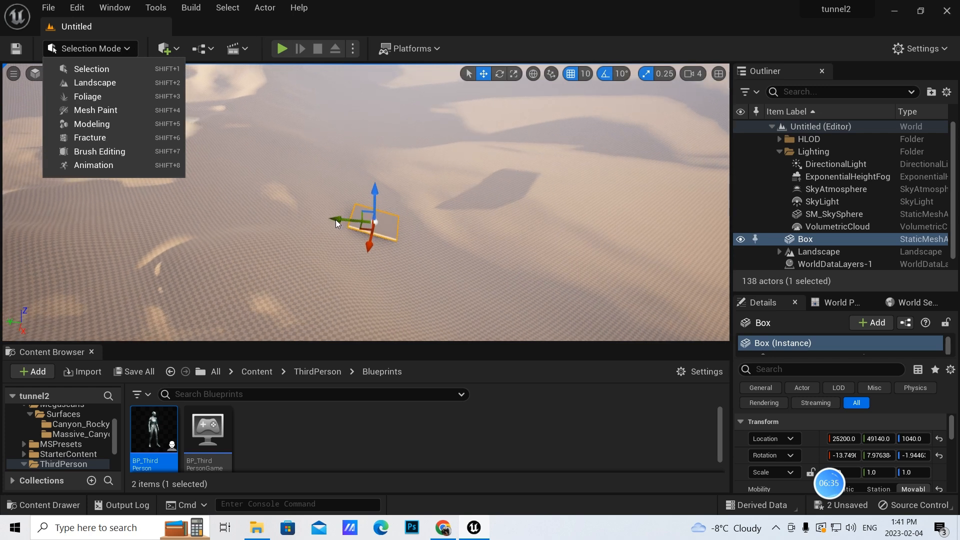
drag(335, 220, 66, 173)
right_drag(187, 207, 157, 206)
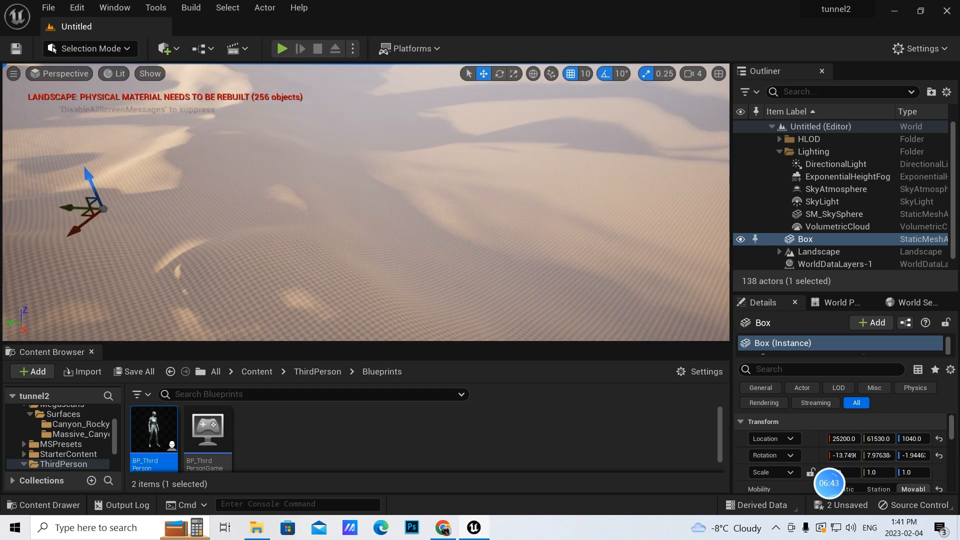
right_drag(6, 200, 13, 200)
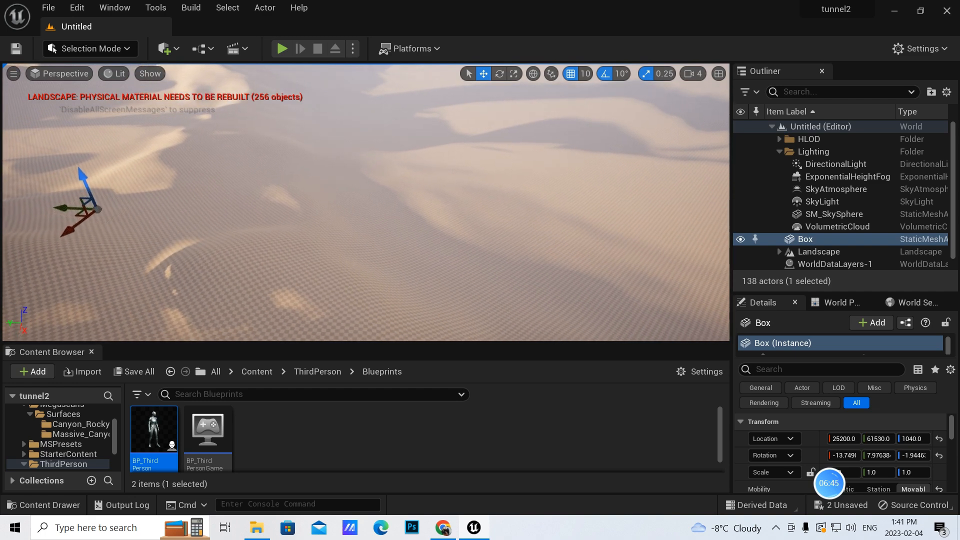
drag(66, 207, 60, 92)
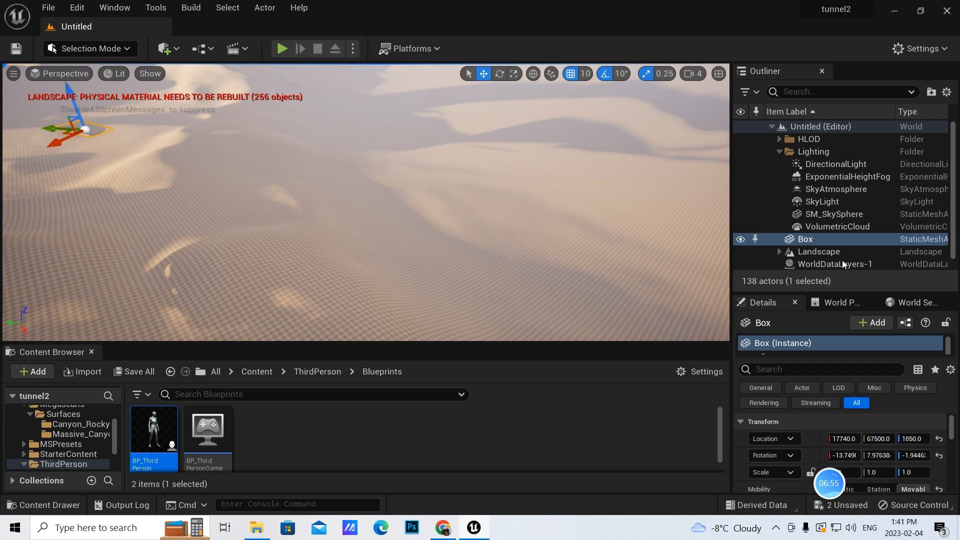
Step: Rotate the box by about 20° around the X axis, then lower it to a Z location of 1810
double_click(828, 241)
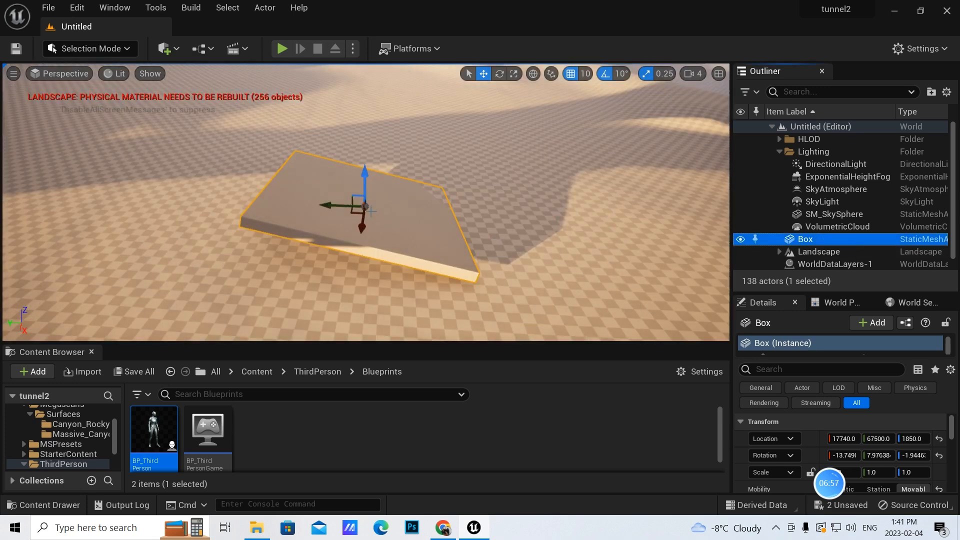
click(499, 74)
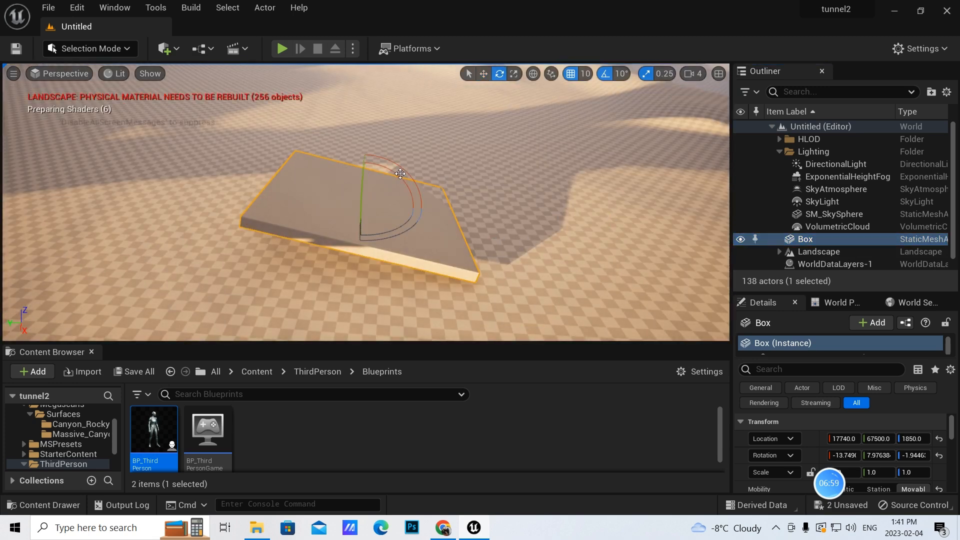
drag(400, 165, 370, 166)
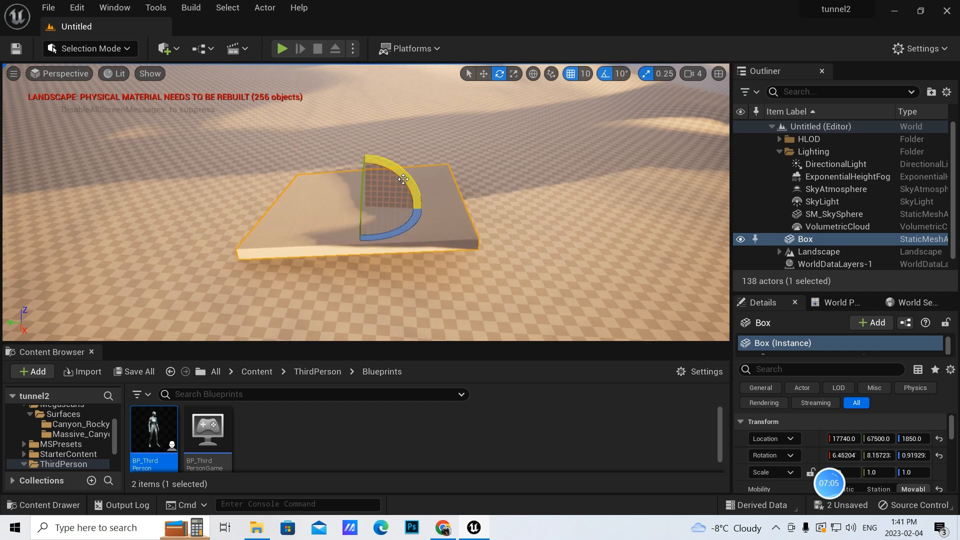
click(483, 74)
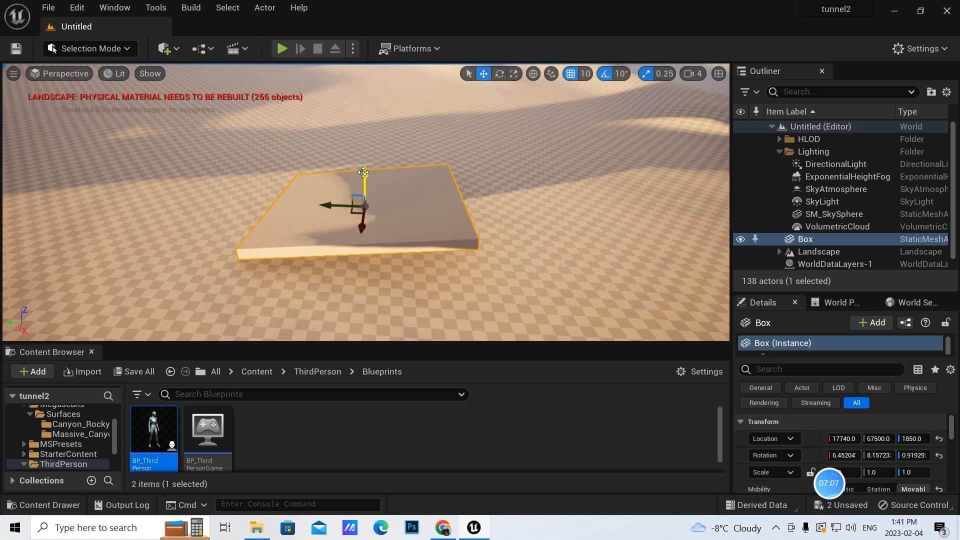
drag(365, 171, 365, 175)
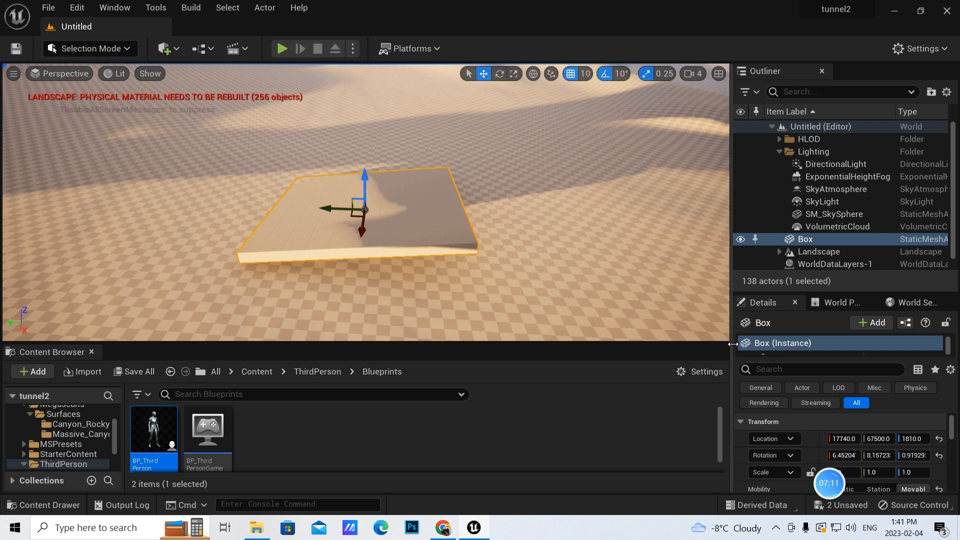
Step: Assign the MI_Canyon_Rocky_Ground material from the Megascans Canyon_Rocky_Ground_vemtfab surface folder to the flat box's Element 0 material slot
scroll(116, 440, up, 3)
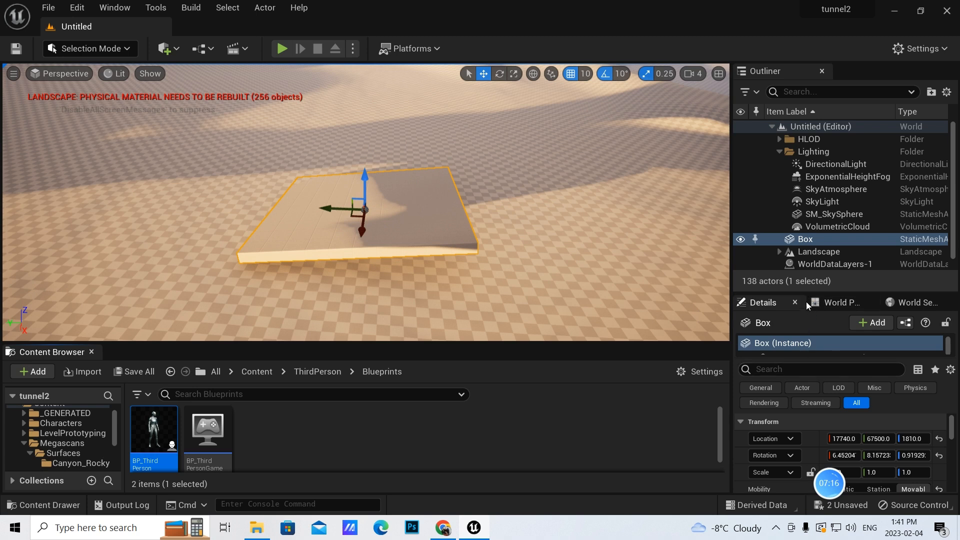
drag(806, 292, 804, 272)
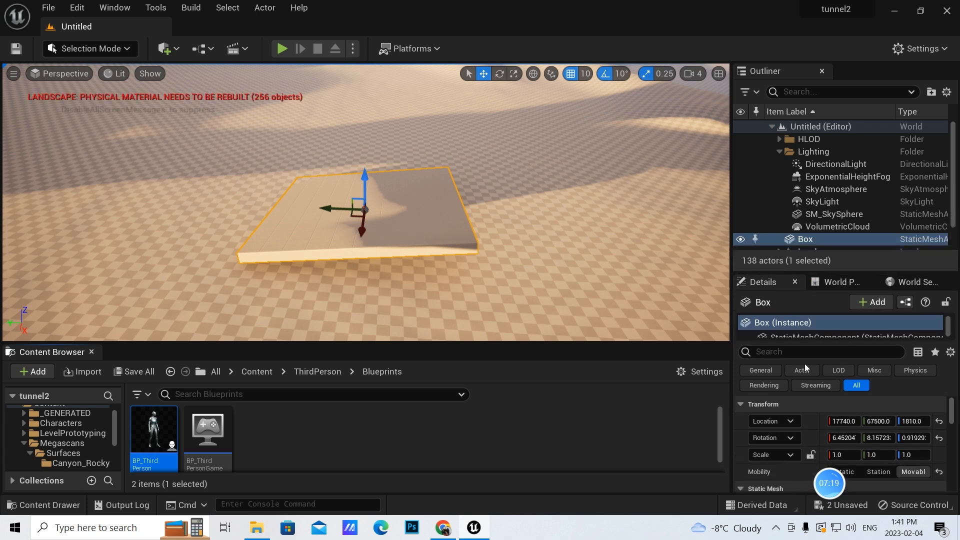
scroll(813, 428, down, 3)
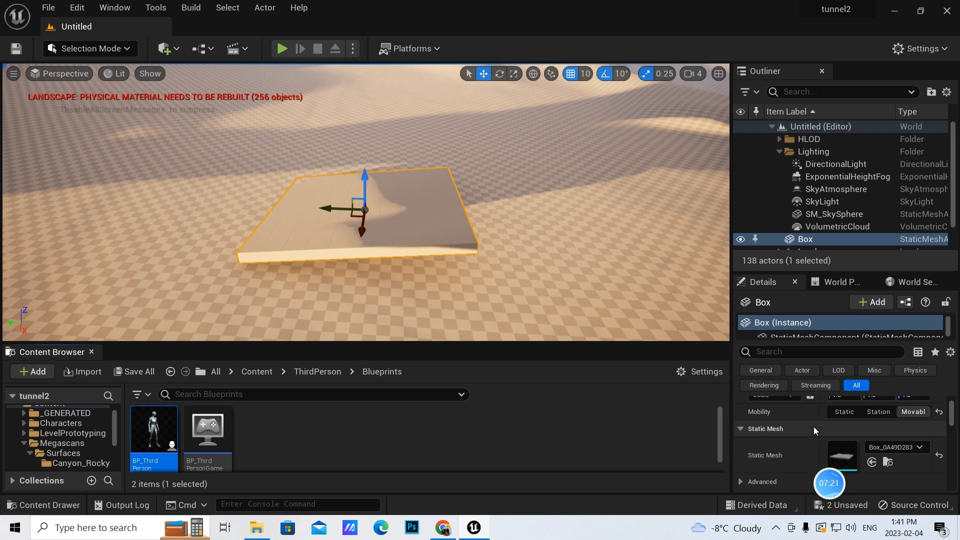
mouse_move(844, 486)
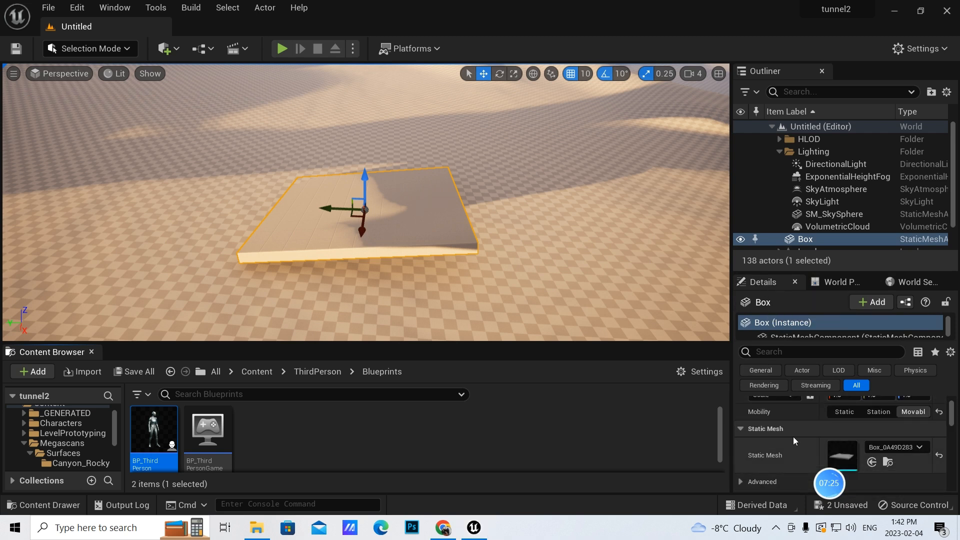
scroll(776, 453, down, 1)
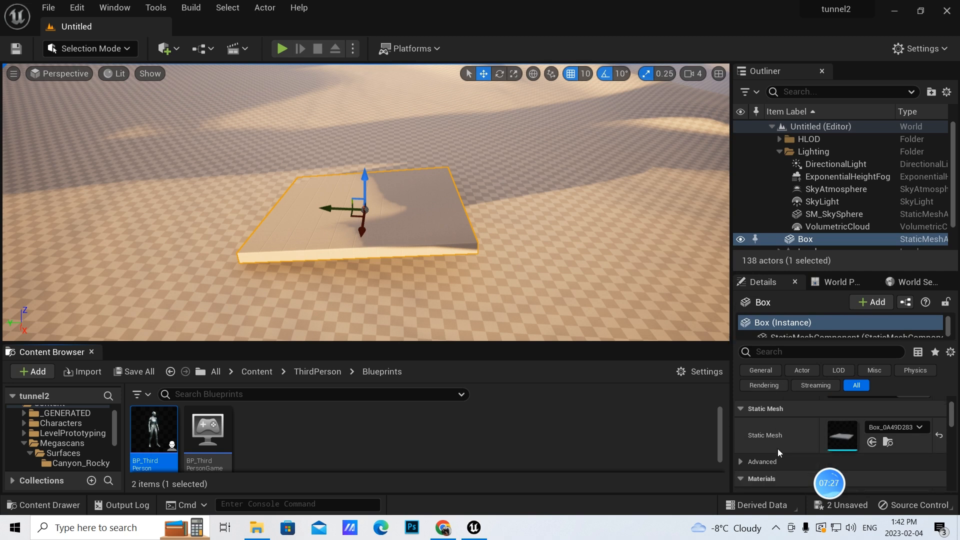
scroll(778, 452, down, 3)
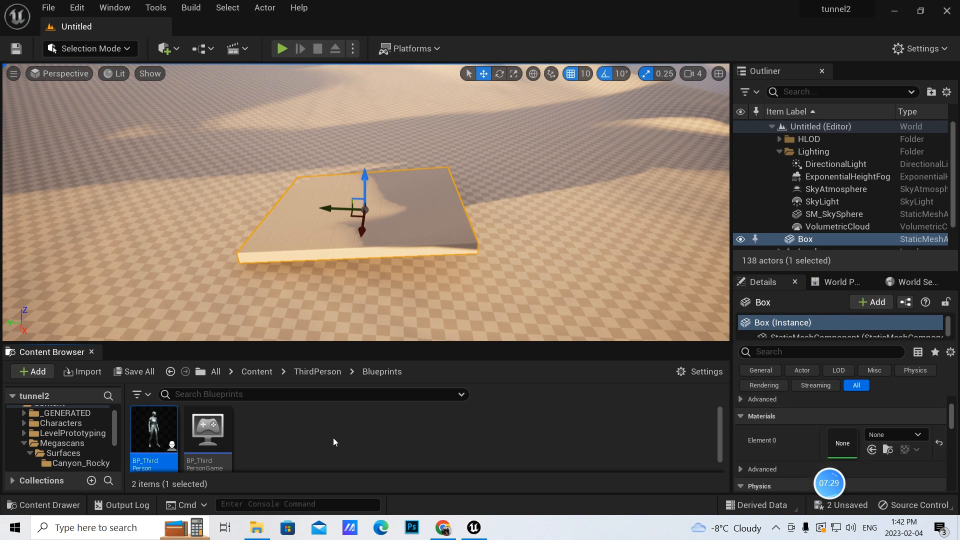
scroll(115, 434, up, 2)
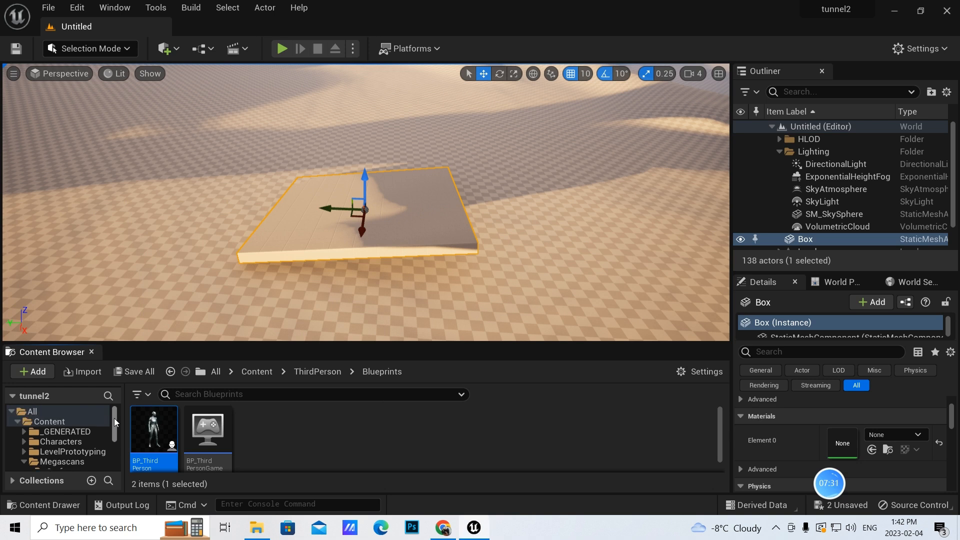
click(60, 464)
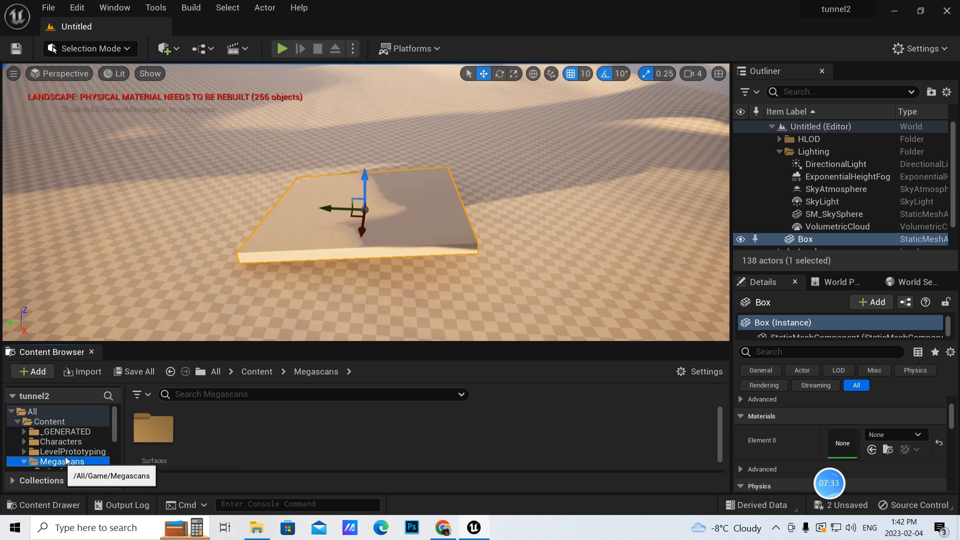
scroll(115, 428, down, 2)
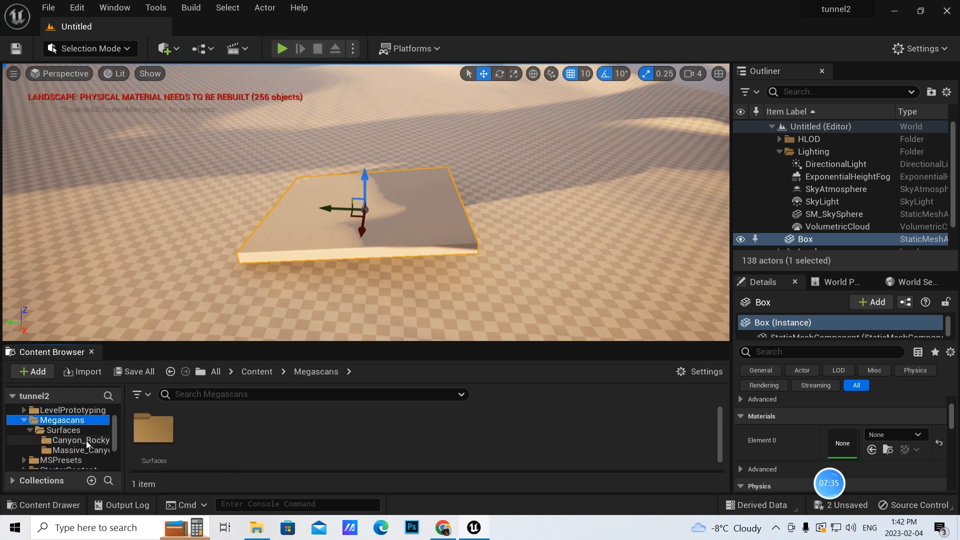
click(80, 440)
drag(154, 431, 797, 439)
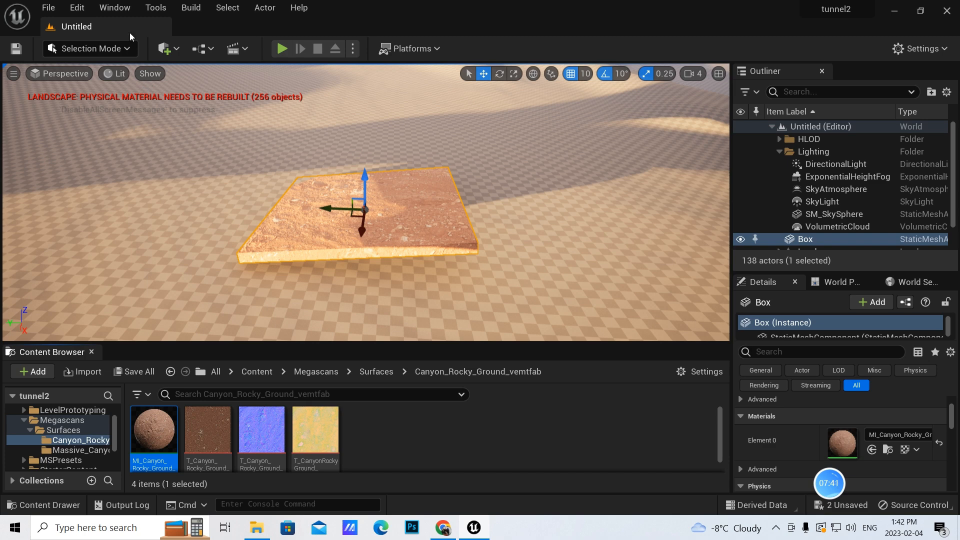
Step: Start a new Box shape in Modeling mode and set its height to 2000
click(95, 49)
click(90, 126)
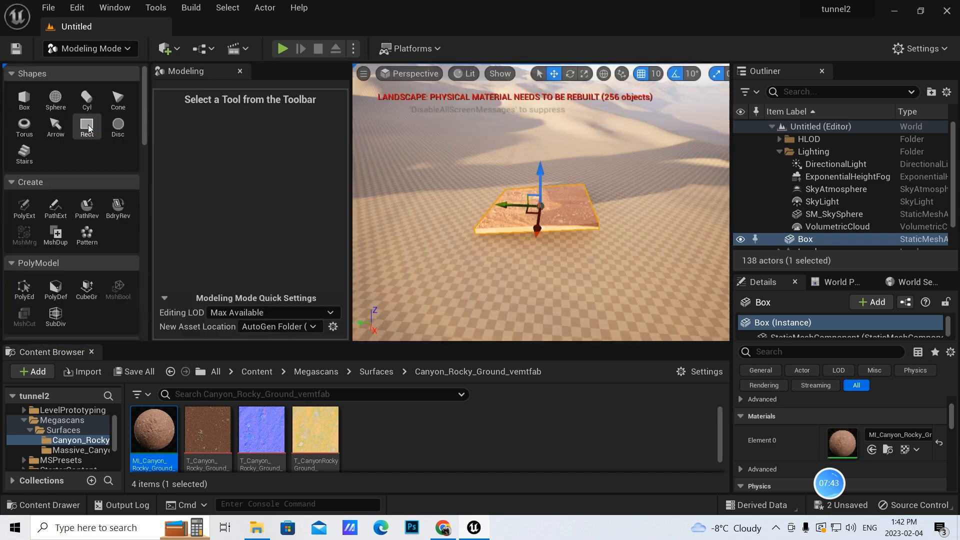
click(24, 100)
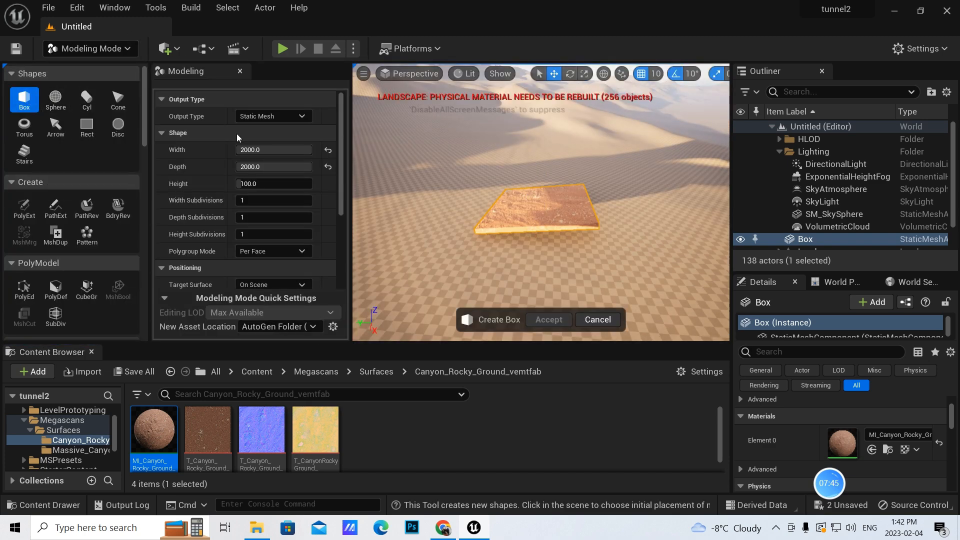
click(258, 184)
key(BackSpace)
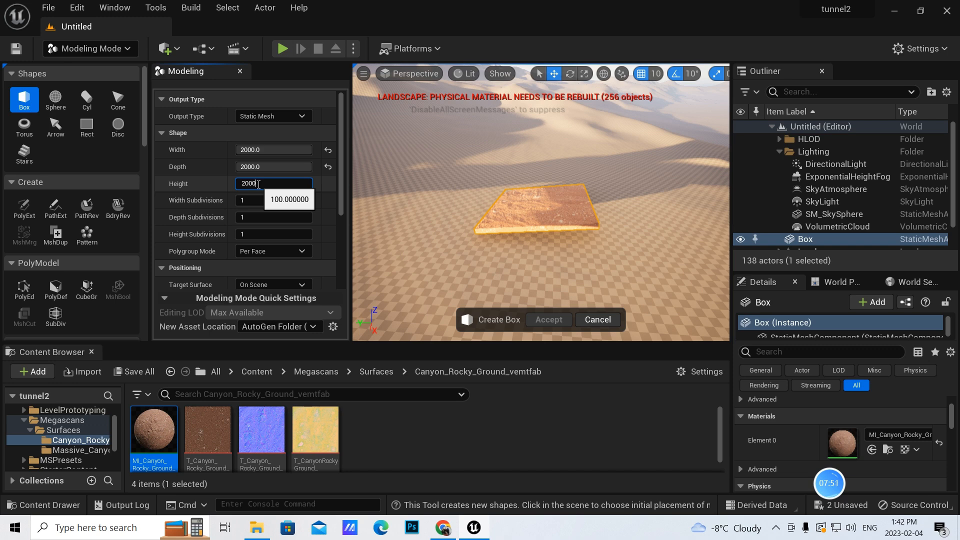
text(2000)
key(Return)
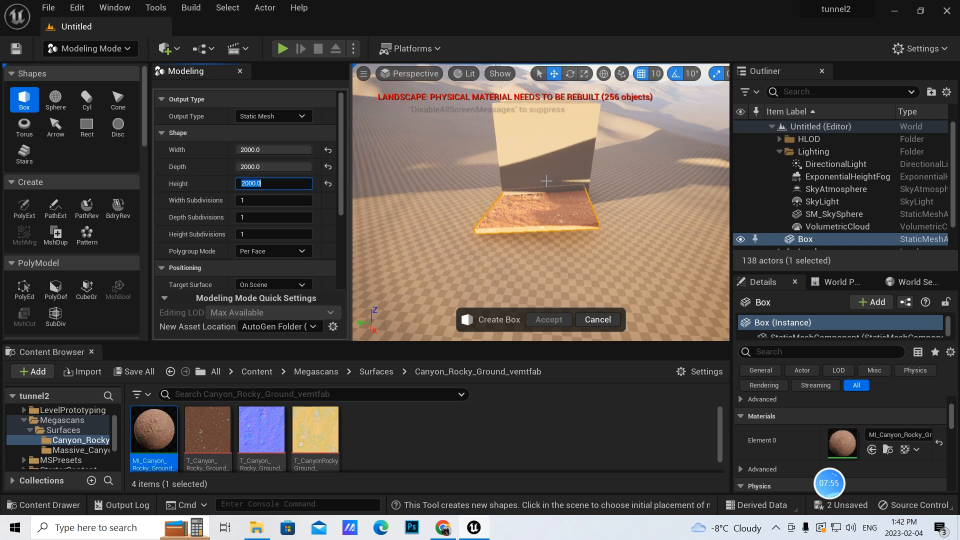
click(546, 180)
scroll(555, 243, up, 5)
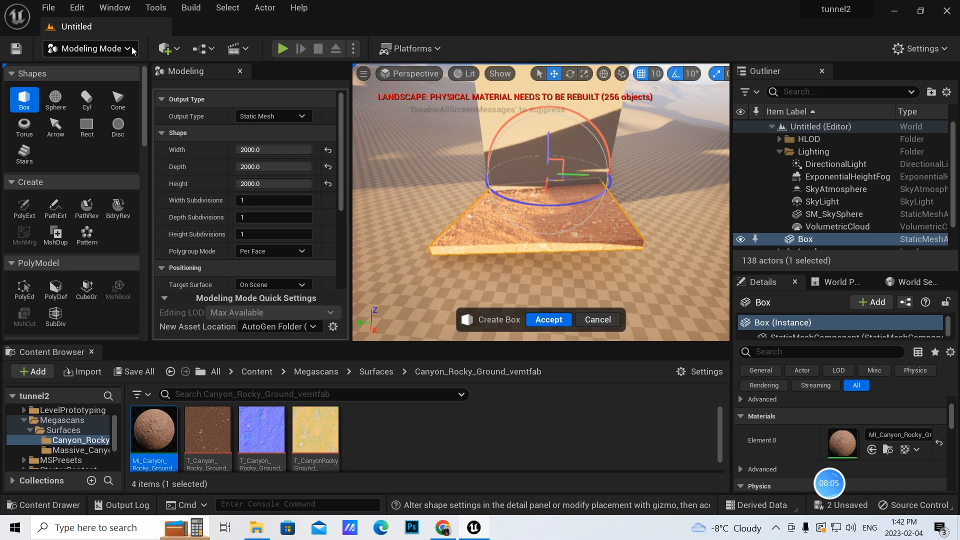
click(129, 49)
click(101, 70)
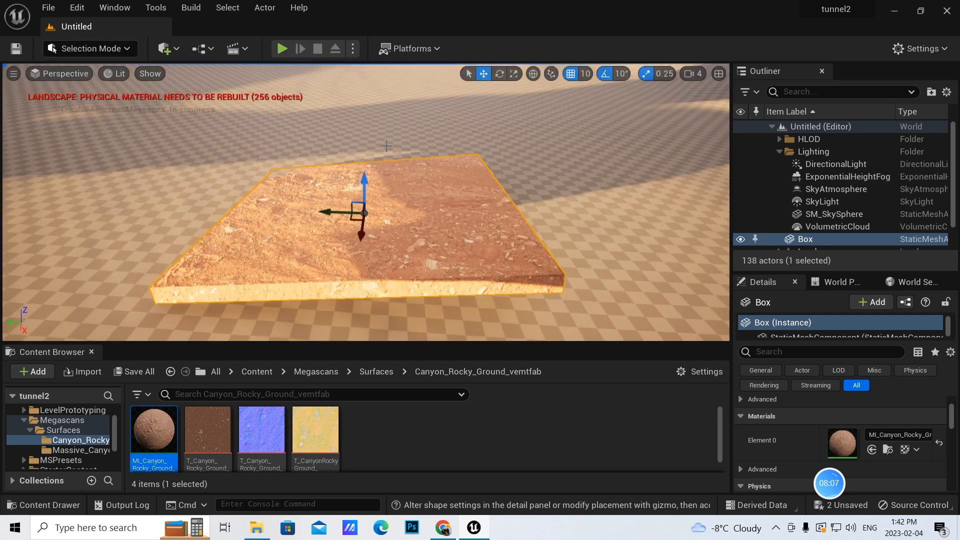
scroll(426, 168, down, 3)
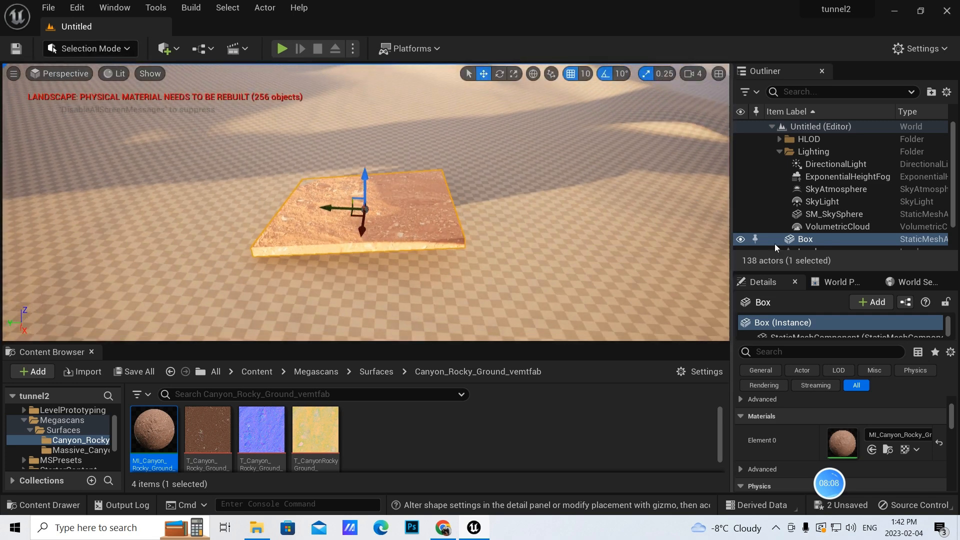
scroll(799, 243, down, 2)
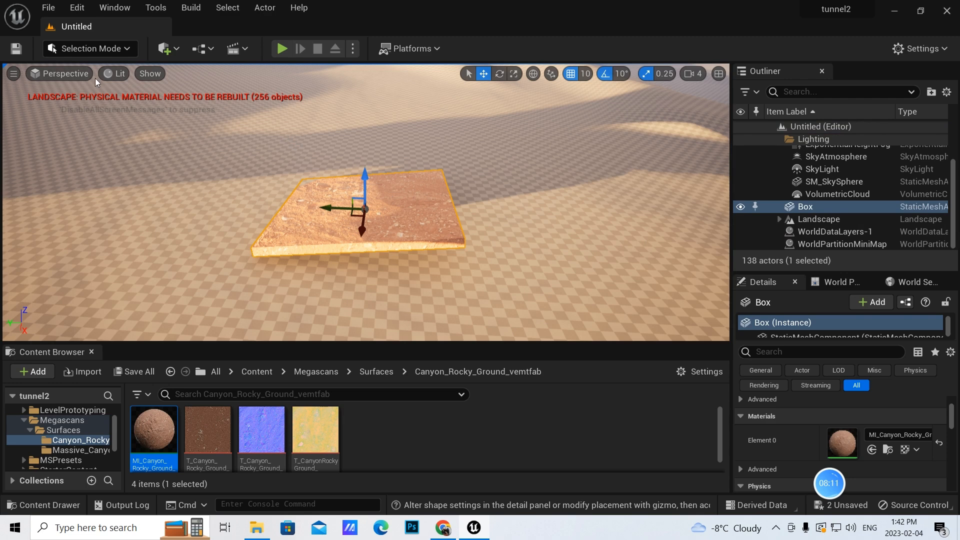
Step: Create a box 2000 wide, 2000 deep and 2000 high in Modeling mode, standing at the far edge of the flat box
click(90, 49)
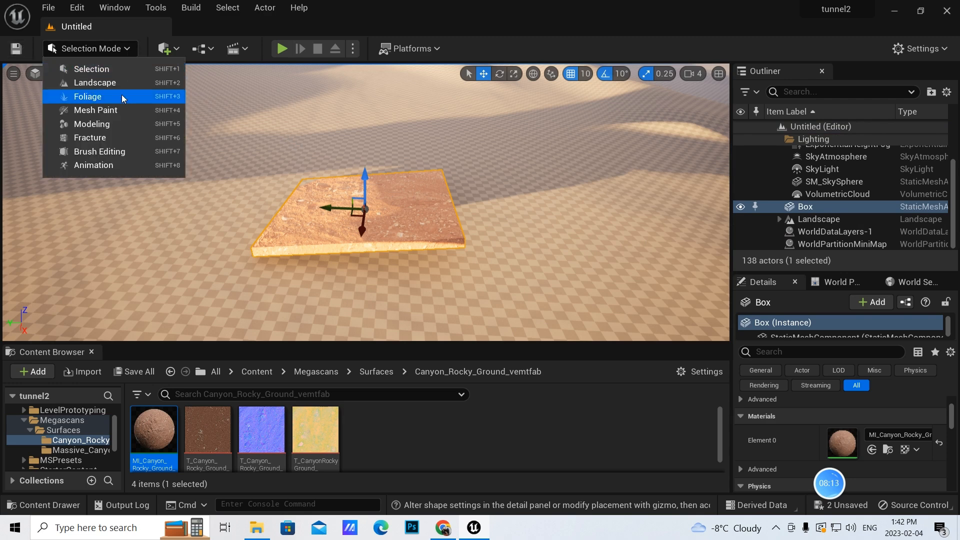
click(96, 125)
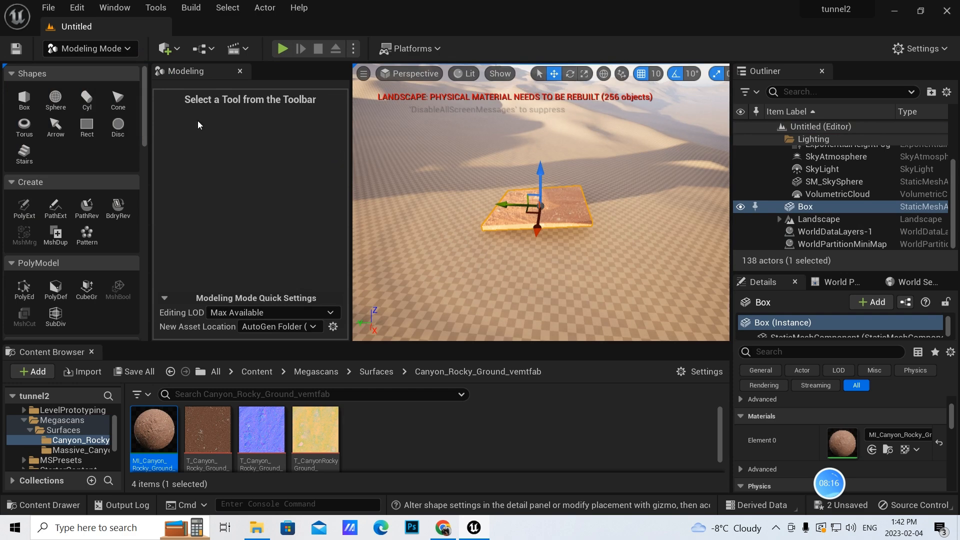
click(19, 98)
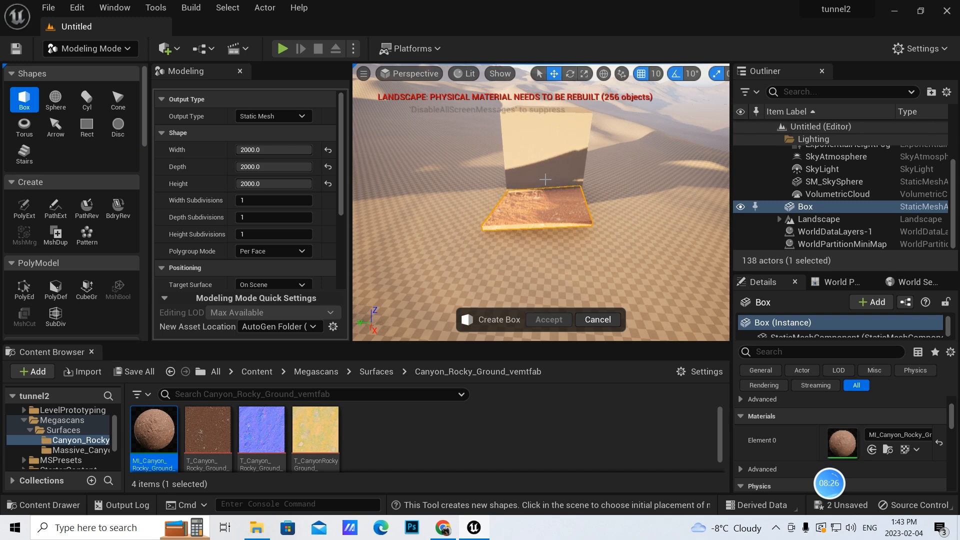
click(545, 179)
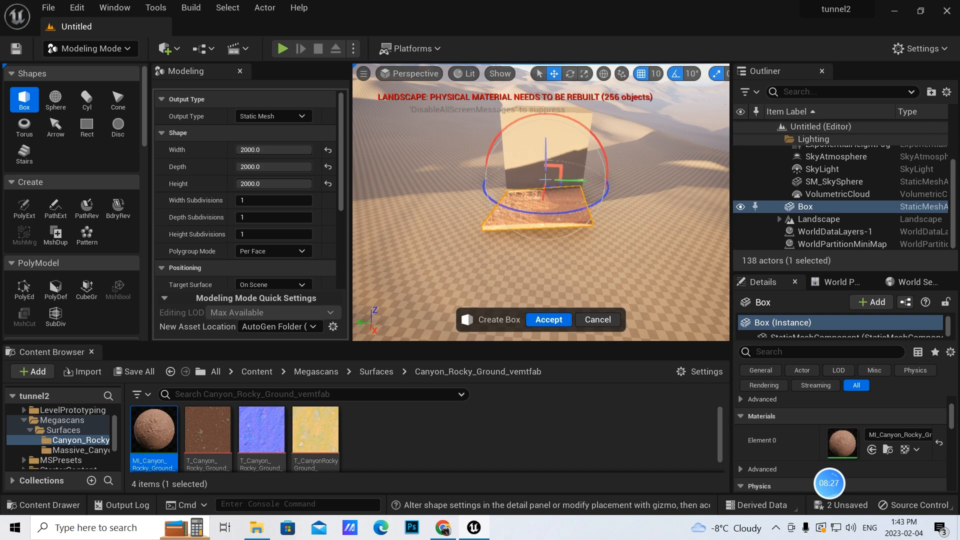
click(544, 319)
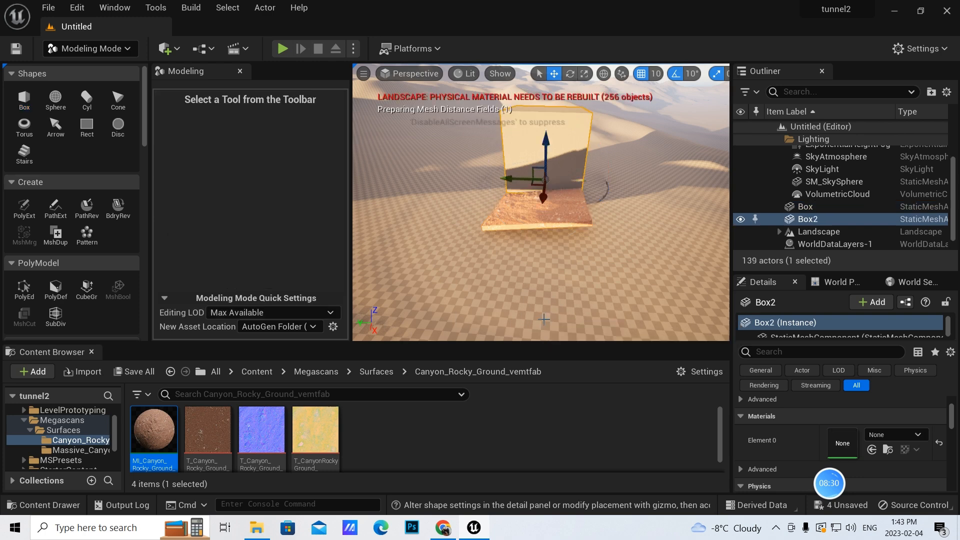
Step: Assign the MI_Canyon_Rocky_Ground material to the Element 0 slot of the tall Box2
scroll(533, 273, up, 2)
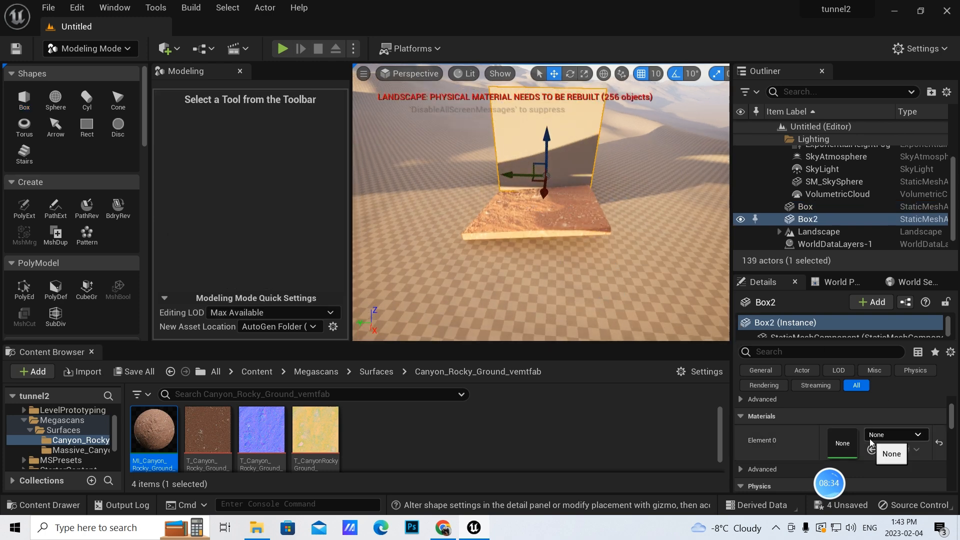
scroll(850, 425, up, 2)
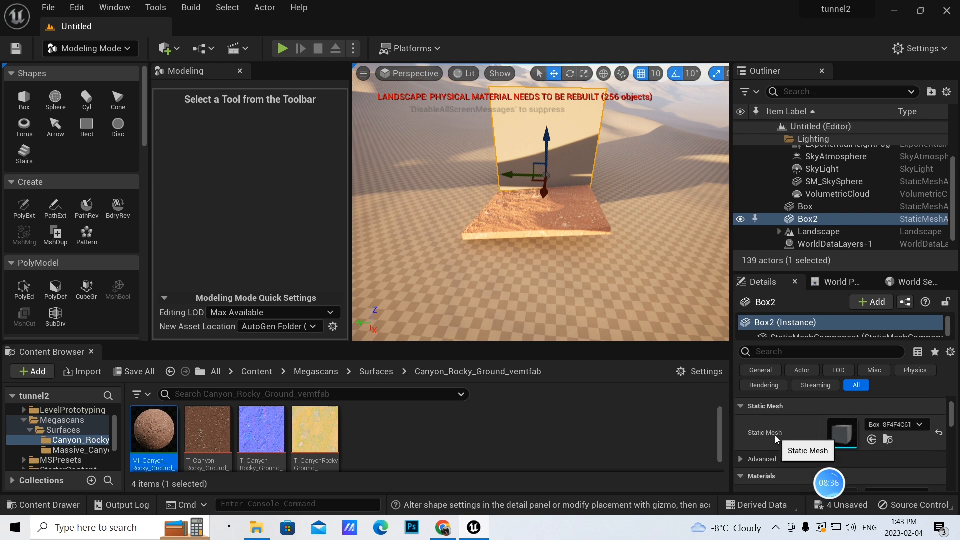
scroll(844, 434, down, 2)
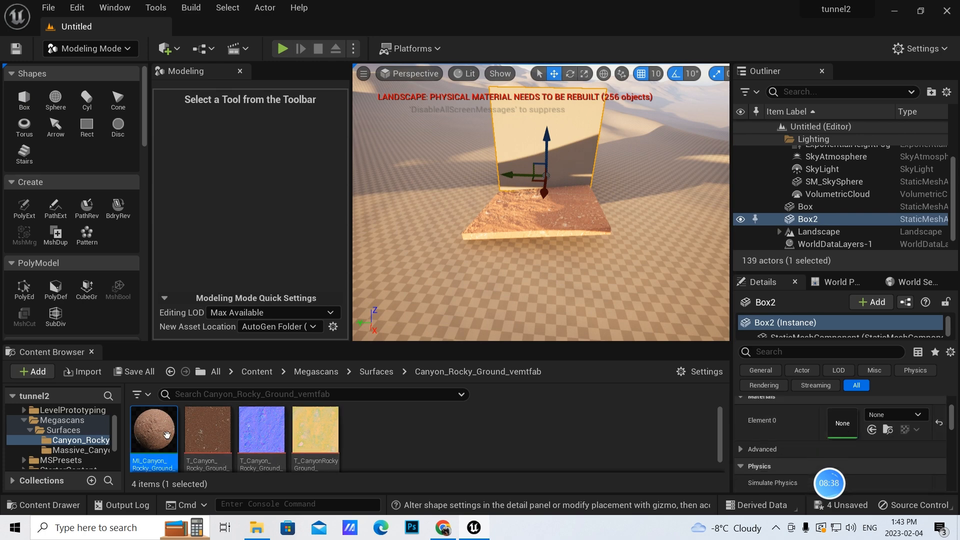
drag(154, 431, 849, 427)
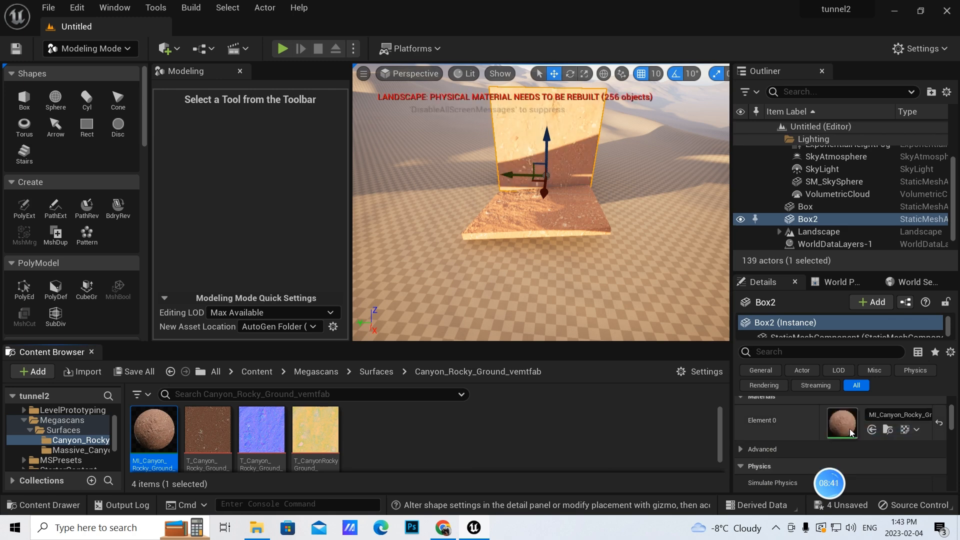
Step: Remesh the tall Box2 with a target triangle count of 50000 and accept the result
scroll(599, 209, up, 3)
scroll(575, 193, up, 2)
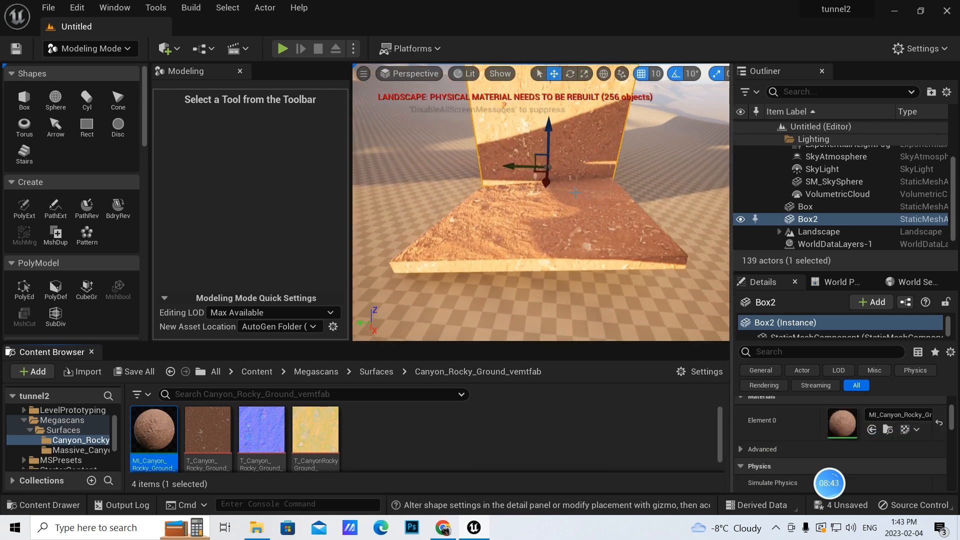
scroll(388, 201, up, 1)
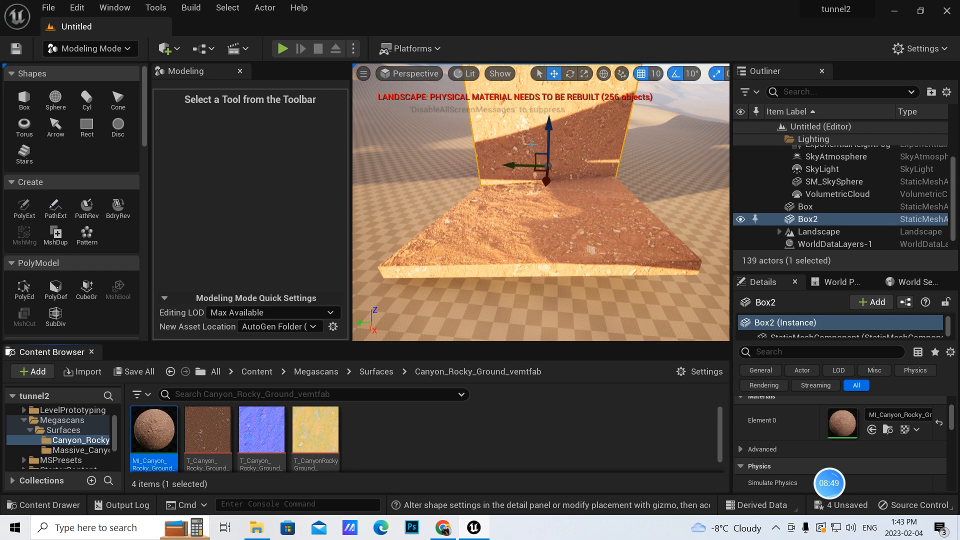
middle_drag(594, 172, 558, 193)
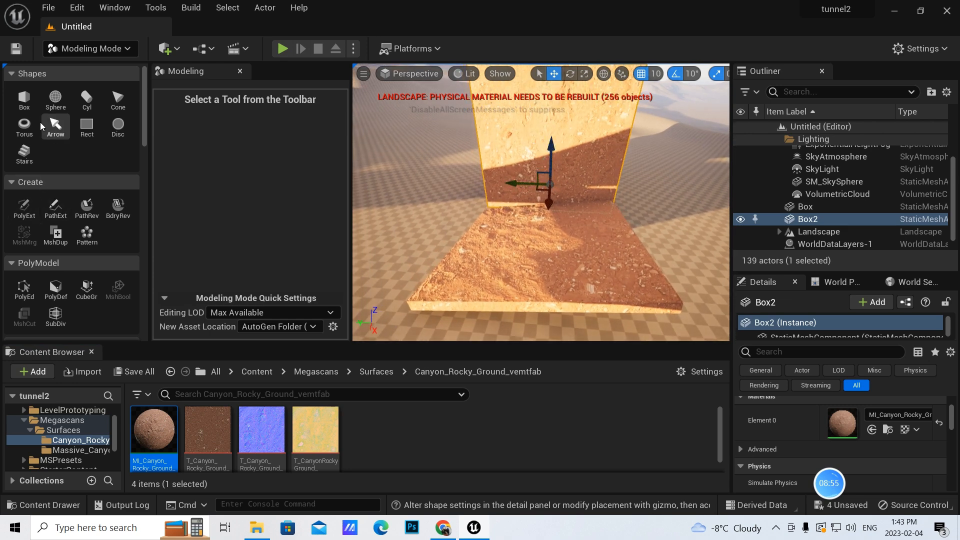
scroll(86, 230, down, 8)
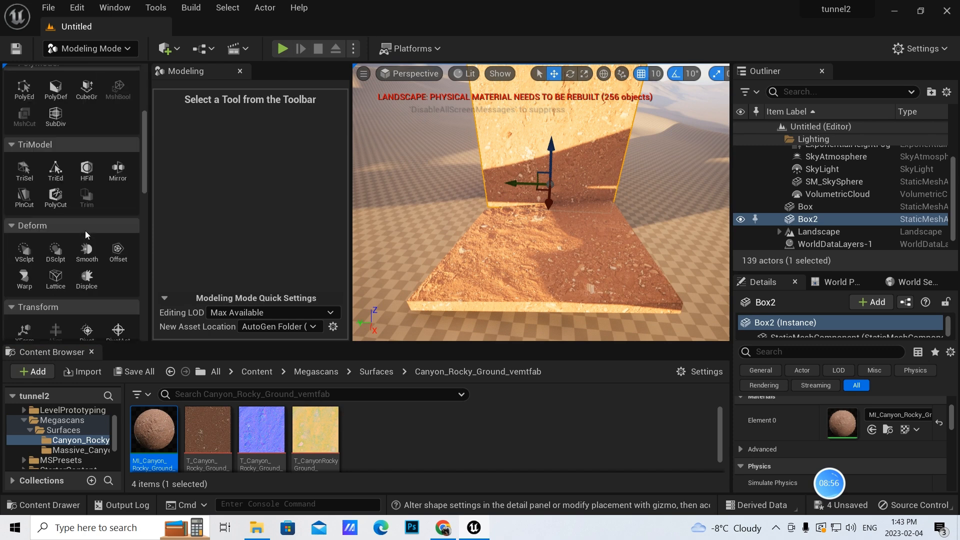
scroll(85, 230, down, 2)
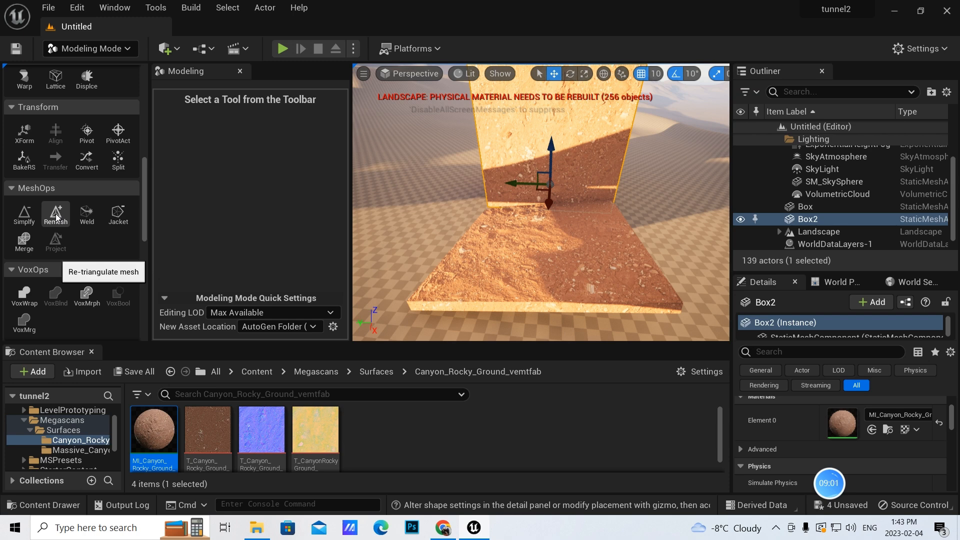
click(56, 217)
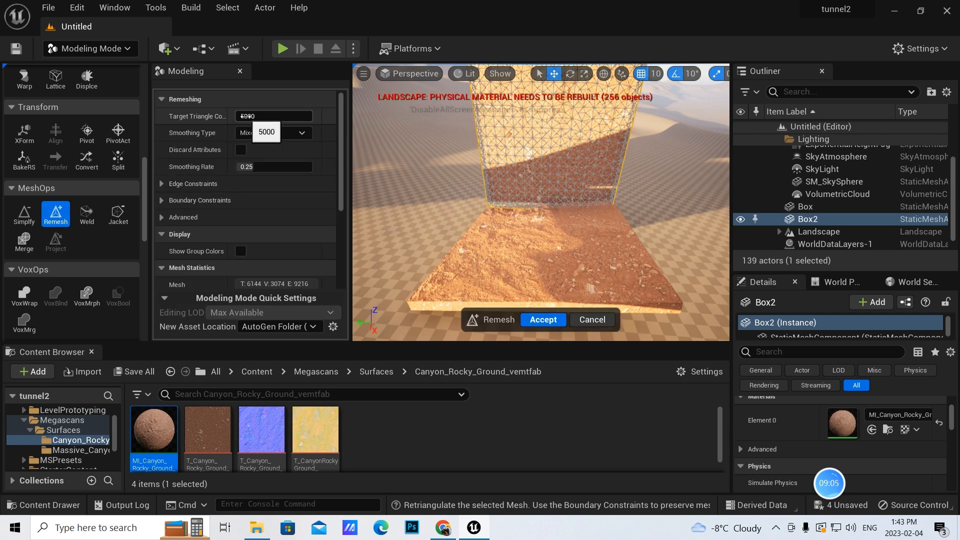
click(264, 116)
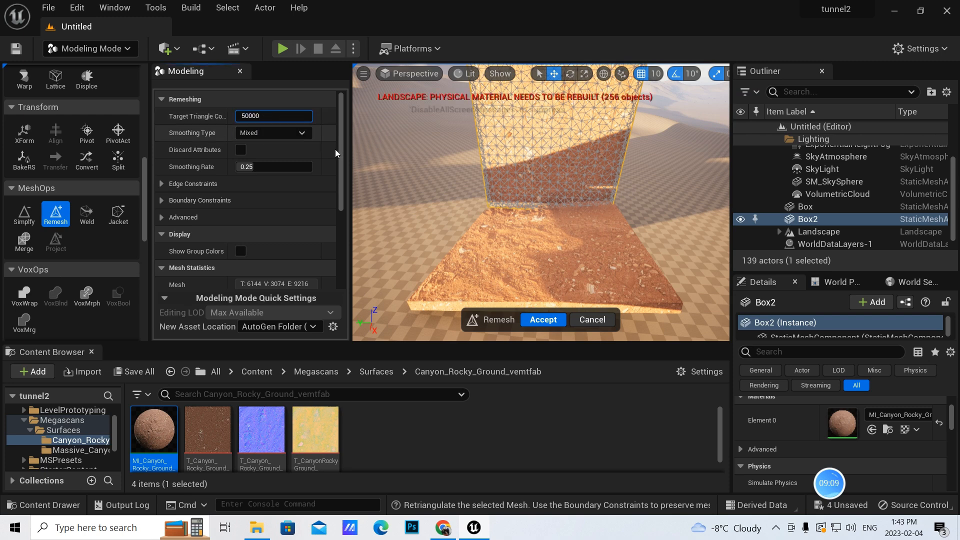
click(332, 115)
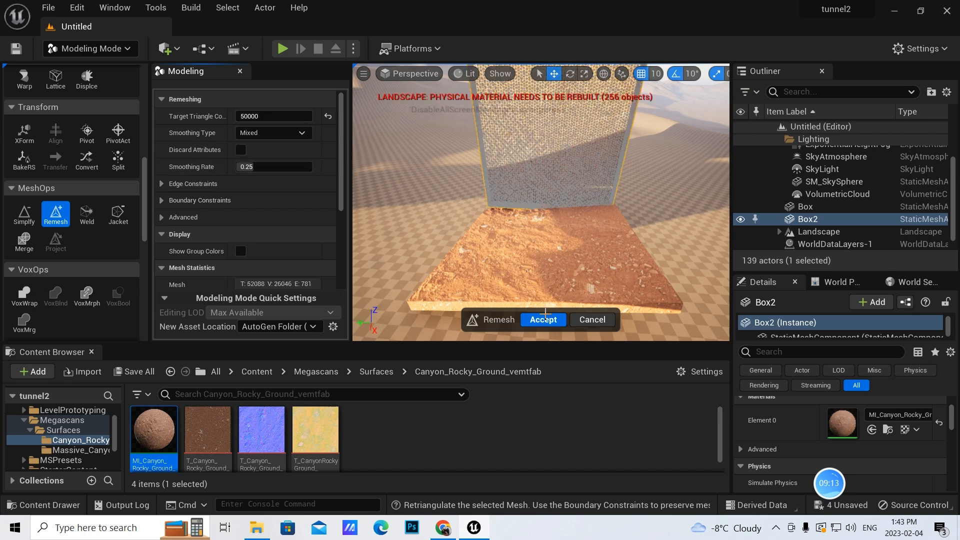
click(543, 320)
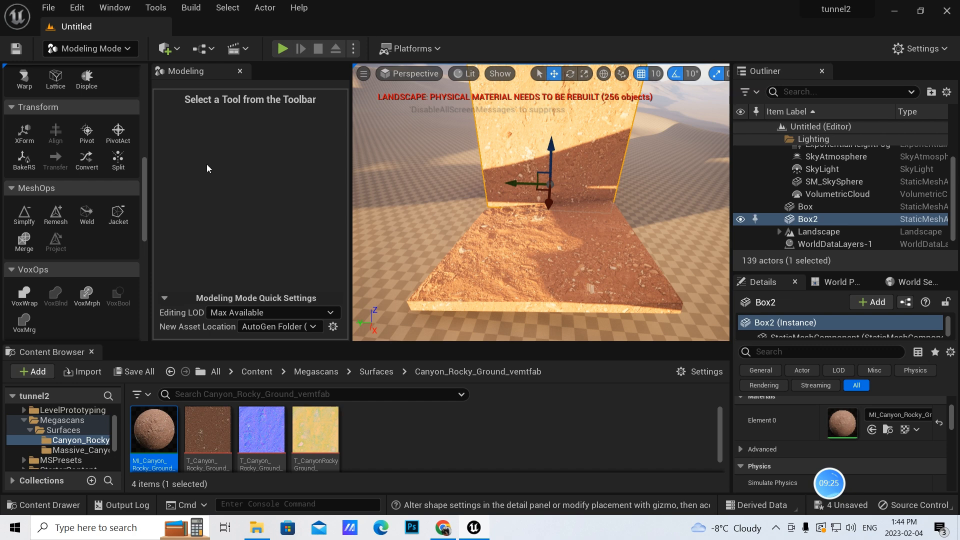
Step: Start dynamic mesh sculpting on Box2 with brush size 0.44 and the FixedPlane brush type
scroll(71, 238, down, 5)
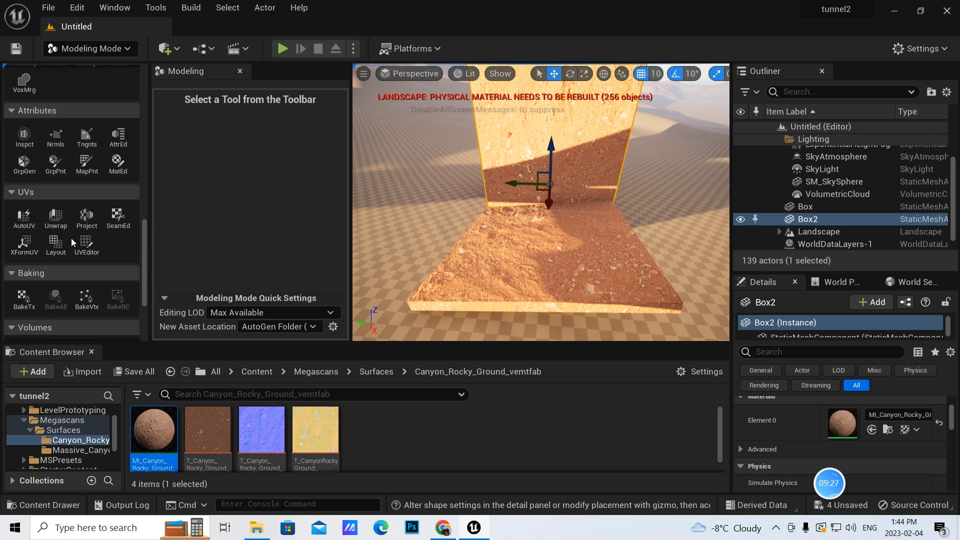
scroll(71, 238, up, 8)
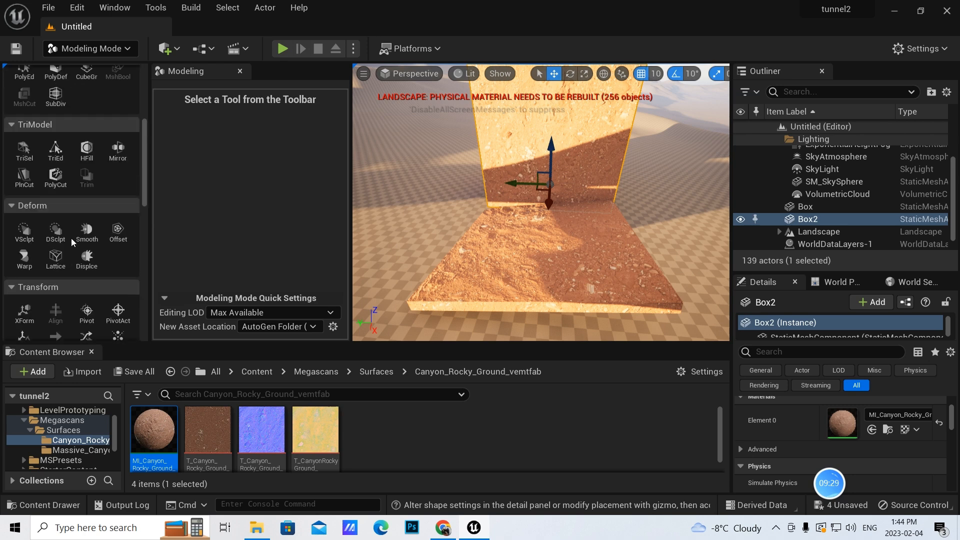
scroll(65, 240, down, 2)
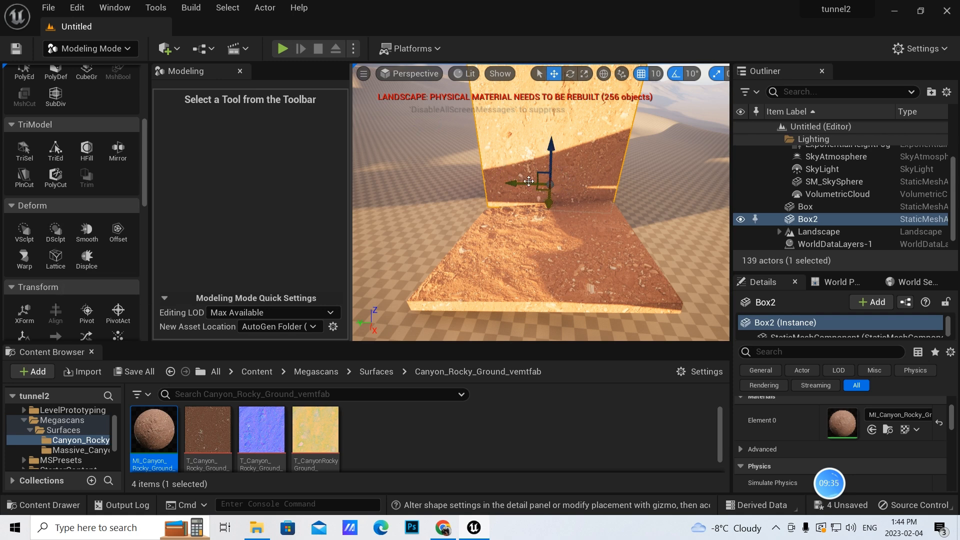
click(54, 231)
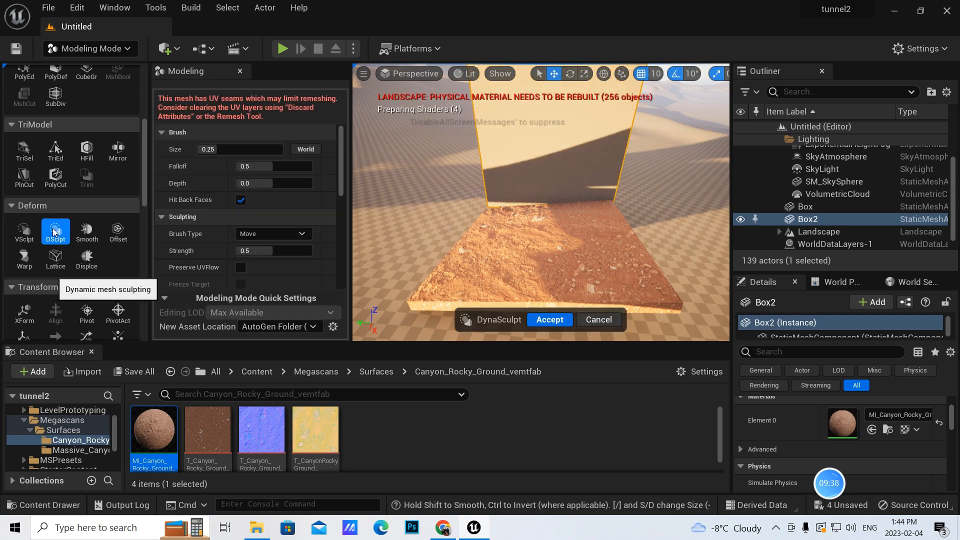
click(209, 149)
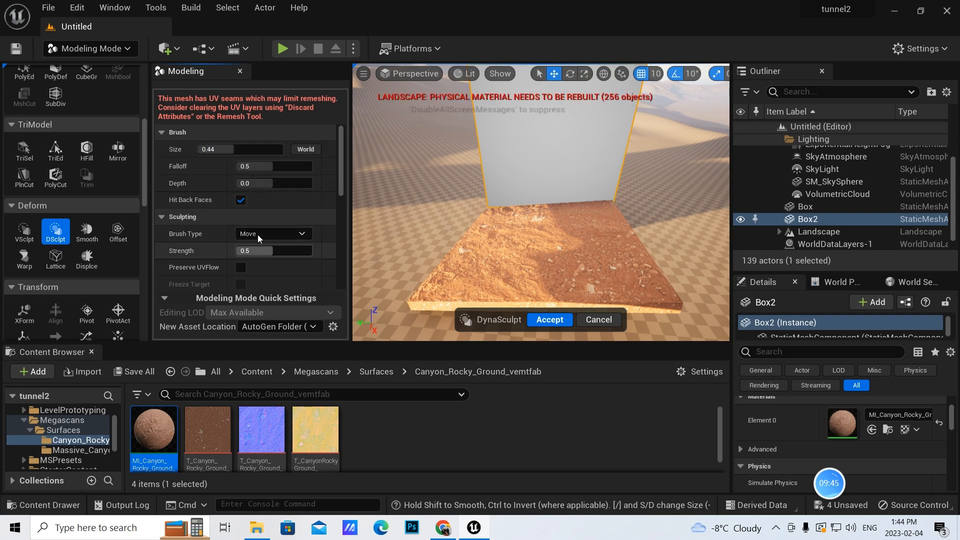
click(299, 235)
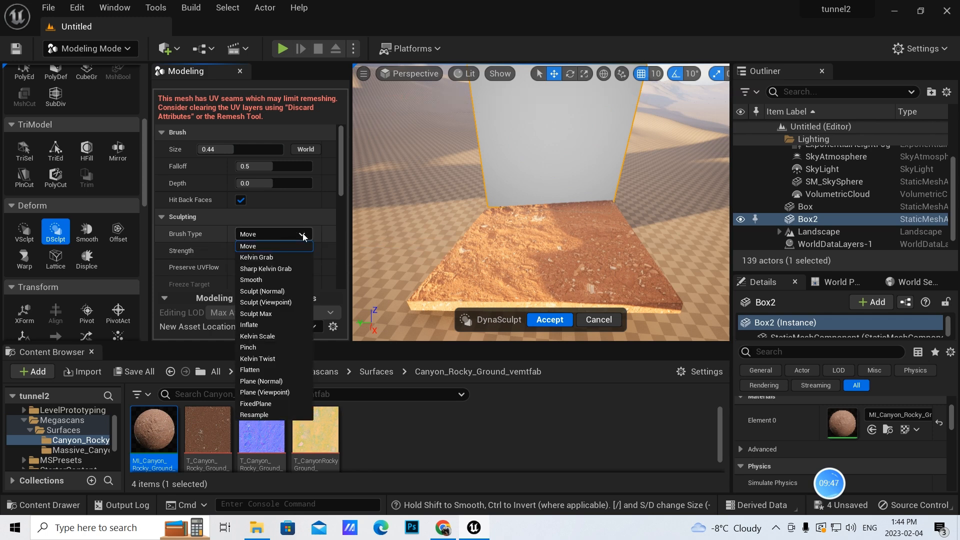
click(255, 404)
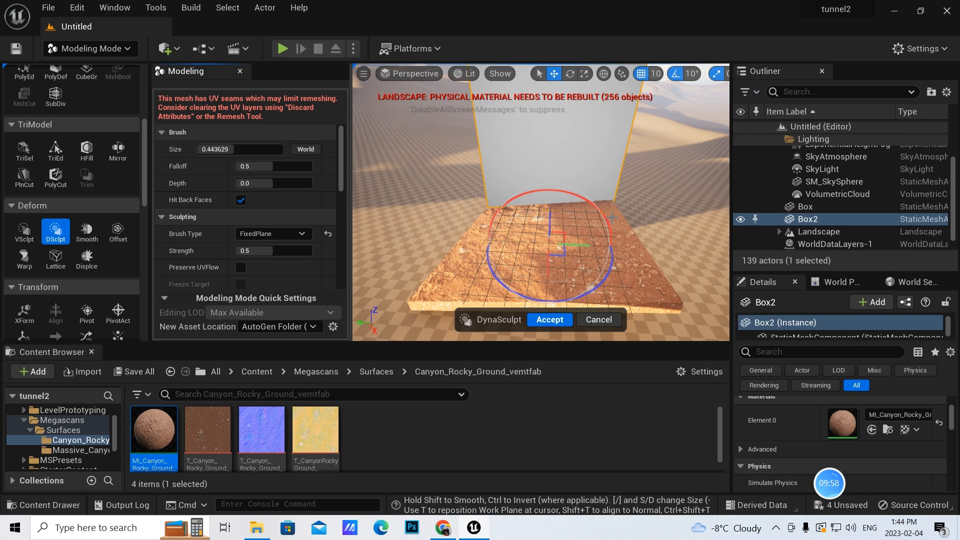
Step: Rotate the FixedPlane brush's work plane upright and move it onto Box2's front face
click(571, 74)
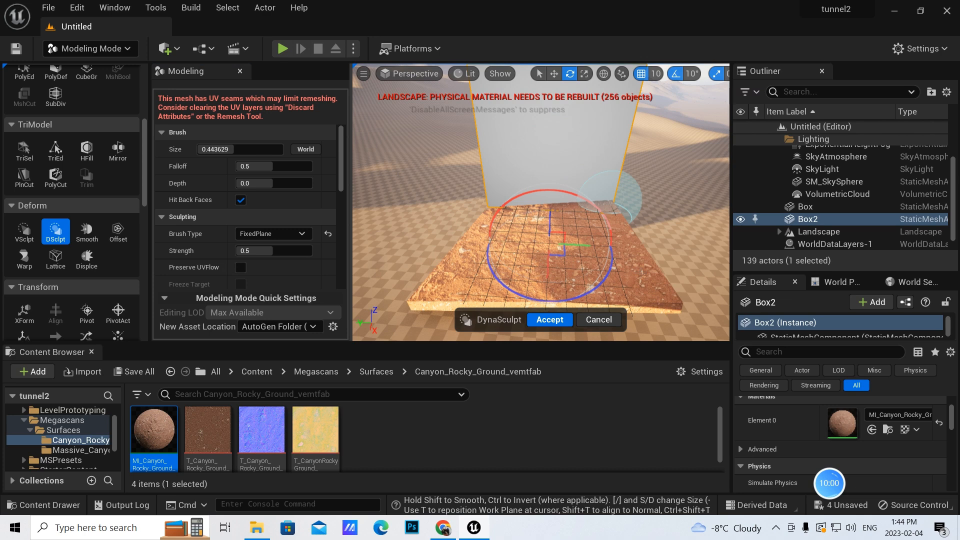
right_drag(611, 194, 675, 177)
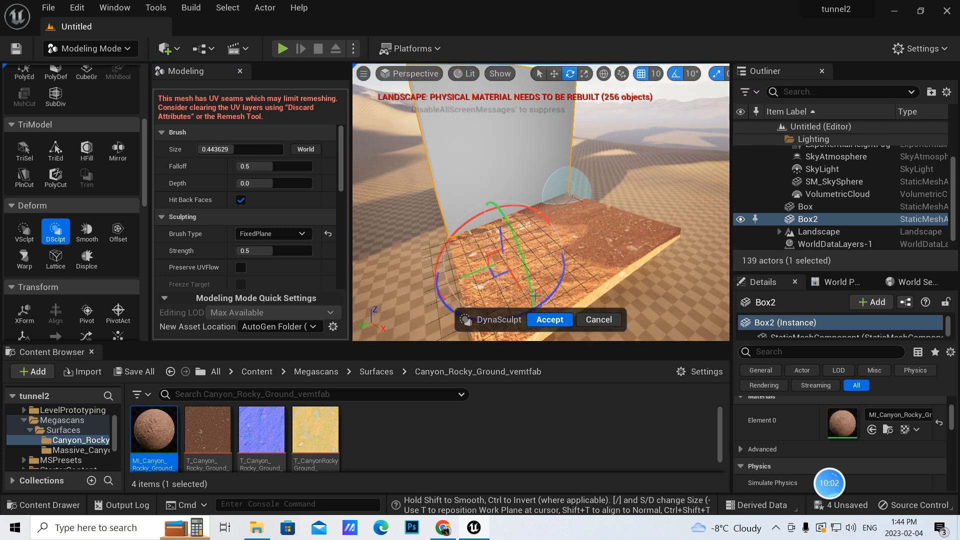
mouse_move(532, 297)
mouse_down()
mouse_move(495, 198)
mouse_move(486, 112)
mouse_move(466, 163)
mouse_move(481, 152)
mouse_move(484, 94)
mouse_up()
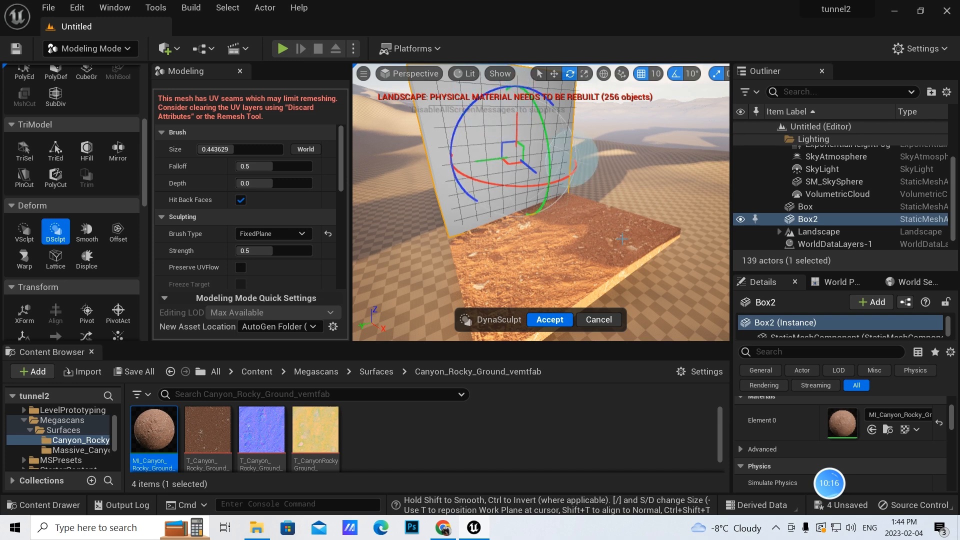
alt+drag(627, 266, 588, 215)
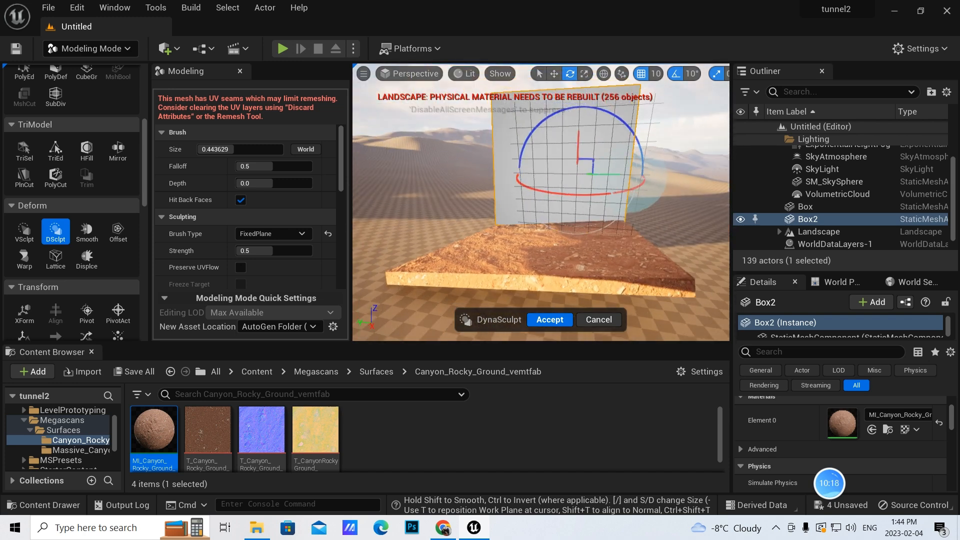
mouse_move(605, 174)
mouse_down()
mouse_move(585, 167)
mouse_move(545, 185)
mouse_move(503, 183)
mouse_move(555, 183)
mouse_move(590, 282)
mouse_up()
scroll(589, 283, up, 5)
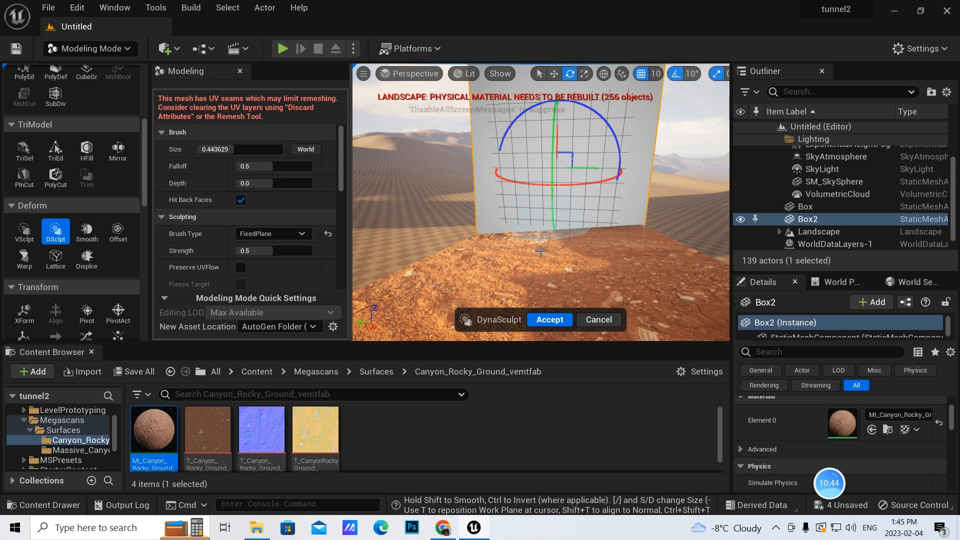
Step: Adjust the upright work plane's depth, height and sideways position within Box2's thickness
right_drag(541, 252, 596, 250)
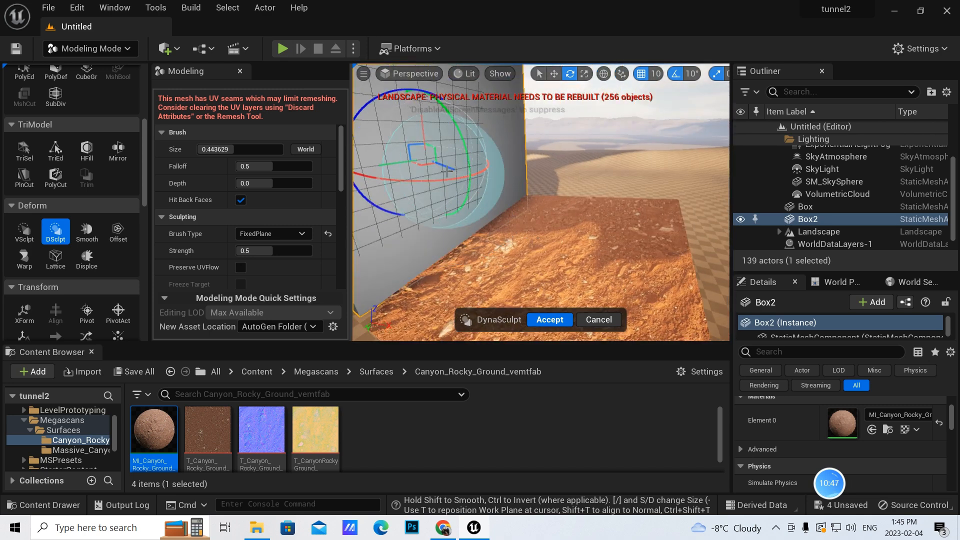
mouse_move(446, 171)
mouse_down()
mouse_move(474, 191)
mouse_move(450, 177)
mouse_up()
right_drag(450, 260, 459, 270)
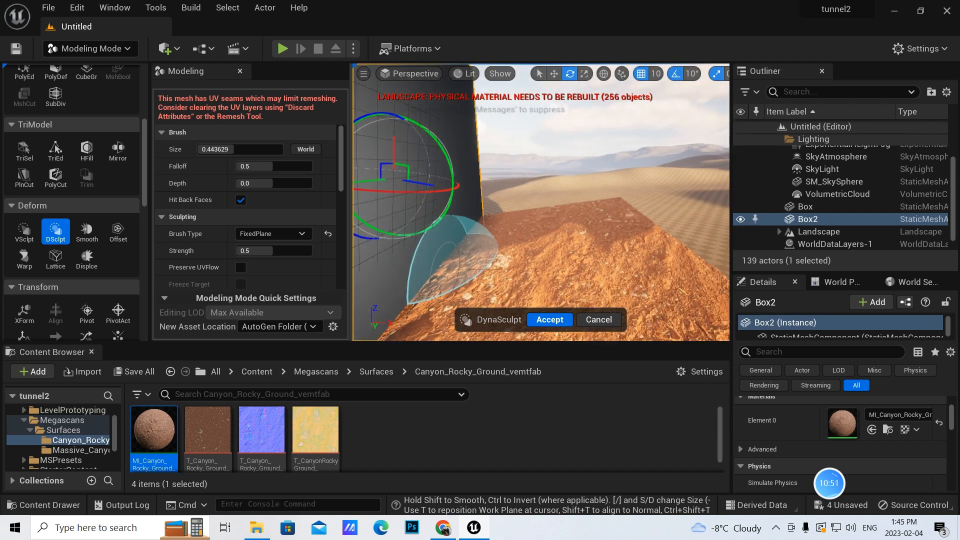
scroll(459, 270, down, 2)
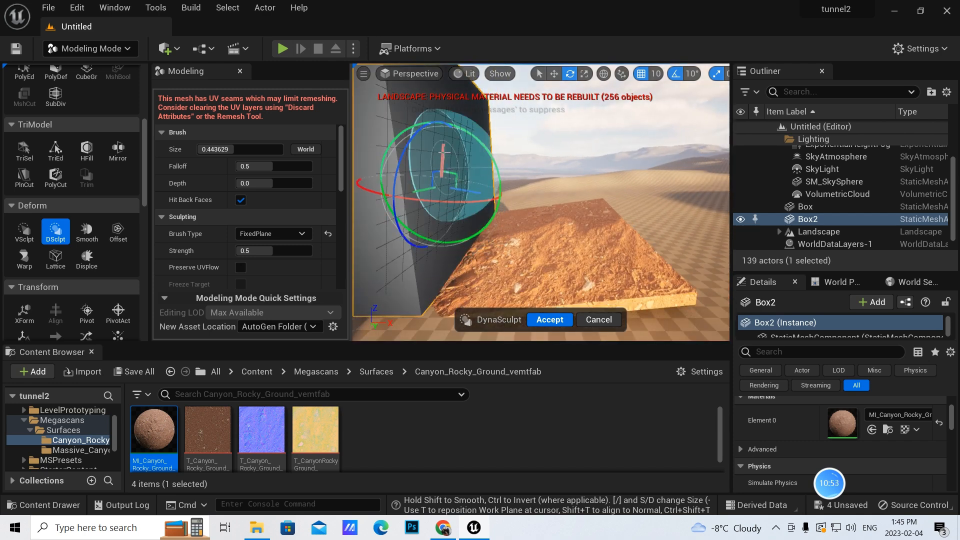
mouse_move(444, 152)
mouse_down()
mouse_move(443, 187)
mouse_move(453, 155)
mouse_move(459, 162)
mouse_up()
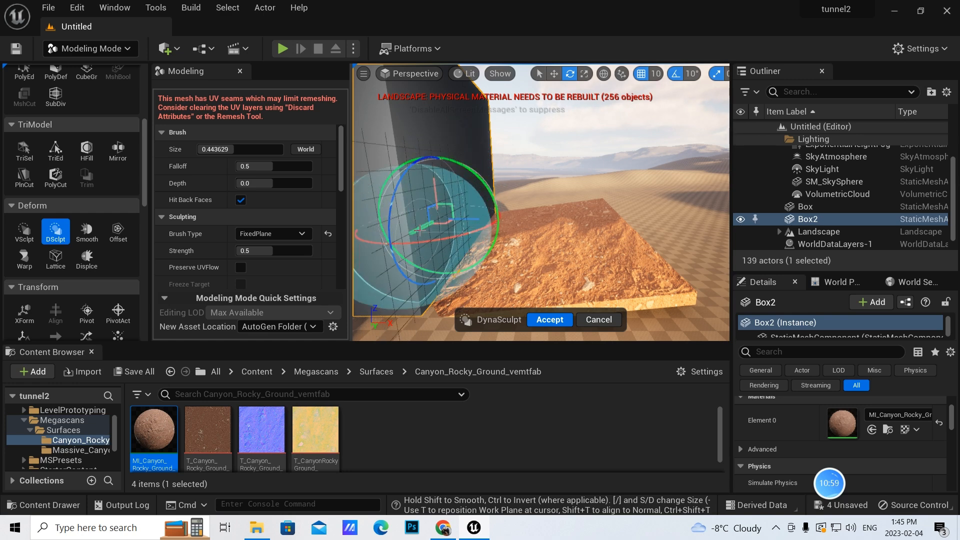
drag(413, 232, 446, 200)
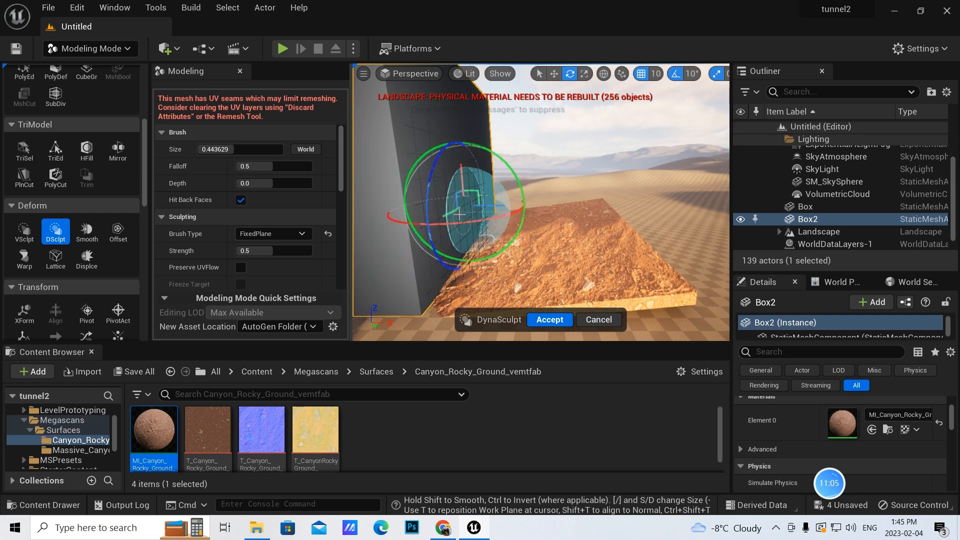
Step: Undo the stray brush stroke on Box2 and recentre the work plane across the wall
alt+drag(576, 274, 442, 272)
drag(554, 172, 553, 146)
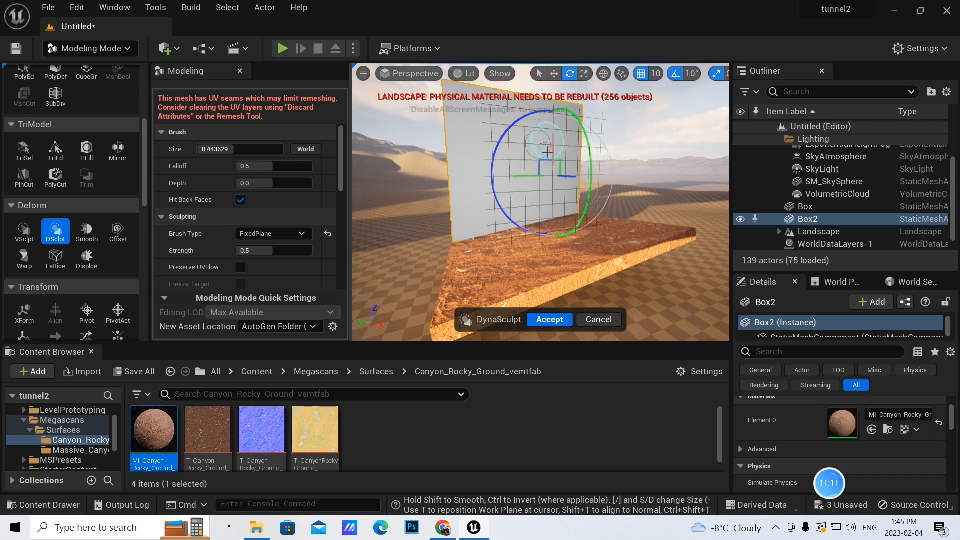
key(ctrl+z)
drag(552, 146, 552, 131)
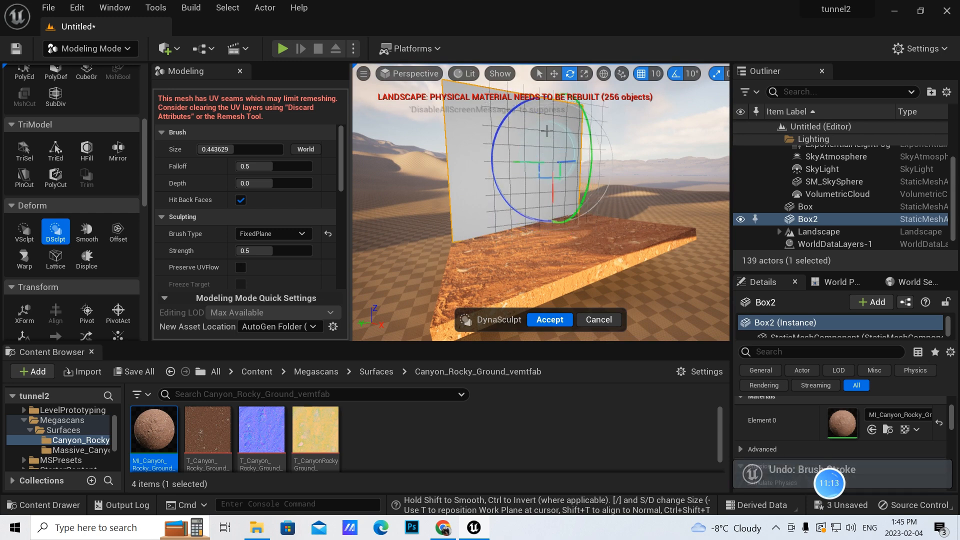
drag(530, 163, 505, 169)
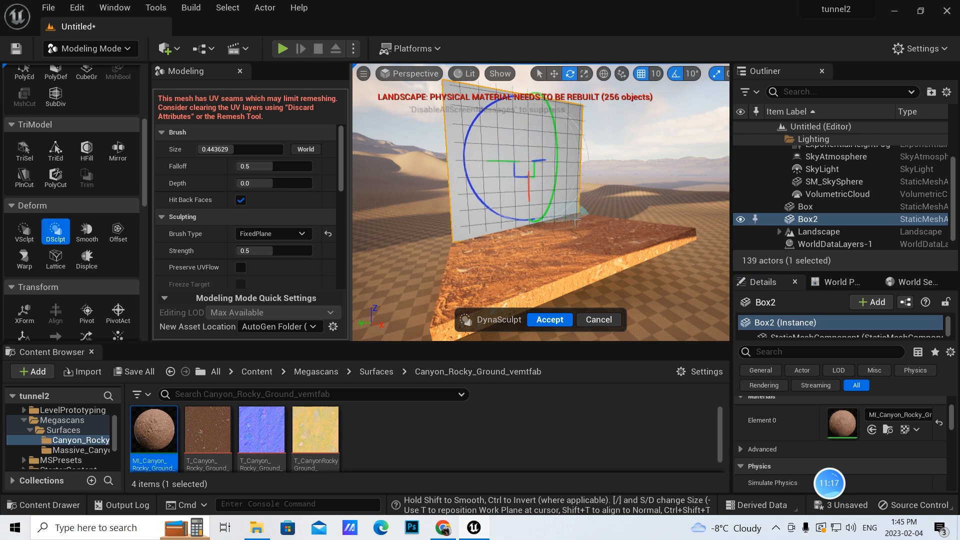
alt+drag(624, 281, 552, 275)
drag(541, 165, 528, 167)
Step: Lower the work plane on Box2 and sculpt a round tunnel opening into the wall with the FixedPlane brush
scroll(554, 218, up, 3)
scroll(554, 217, up, 2)
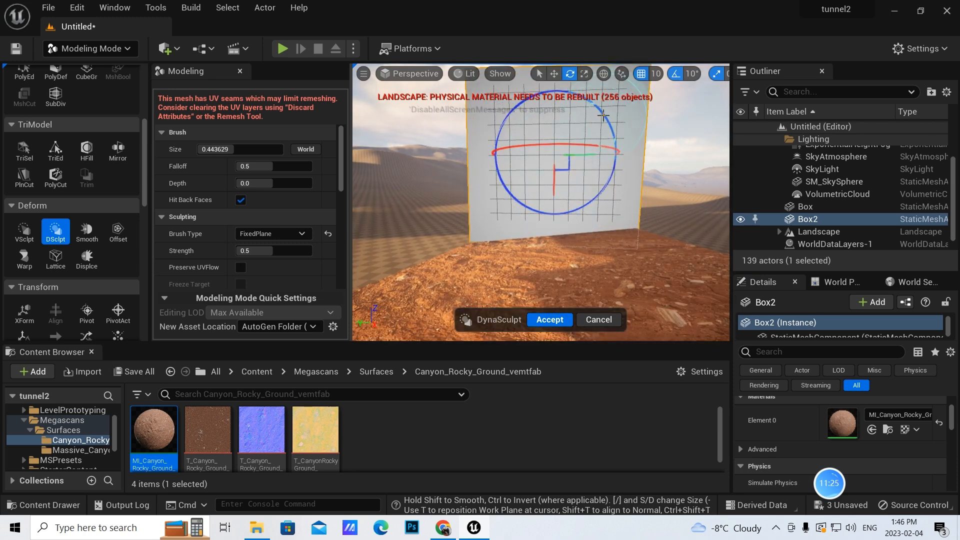
drag(600, 112, 595, 109)
key(ctrl+z)
drag(553, 188, 545, 206)
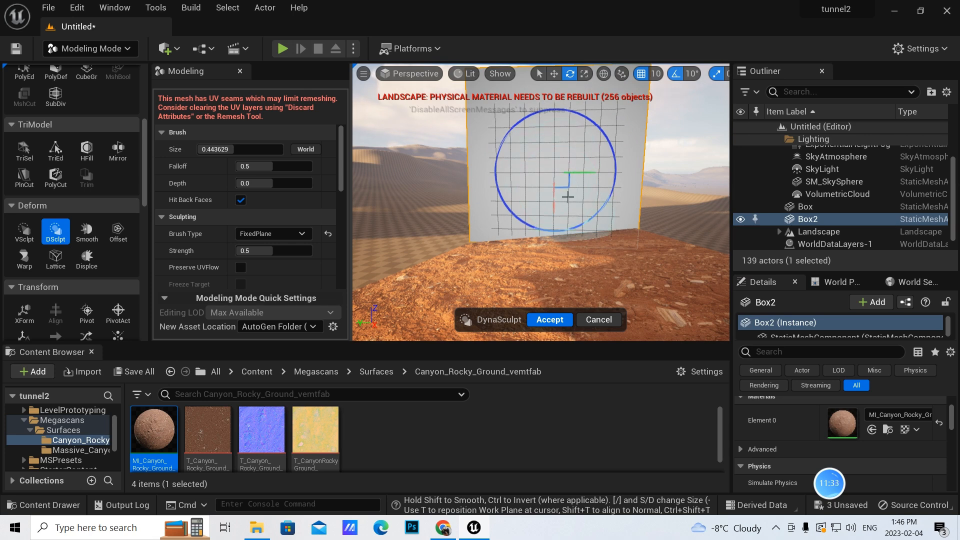
scroll(560, 201, up, 2)
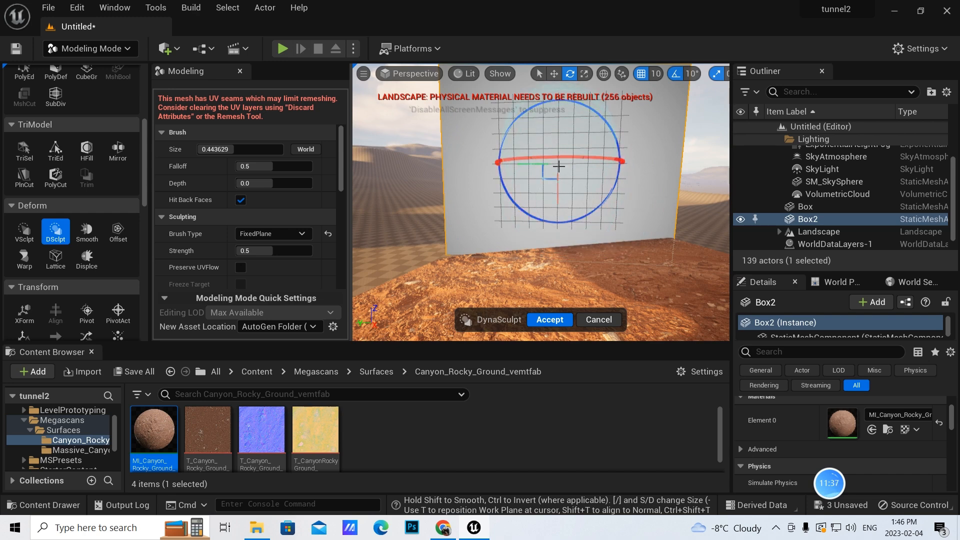
drag(557, 187, 554, 208)
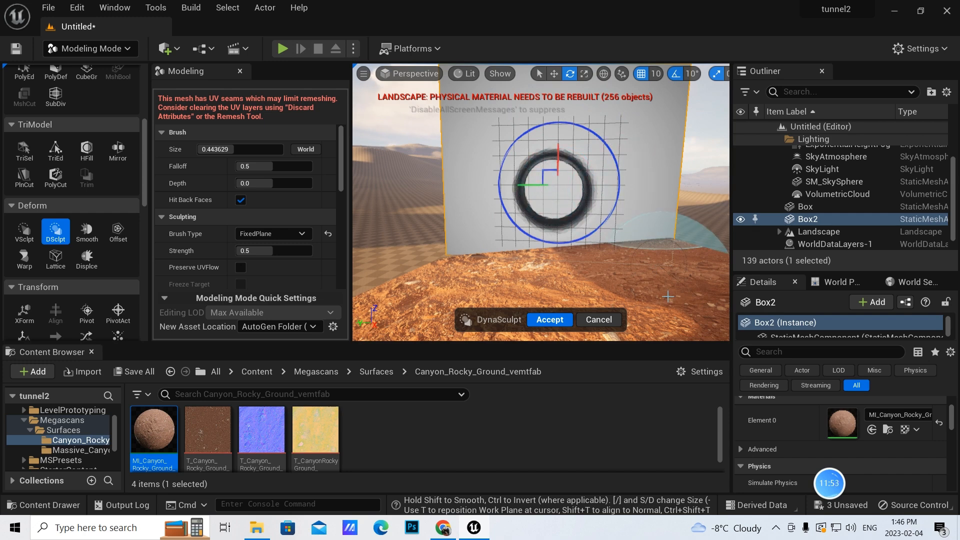
right_drag(668, 297, 586, 293)
right_drag(397, 282, 398, 282)
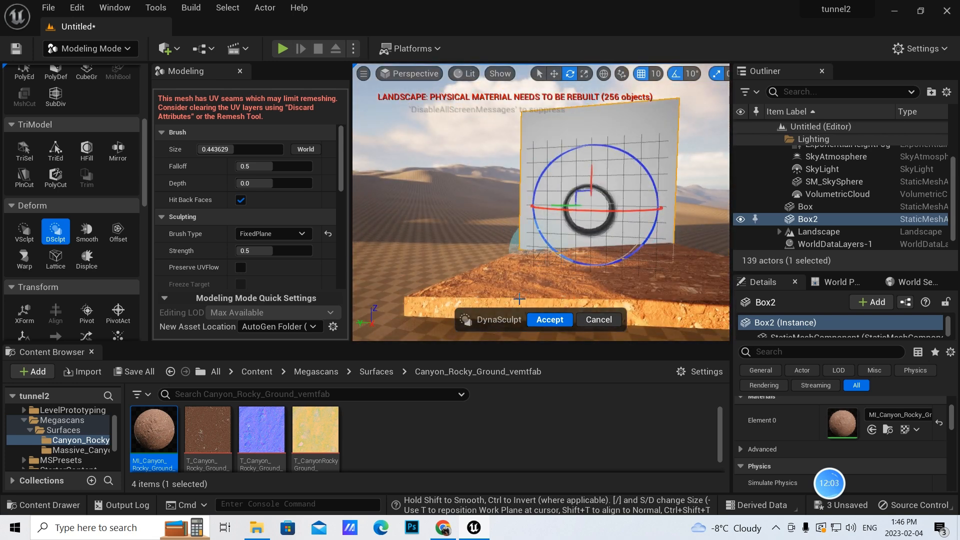
right_drag(529, 237, 516, 237)
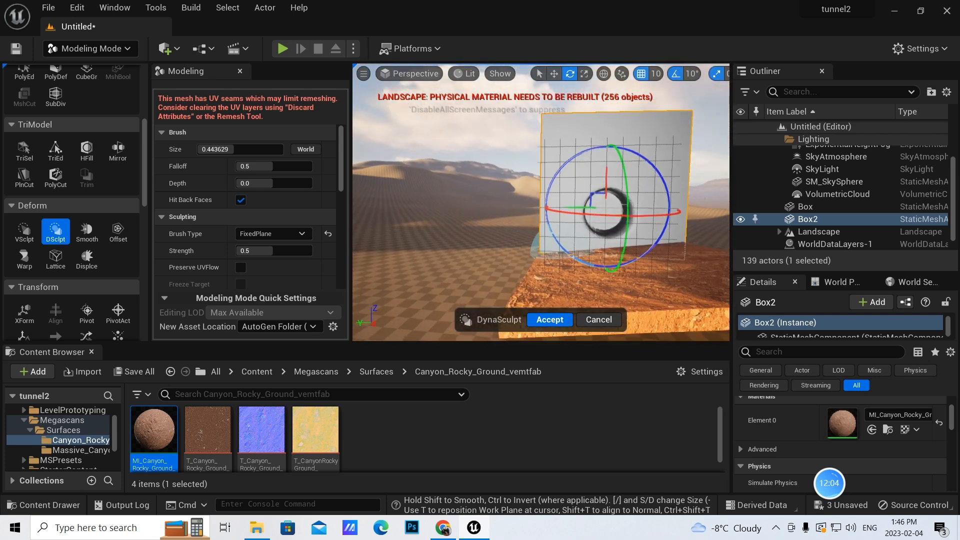
Step: Undo the FixedPlane brush strokes that carved the round opening in Box2's wall
click(553, 226)
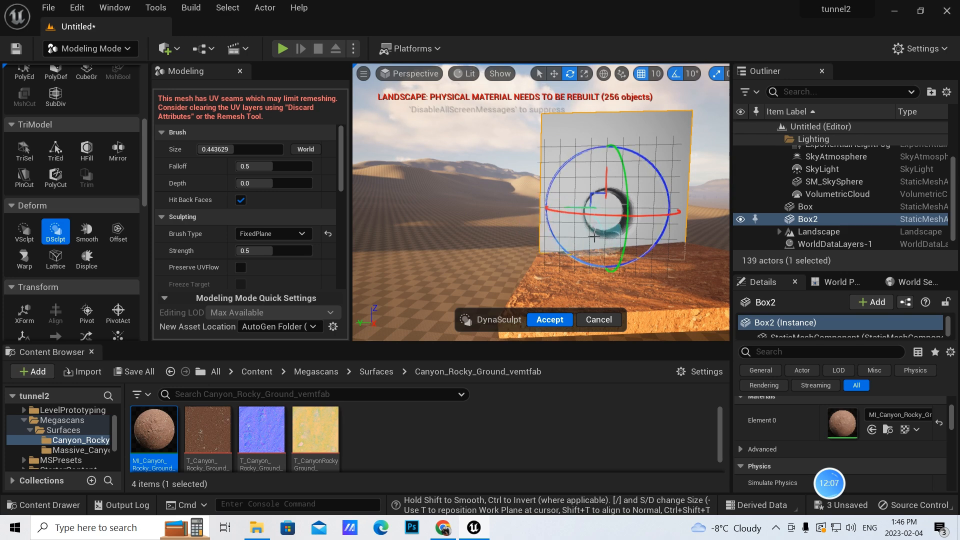
key(ctrl+z)
right_drag(614, 278, 631, 278)
scroll(613, 278, up, 2)
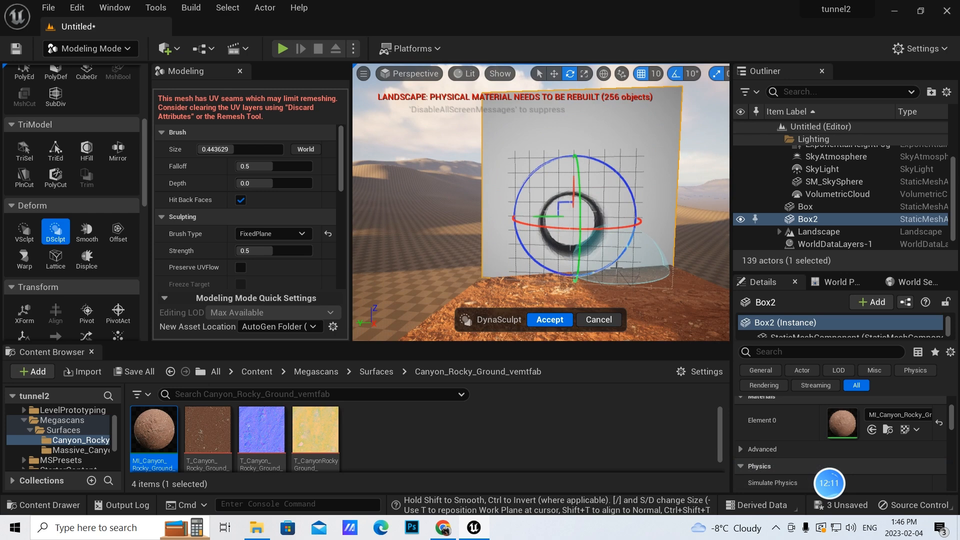
key(ctrl+z)
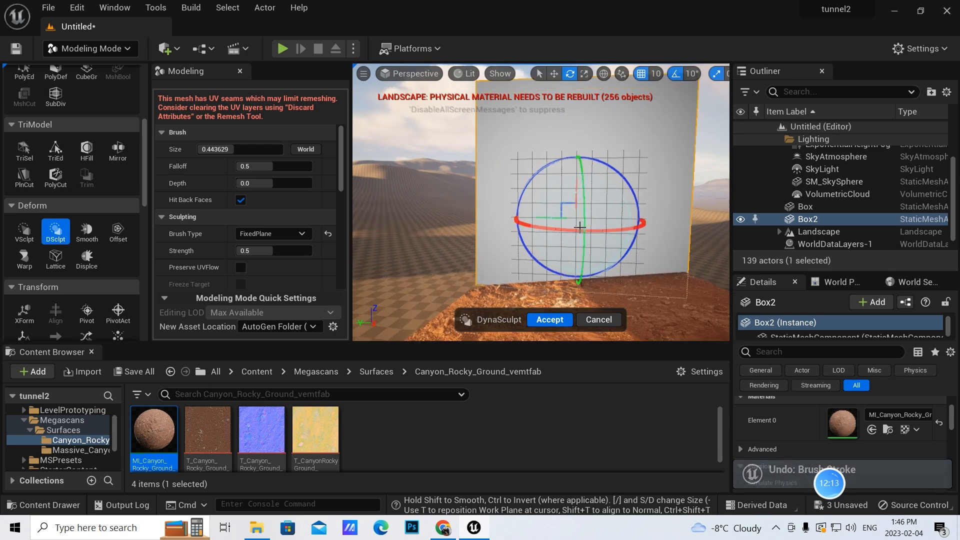
Step: Set the sculpt brush size to 0.43 and undo the small trial adjustment at the work plane on Box2
scroll(581, 227, up, 3)
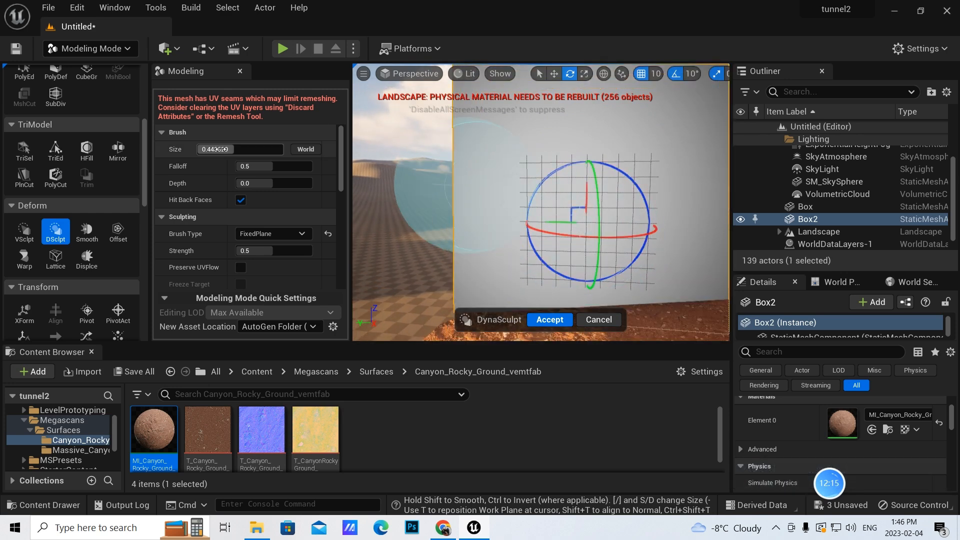
drag(215, 149, 225, 149)
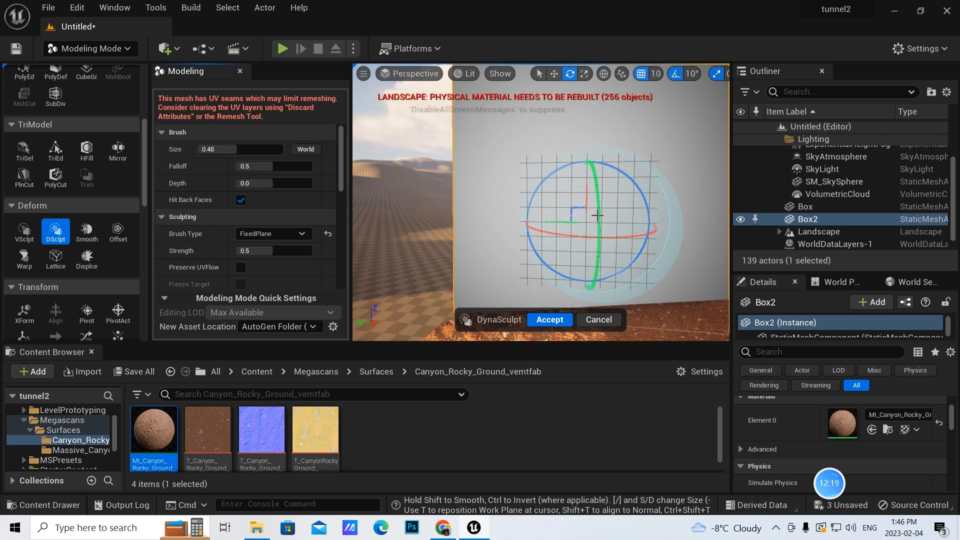
drag(253, 149, 249, 149)
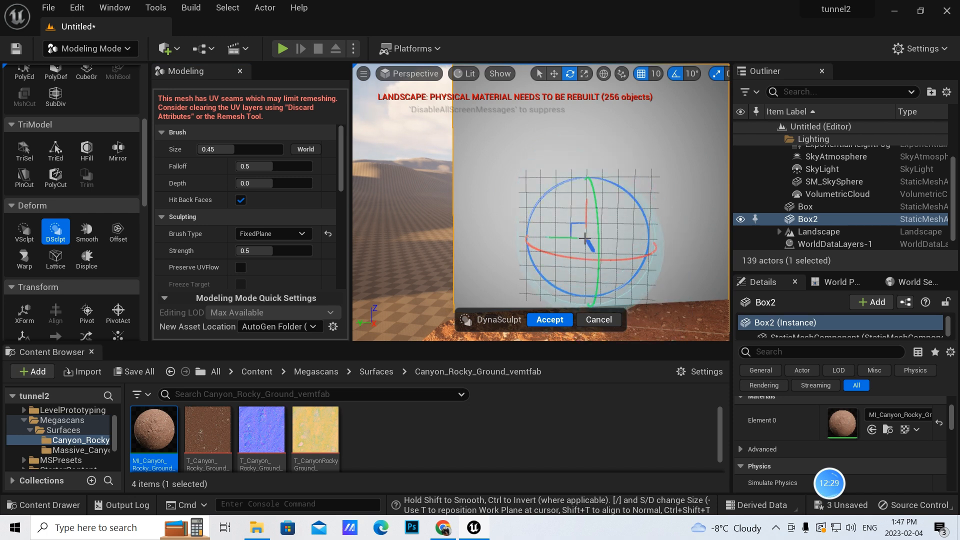
drag(220, 148, 218, 149)
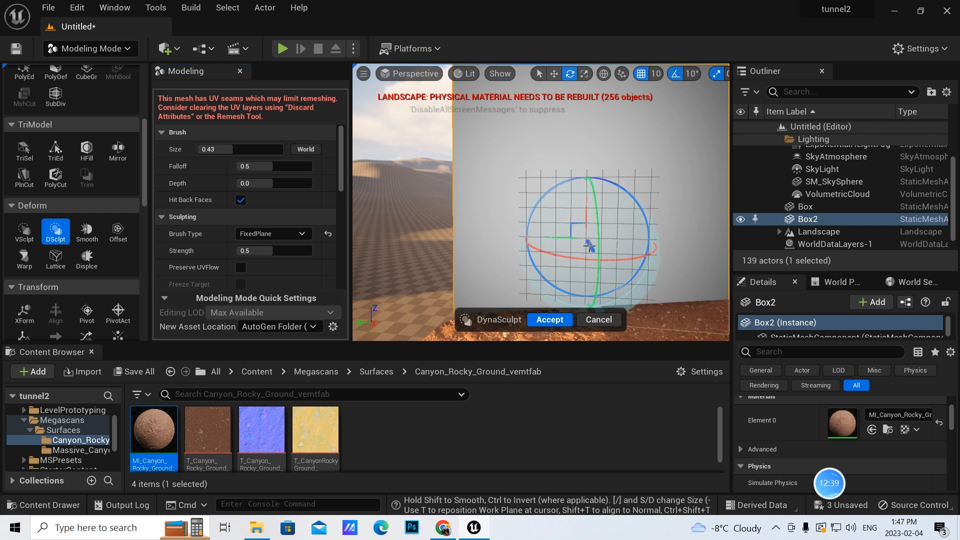
drag(590, 246, 587, 245)
key(ctrl+z)
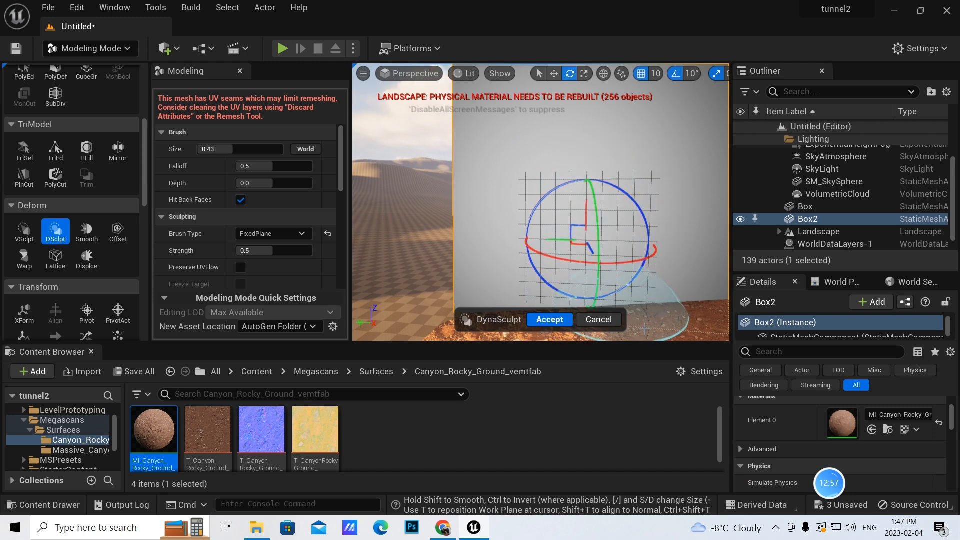
Step: Sculpt a wide round opening low in Box2's wall with the FixedPlane brush
mouse_move(588, 240)
right_down()
mouse_move(557, 245)
mouse_move(621, 236)
mouse_move(556, 228)
mouse_move(575, 230)
right_up()
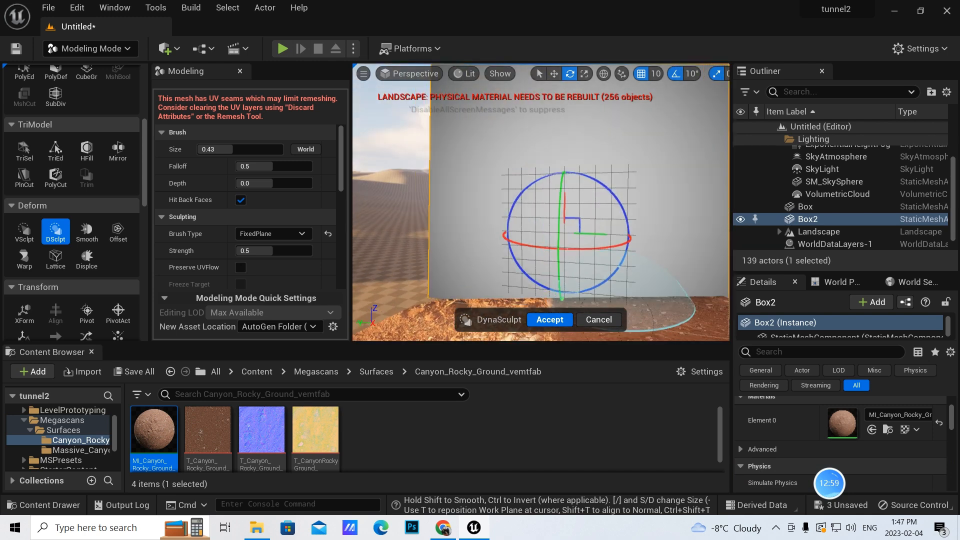
click(568, 237)
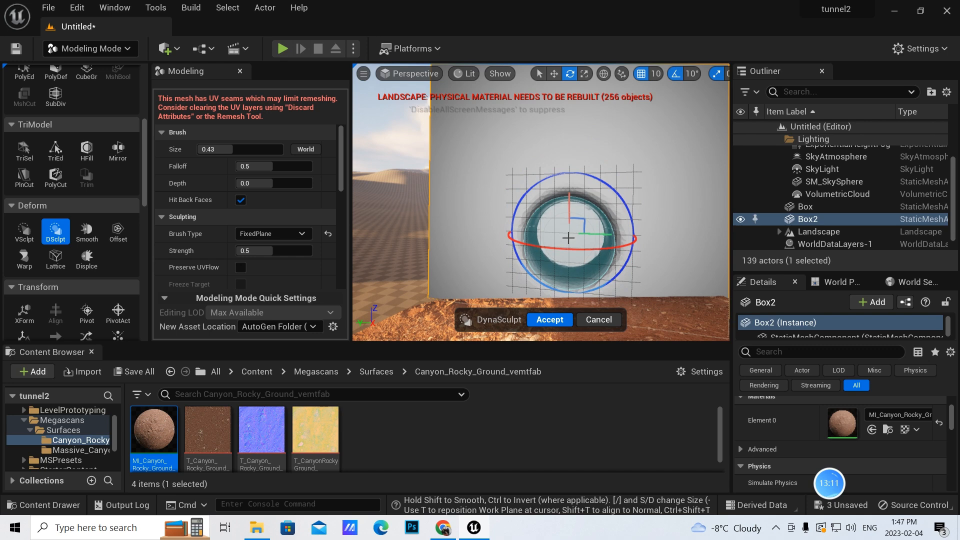
mouse_move(569, 236)
mouse_down()
mouse_move(566, 224)
mouse_move(579, 244)
mouse_move(577, 228)
mouse_move(579, 256)
mouse_up()
scroll(568, 233, up, 5)
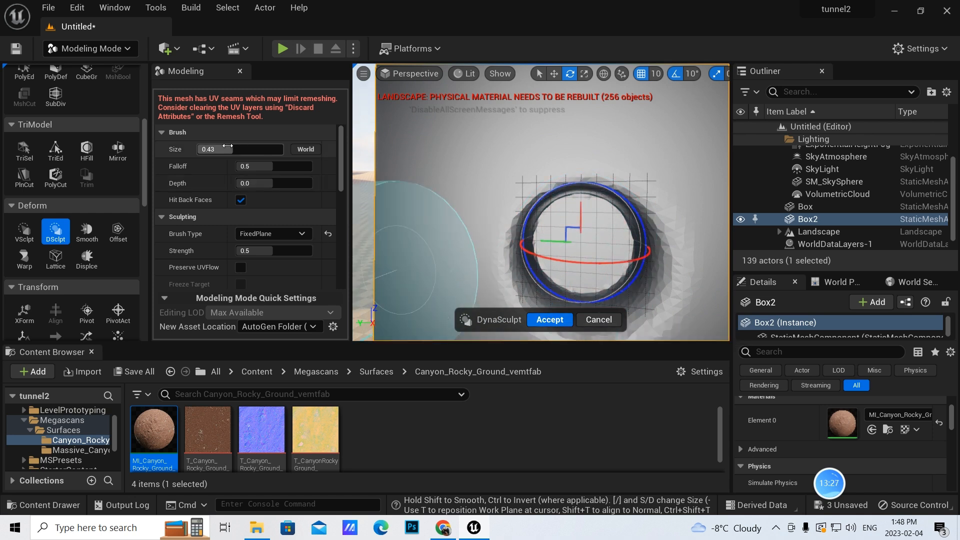
Step: Set the sculpt brush size to 0.33 and sculpt the inside of Box2's round opening with the FixedPlane brush
drag(228, 145, 217, 146)
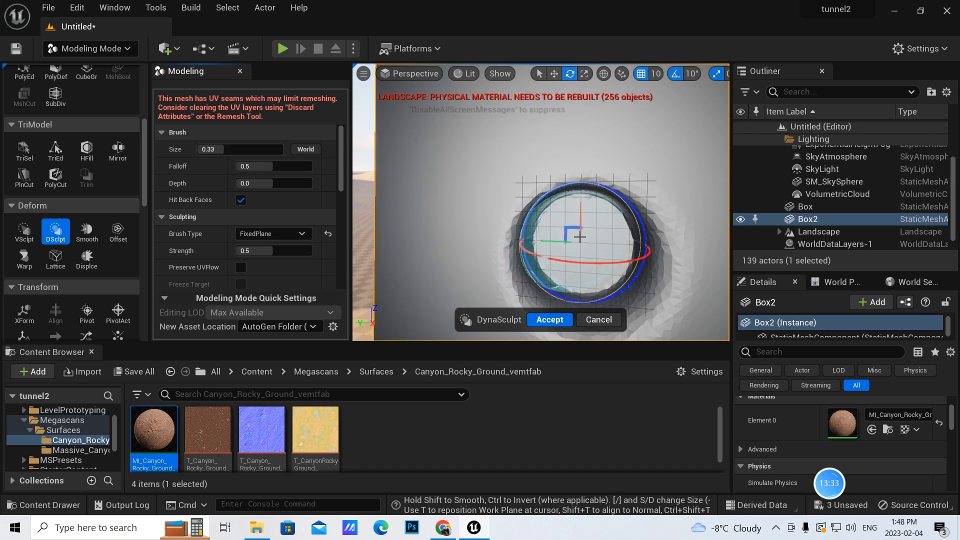
drag(579, 237, 575, 238)
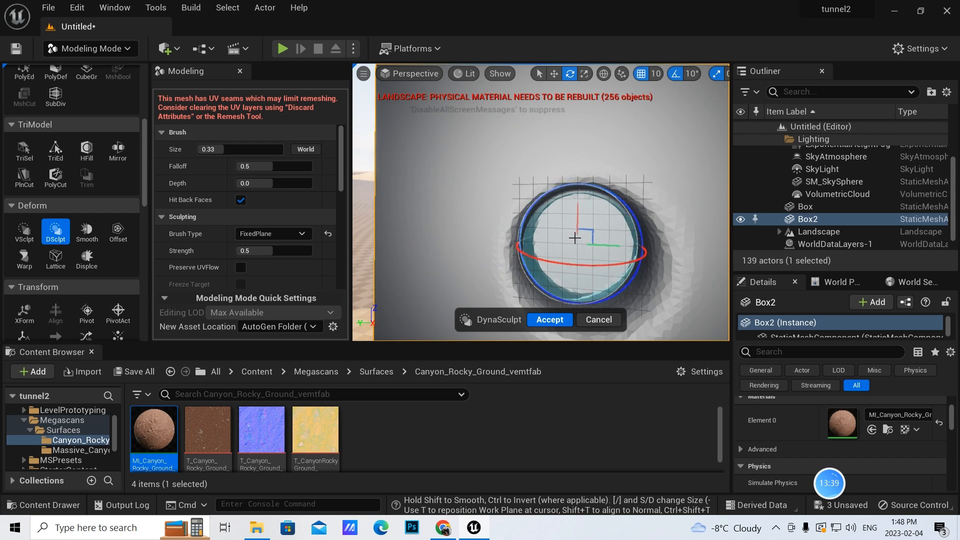
scroll(583, 245, up, 2)
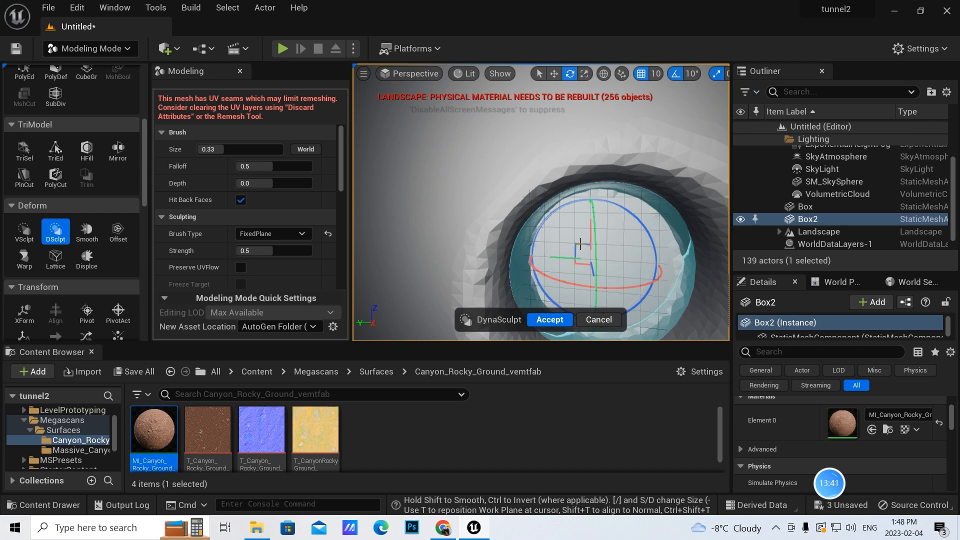
scroll(586, 249, down, 2)
right_drag(586, 248, 586, 248)
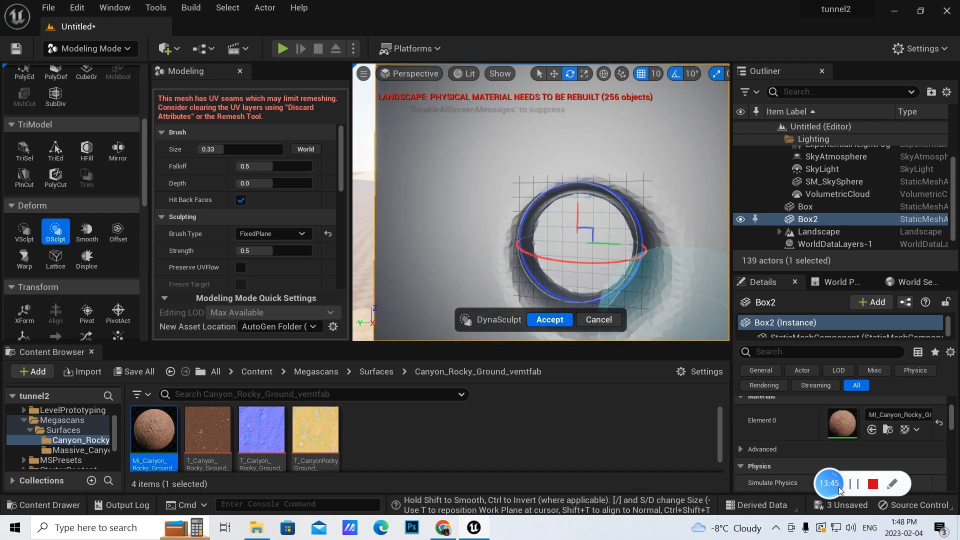
click(856, 484)
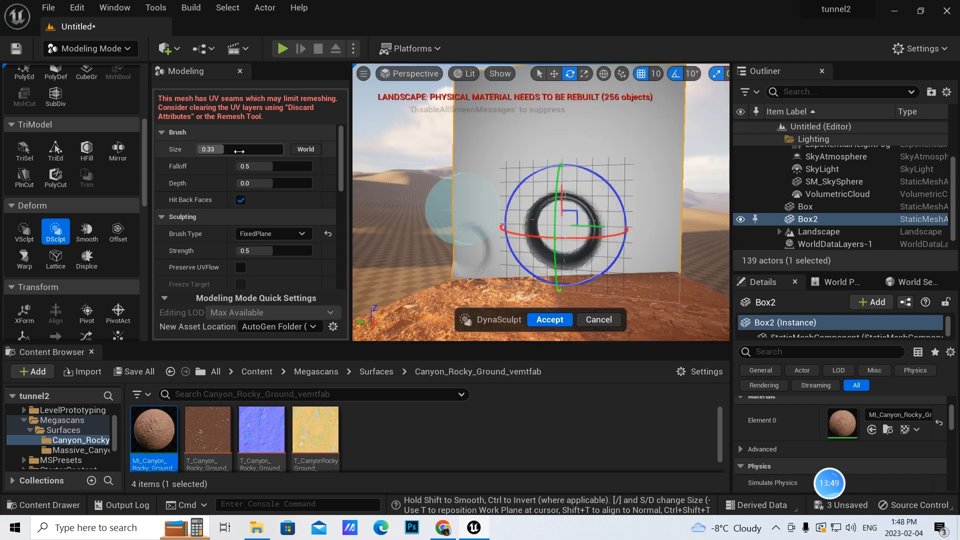
drag(562, 229, 564, 226)
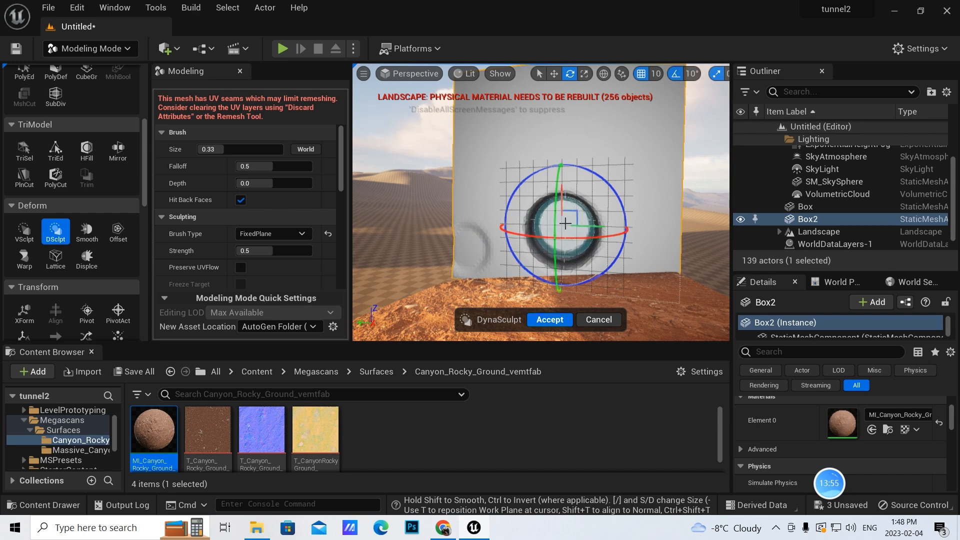
scroll(565, 226, up, 3)
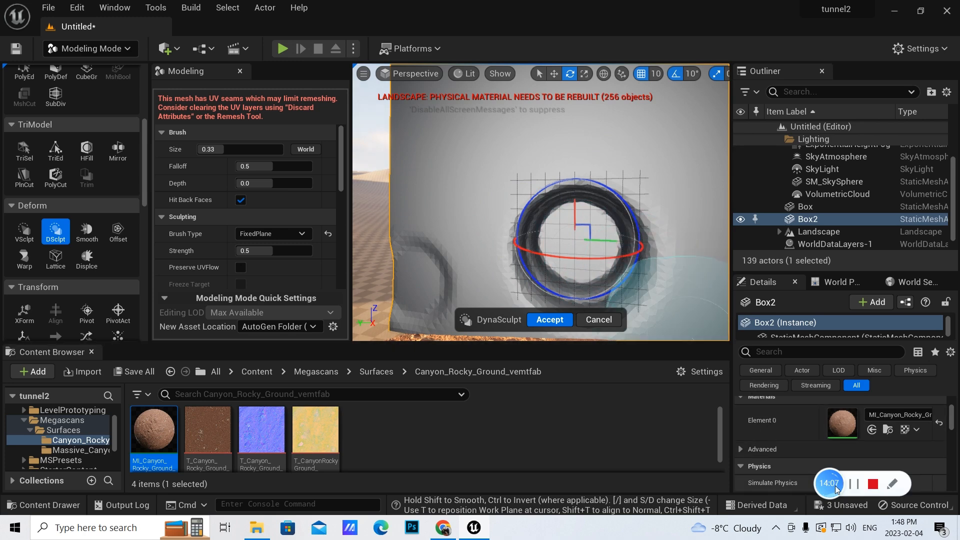
click(853, 485)
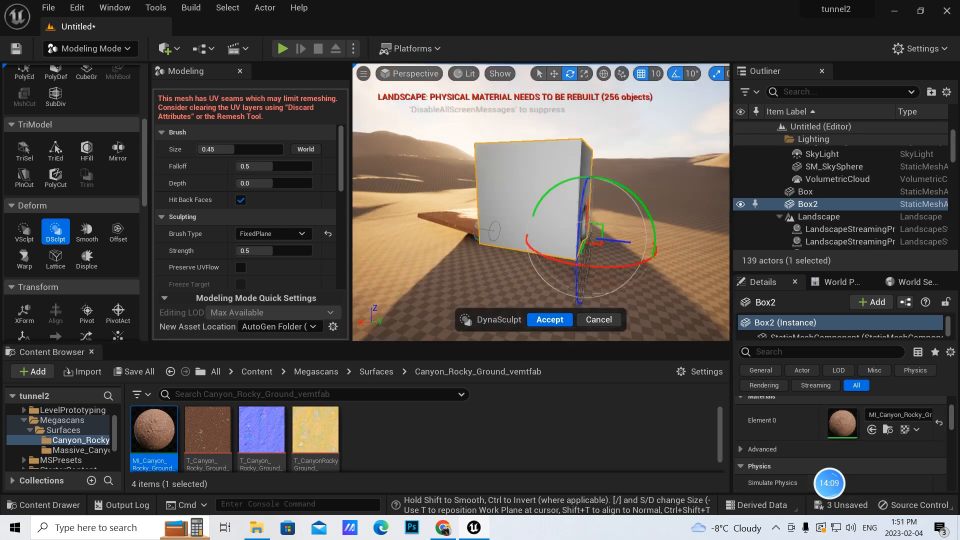
Step: Raise the work plane on Box2 and undo its accidental rotation to horizontal
mouse_move(494, 231)
alt+mouse_down()
mouse_move(408, 228)
mouse_move(538, 231)
mouse_move(497, 234)
alt+mouse_up()
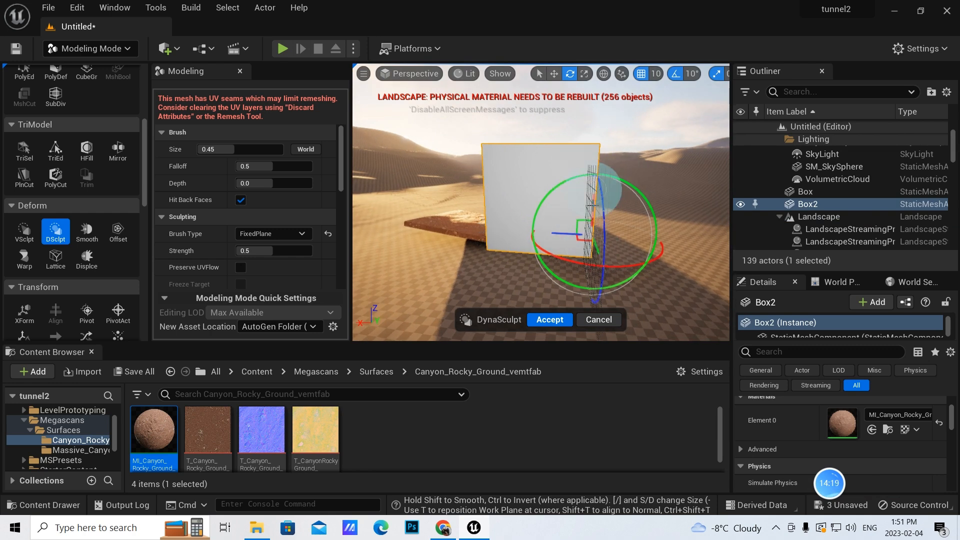
drag(594, 204, 630, 260)
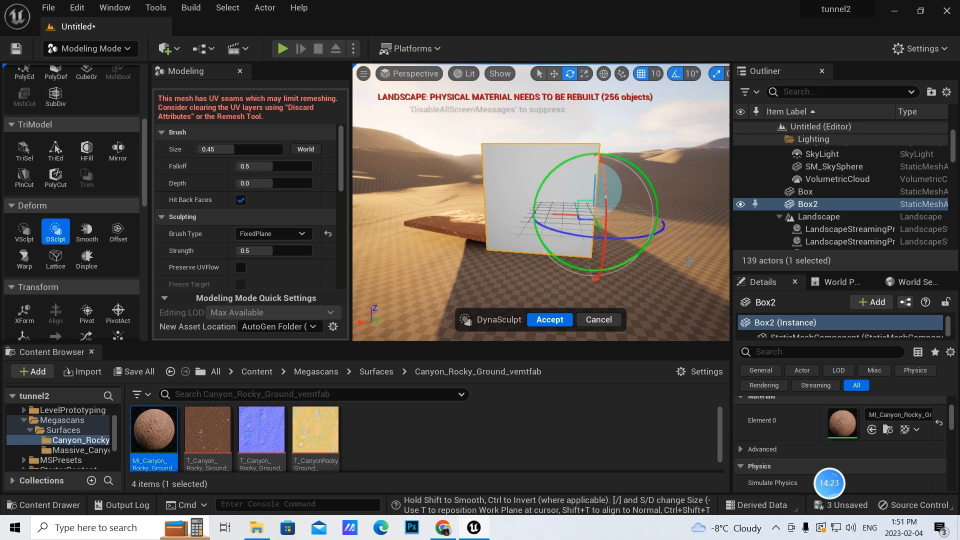
key(ctrl+z)
mouse_move(689, 285)
right_down()
mouse_move(646, 286)
mouse_move(679, 287)
right_up()
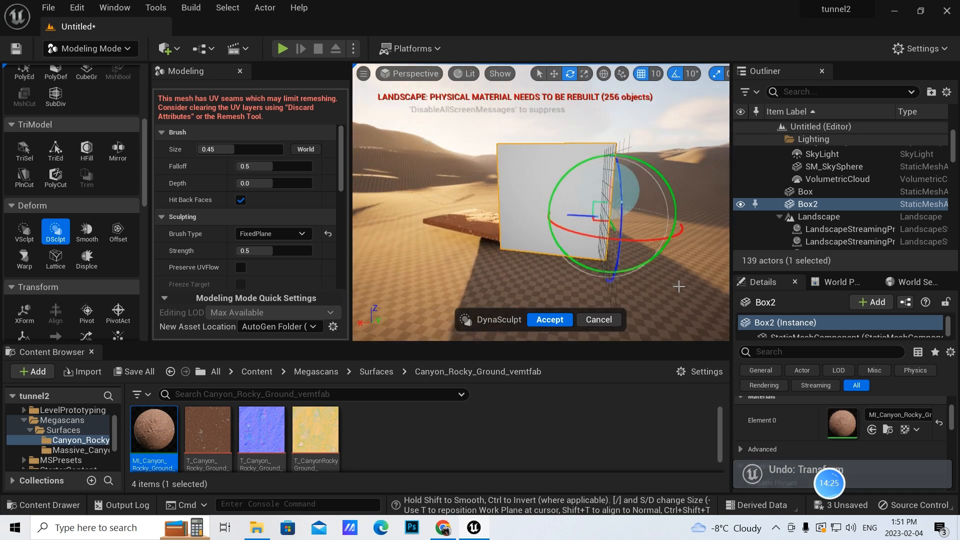
right_drag(701, 332, 700, 332)
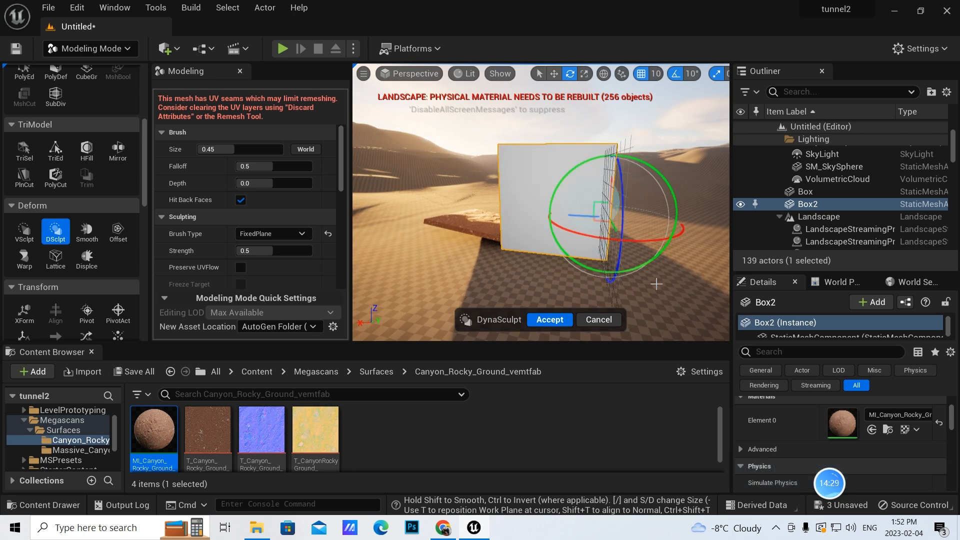
right_drag(595, 205, 607, 203)
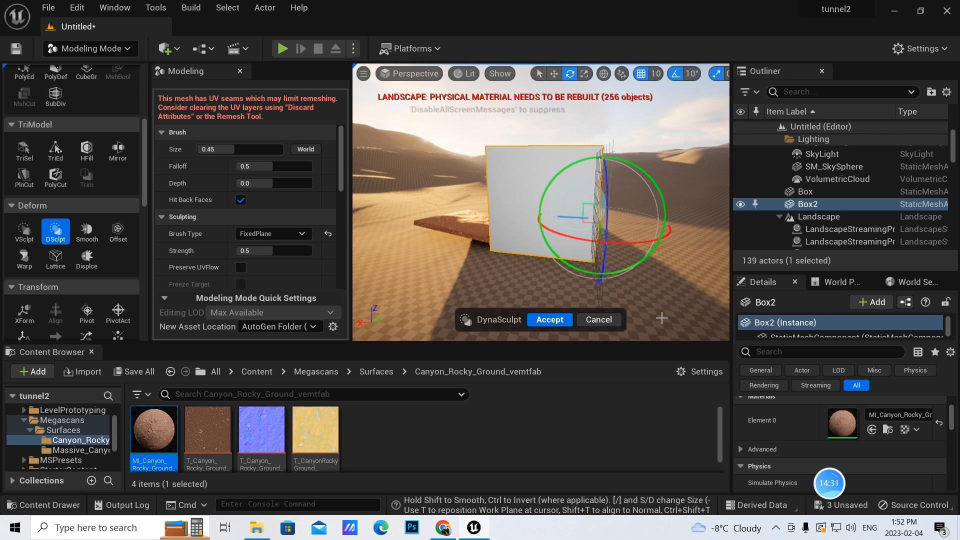
Step: Try shifting the upright work plane sideways across Box2's wall
alt+drag(662, 318, 526, 315)
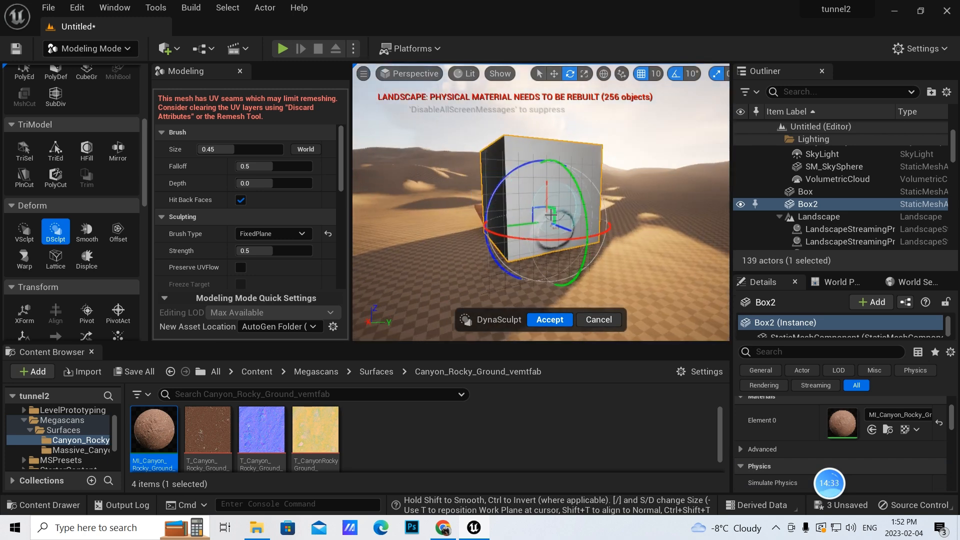
drag(519, 224, 542, 221)
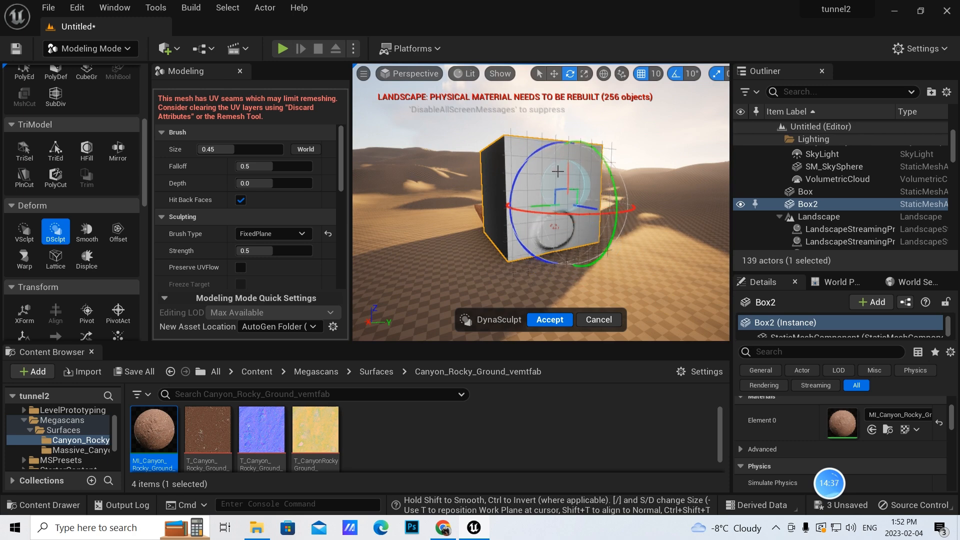
mouse_move(567, 241)
alt+mouse_down()
mouse_move(692, 244)
mouse_move(550, 237)
alt+mouse_up()
Step: Undo the recent work plane moves and the brush stroke that carved Box2's opening
key(ctrl+z)
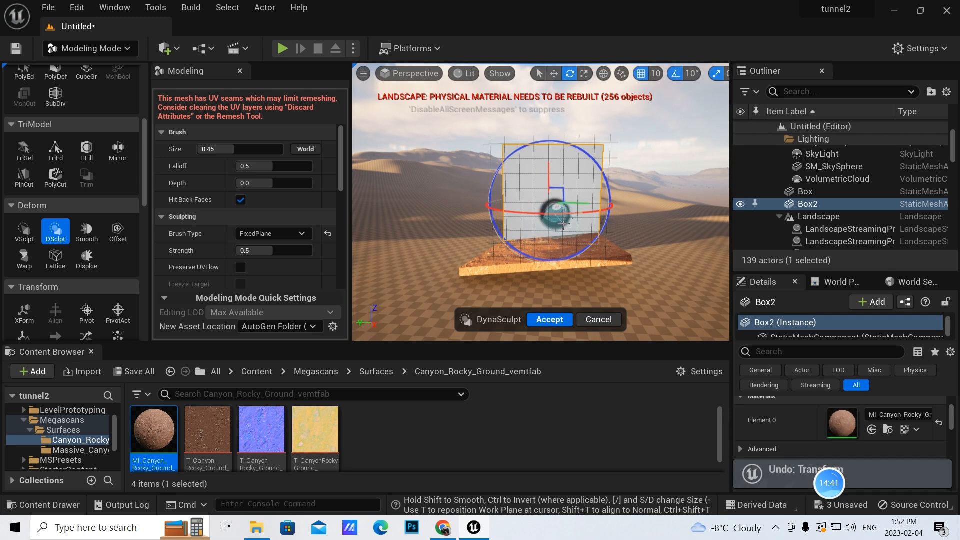
key(ctrl+z)
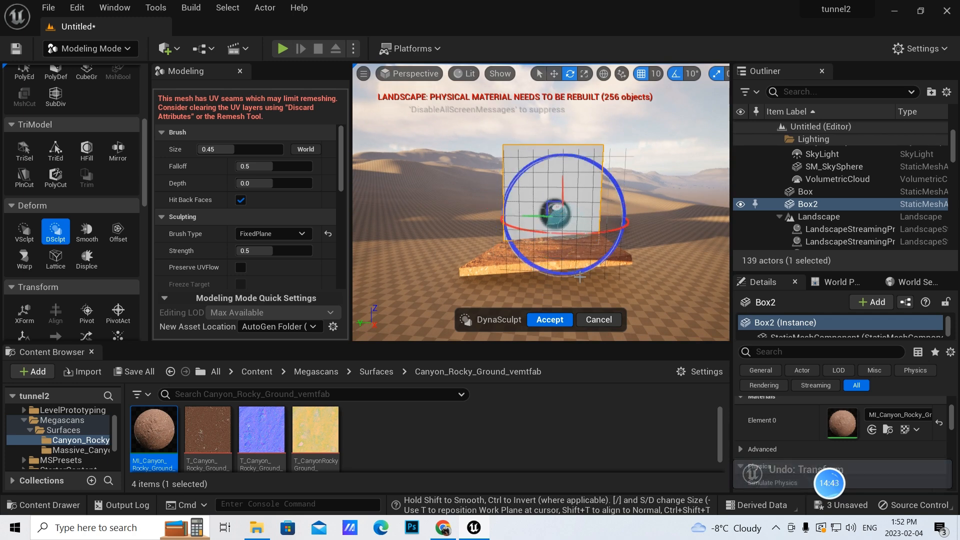
key(ctrl+z)
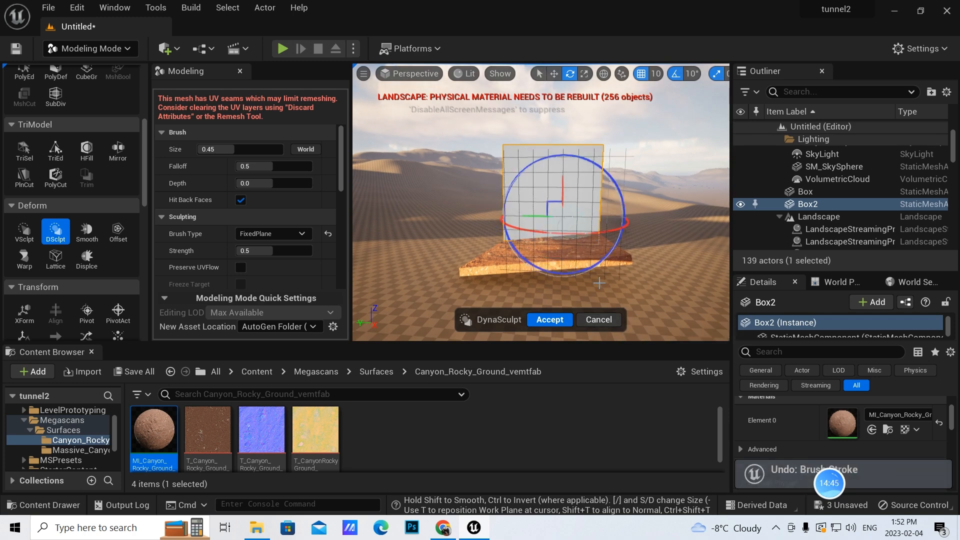
Step: Raise the upright work plane to about the middle of Box2's height
scroll(580, 235, up, 4)
alt+drag(663, 278, 490, 278)
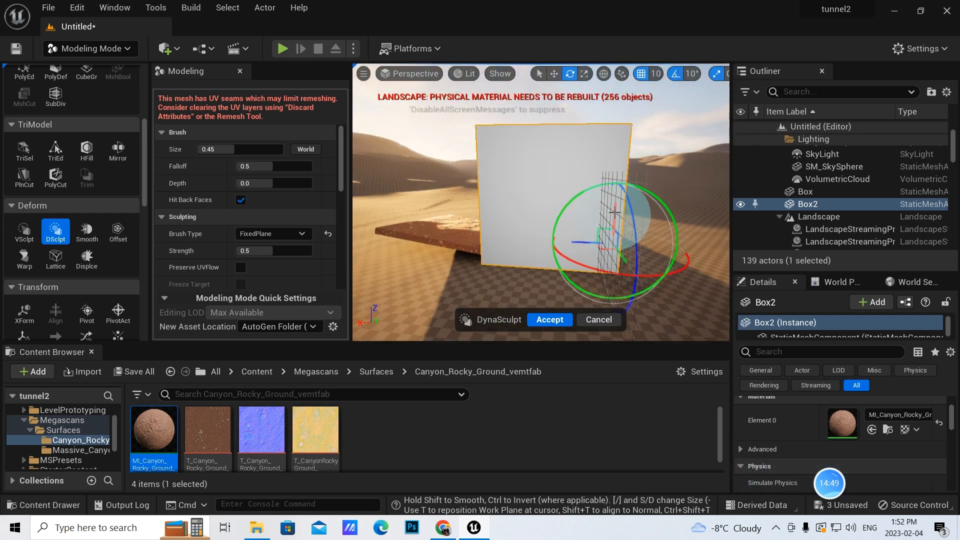
drag(615, 213, 617, 174)
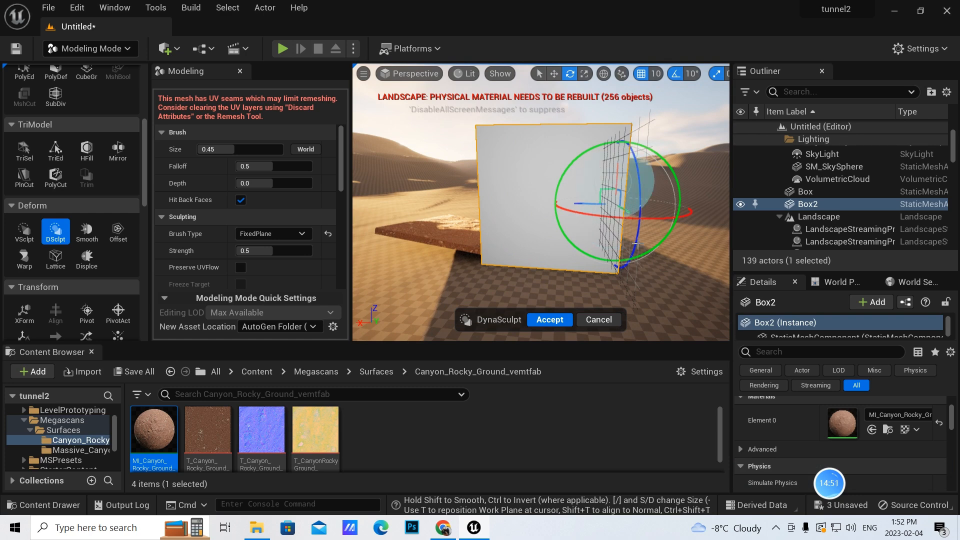
right_drag(644, 280, 666, 281)
scroll(644, 280, down, 1)
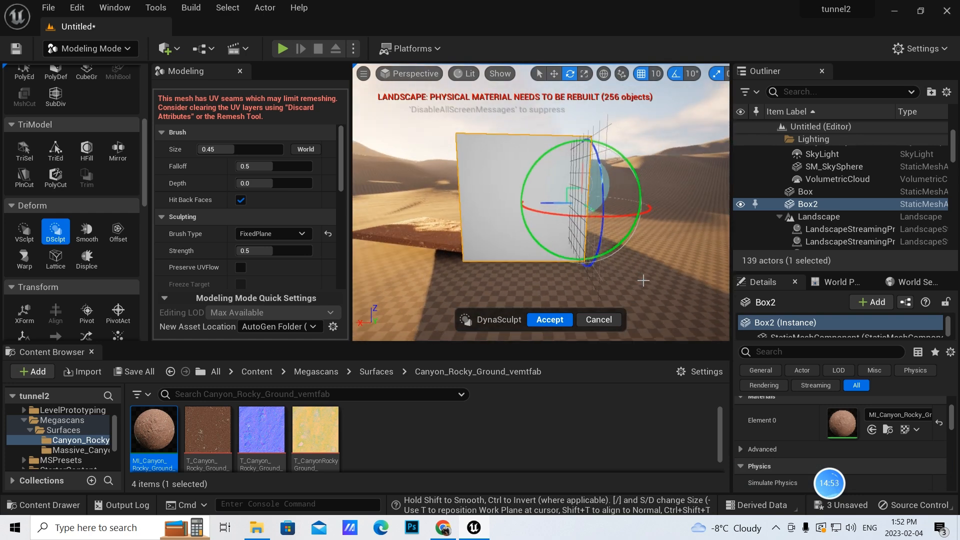
Step: Move the upright work plane sideways to centre it across the width of Box2's wall
alt+drag(644, 280, 558, 281)
drag(542, 209, 603, 221)
scroll(529, 227, up, 4)
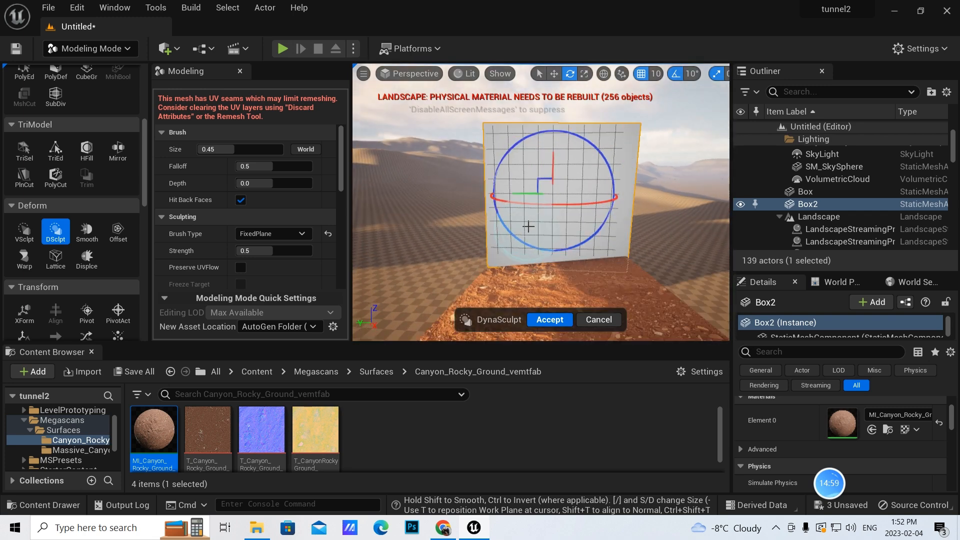
scroll(528, 227, up, 3)
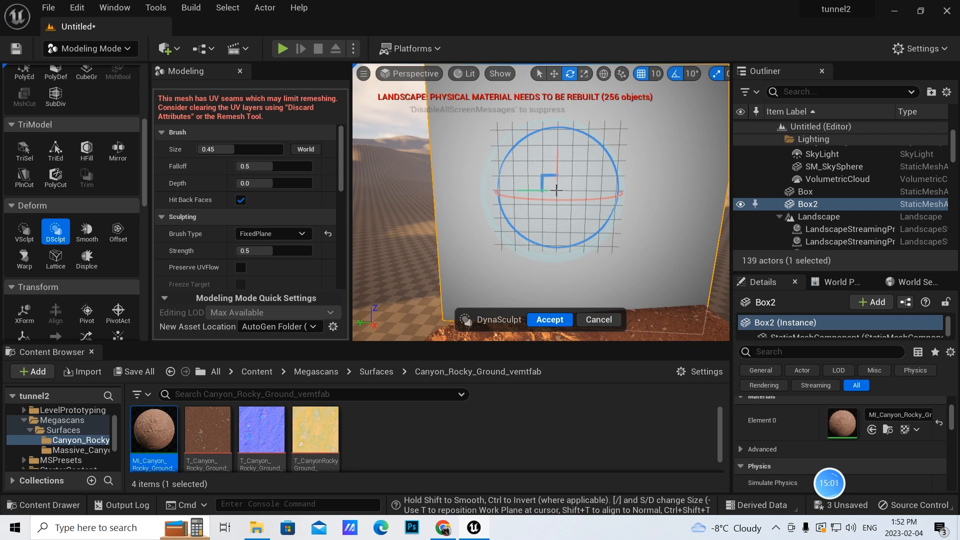
scroll(558, 200, down, 2)
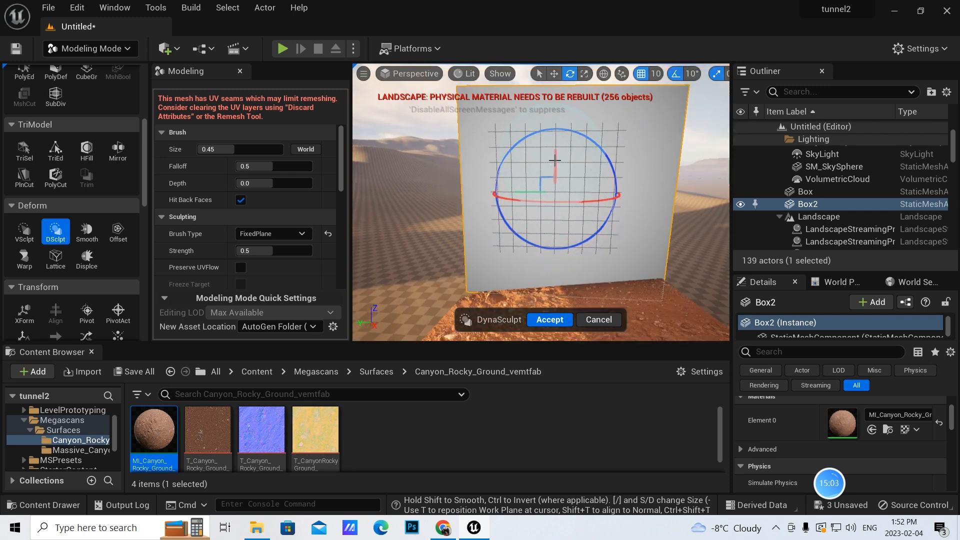
Step: Try lowering the upright work plane on Box2's wall and raise it back to about mid-height
drag(555, 160, 554, 230)
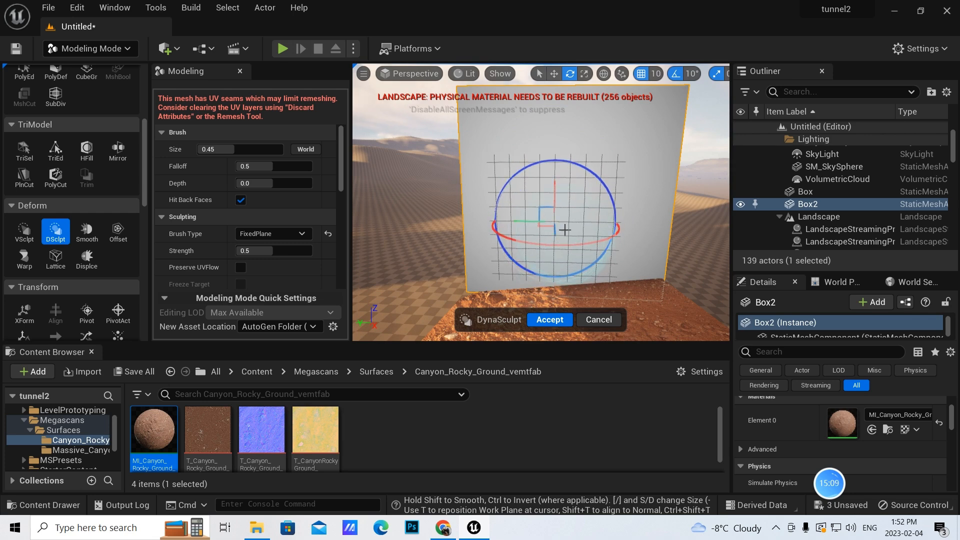
key(ctrl+x)
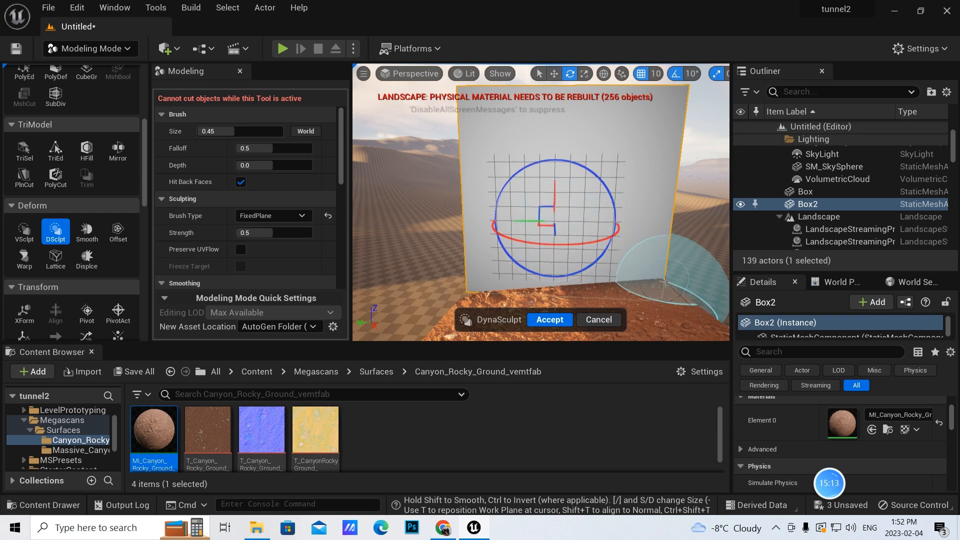
alt+drag(664, 280, 505, 276)
mouse_move(718, 250)
alt+mouse_down()
mouse_move(673, 251)
mouse_move(630, 268)
alt+mouse_up()
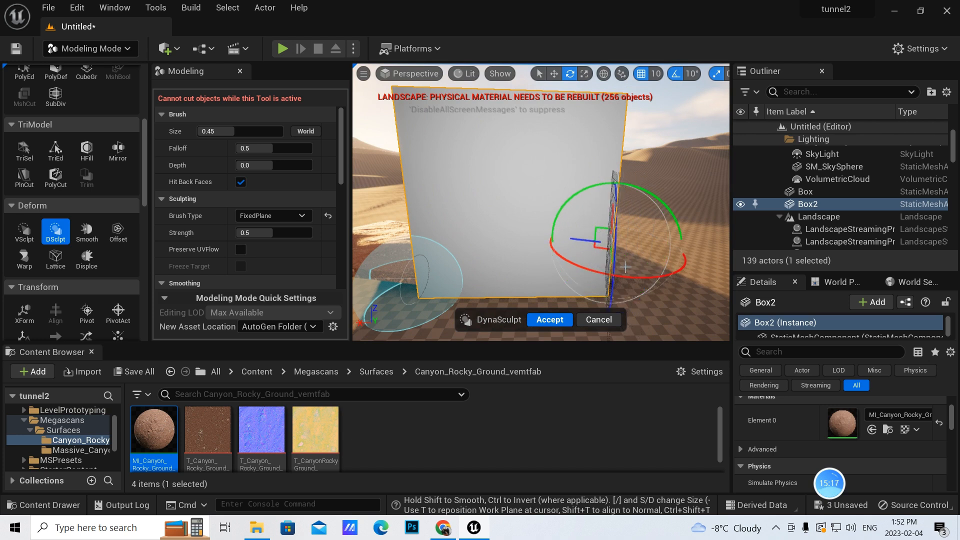
mouse_move(613, 215)
mouse_down()
mouse_move(600, 176)
mouse_move(587, 197)
mouse_up()
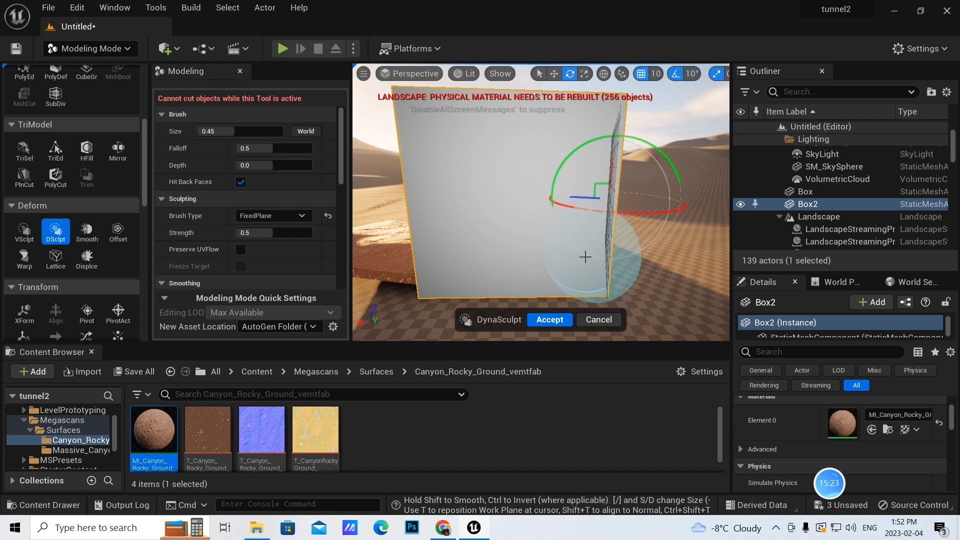
alt+drag(573, 264, 665, 261)
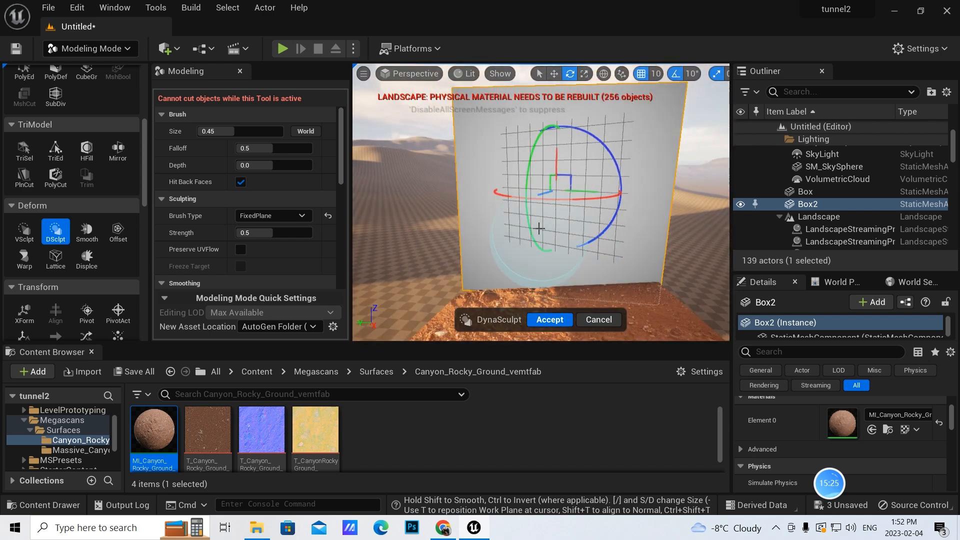
Step: Turn the upright work plane parallel to Box2's front face and try shifting it slightly toward that face
mouse_move(561, 259)
alt+mouse_down()
mouse_move(430, 256)
mouse_move(555, 300)
mouse_move(535, 145)
mouse_move(504, 132)
mouse_move(502, 145)
alt+mouse_up()
key(ctrl+z)
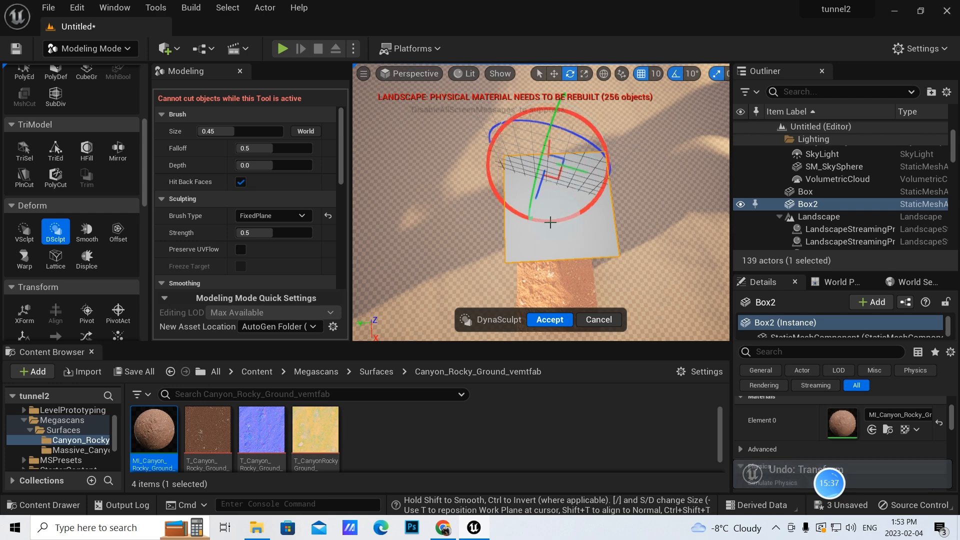
drag(550, 221, 559, 220)
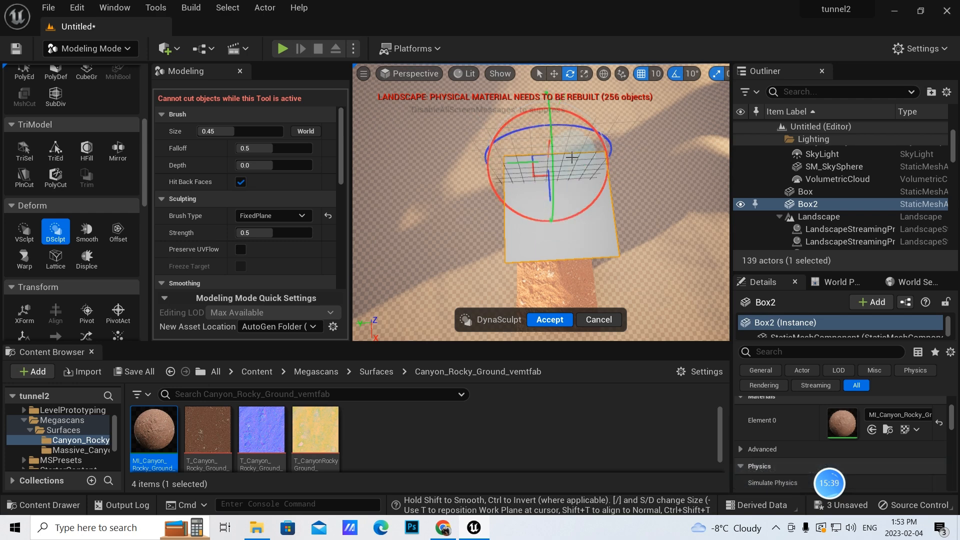
drag(550, 183, 550, 192)
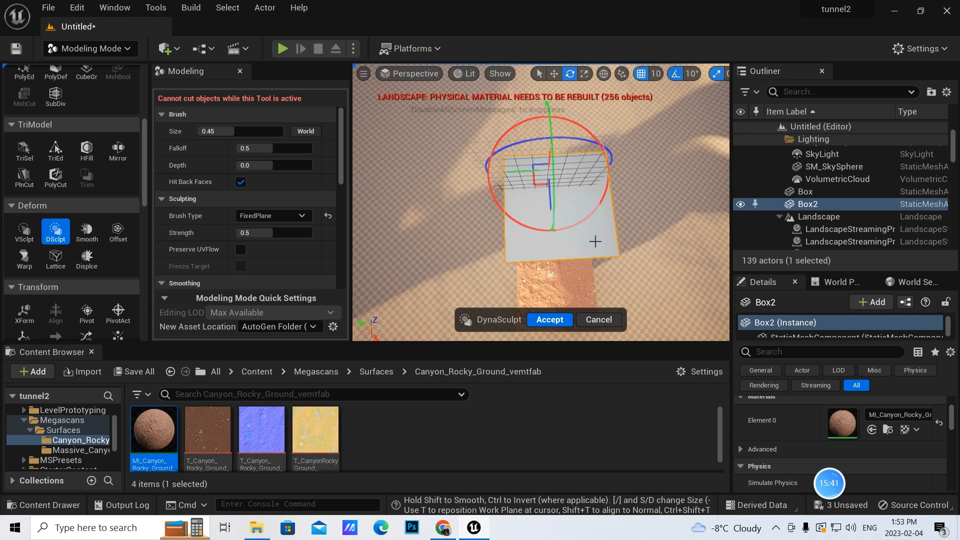
mouse_move(602, 251)
mouse_down()
mouse_move(590, 234)
mouse_move(607, 210)
mouse_move(598, 163)
mouse_up()
key(ctrl+z)
Step: Try carving a hole into Box2's wall below the work plane's centre with the FixedPlane brush, and undo the brush stroke
scroll(554, 231, up, 4)
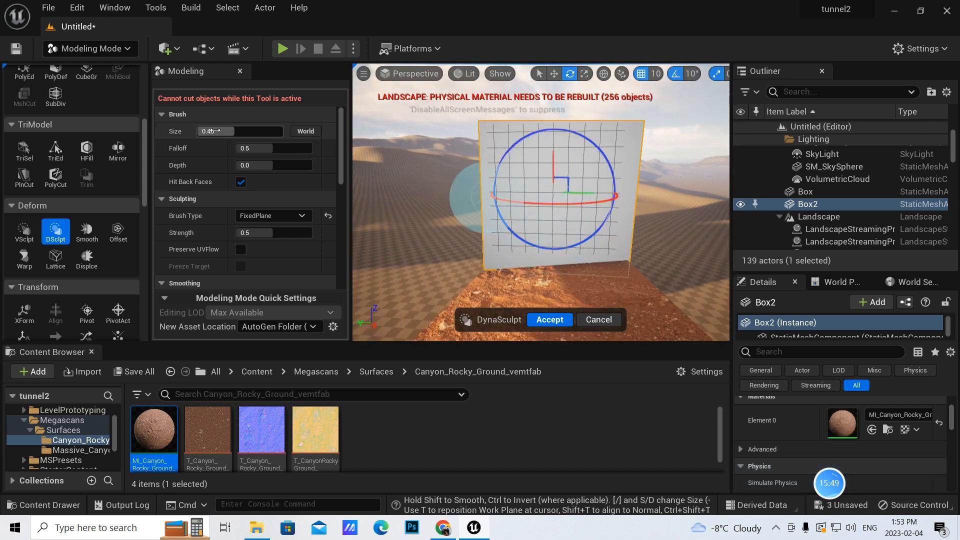
scroll(540, 233, up, 2)
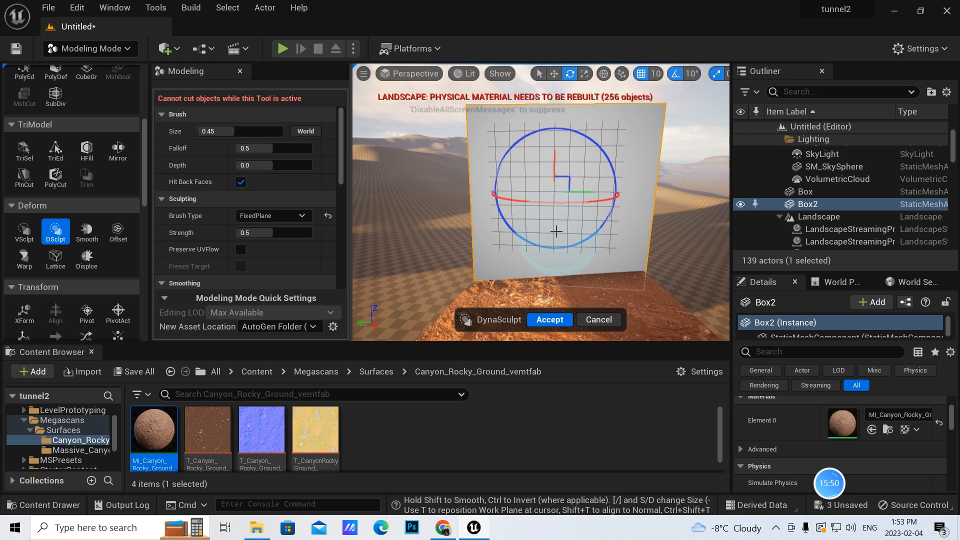
click(551, 228)
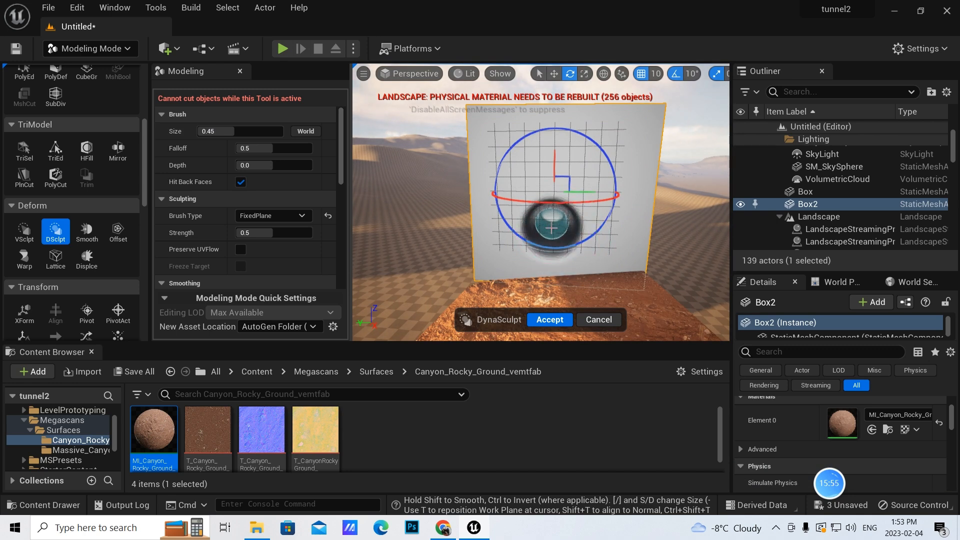
drag(559, 240, 558, 239)
key(ctrl+z)
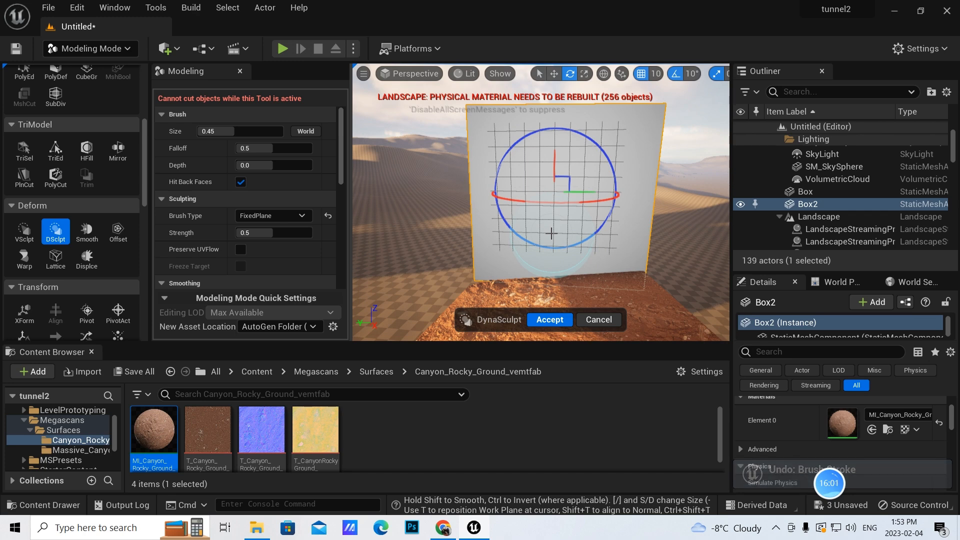
Step: Carve a round opening into the lower middle of Box2's wall, undoing the brushwork that stretches it out of shape
click(552, 233)
drag(551, 233, 551, 232)
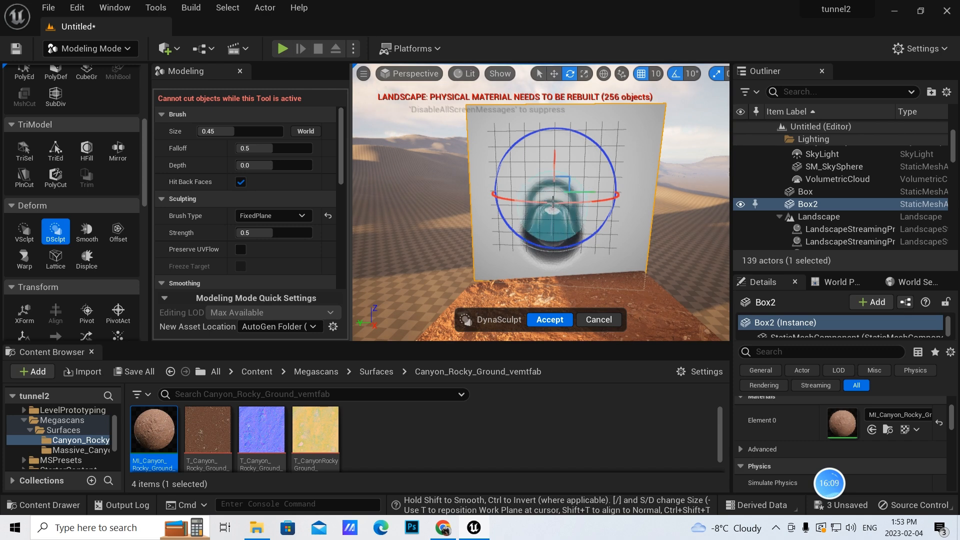
drag(551, 200, 579, 231)
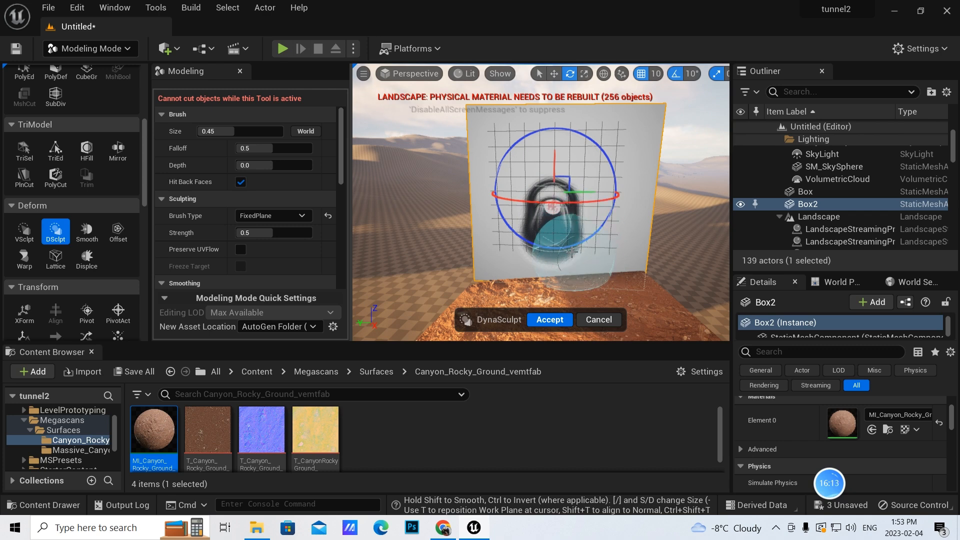
key(ctrl+z)
right_drag(569, 247, 551, 247)
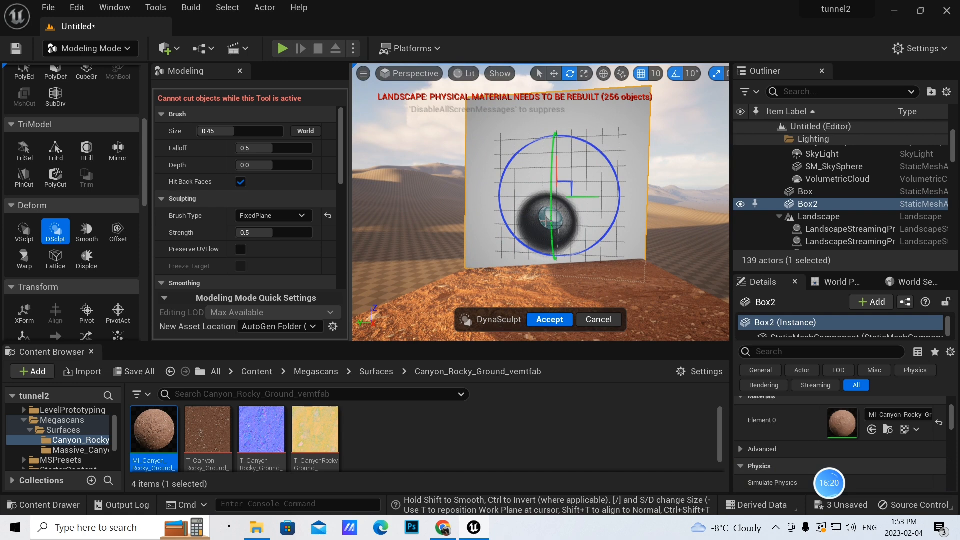
Step: Sculpt further inside the round opening in Box2's wall and accept the DynaSculpt result
scroll(547, 216, up, 4)
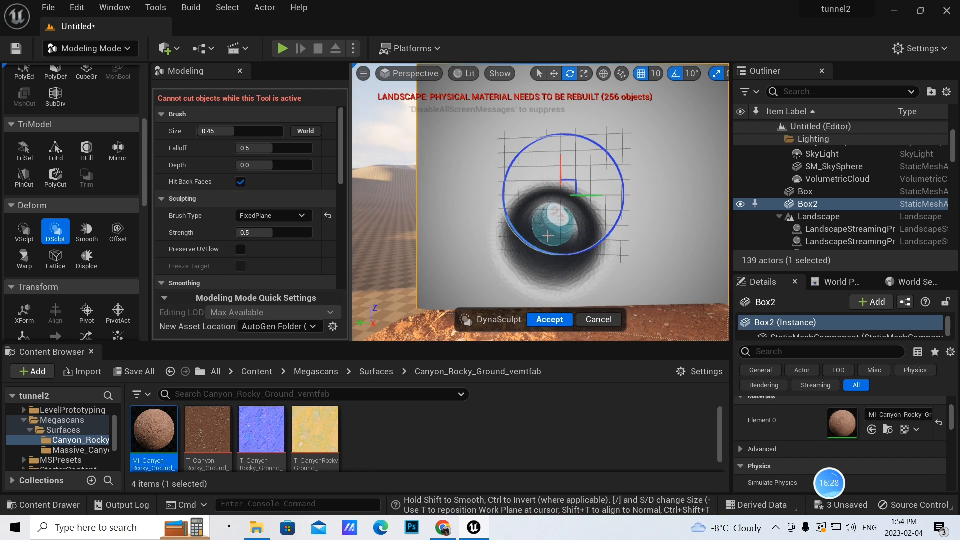
scroll(548, 236, down, 5)
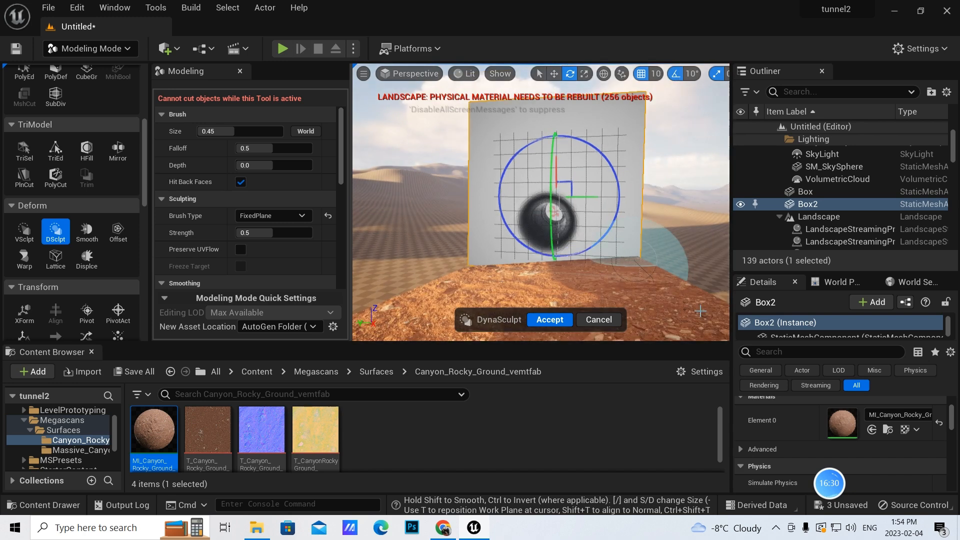
alt+drag(701, 311, 320, 296)
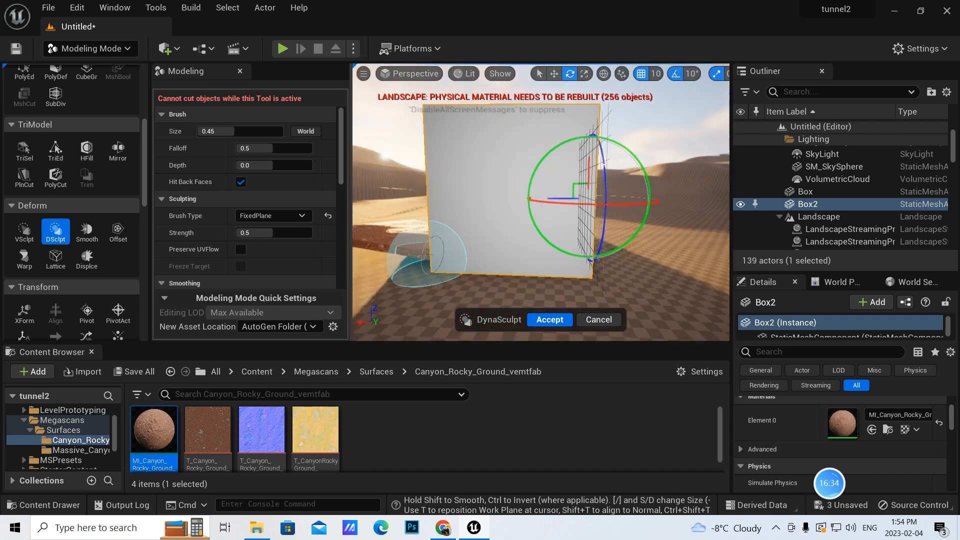
alt+drag(566, 237, 465, 234)
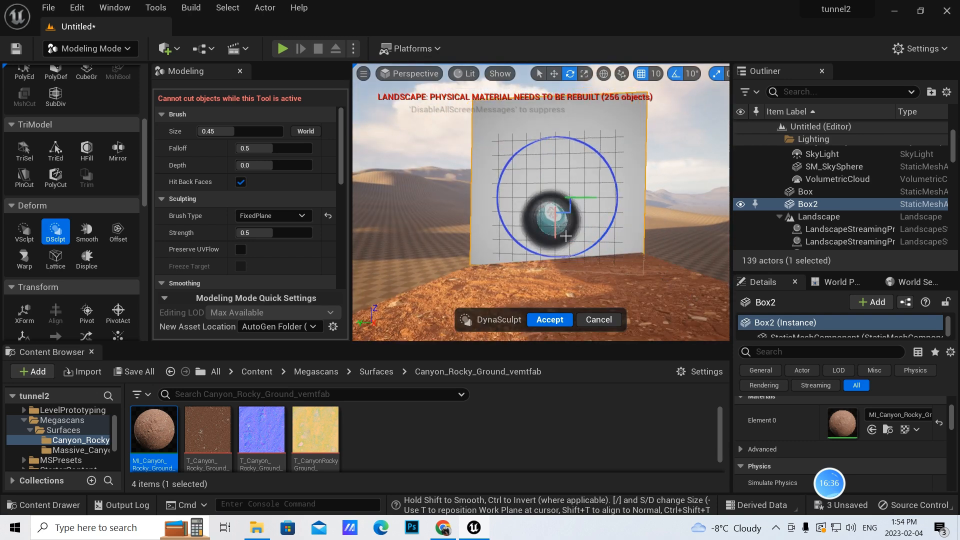
scroll(565, 236, up, 8)
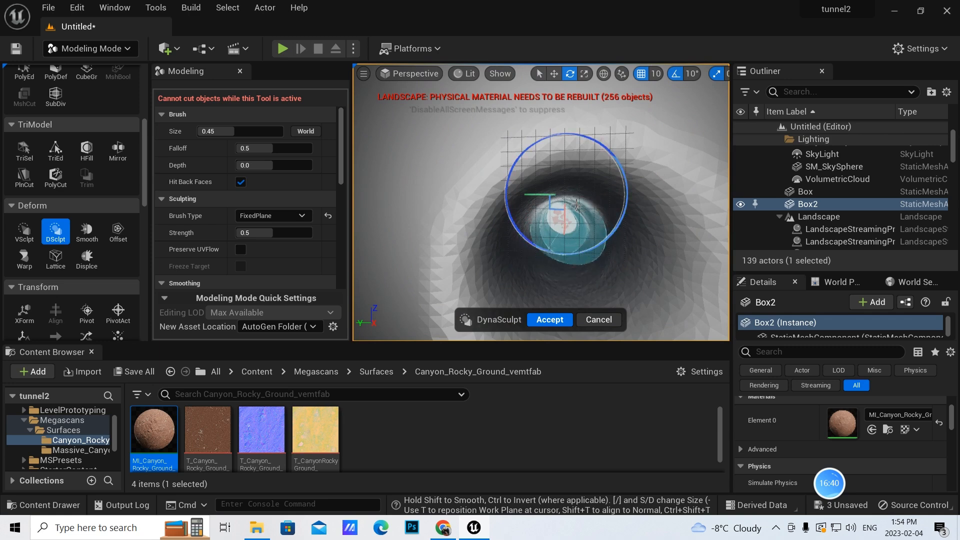
mouse_move(549, 206)
mouse_down()
mouse_move(537, 216)
mouse_move(533, 207)
mouse_up()
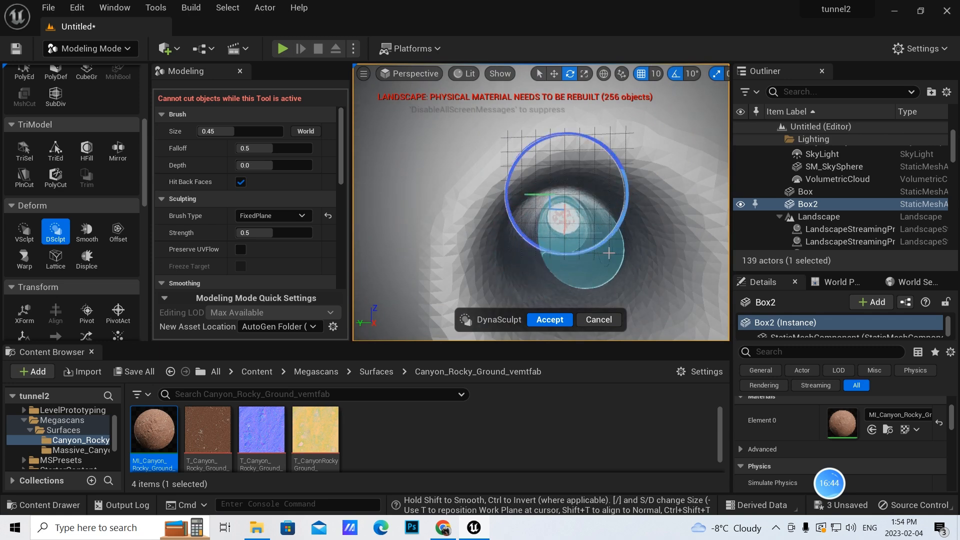
scroll(637, 290, down, 6)
mouse_move(637, 295)
alt+mouse_down()
mouse_move(480, 233)
mouse_move(658, 287)
mouse_move(650, 250)
mouse_move(628, 282)
mouse_move(628, 262)
mouse_move(622, 268)
mouse_move(556, 208)
alt+mouse_up()
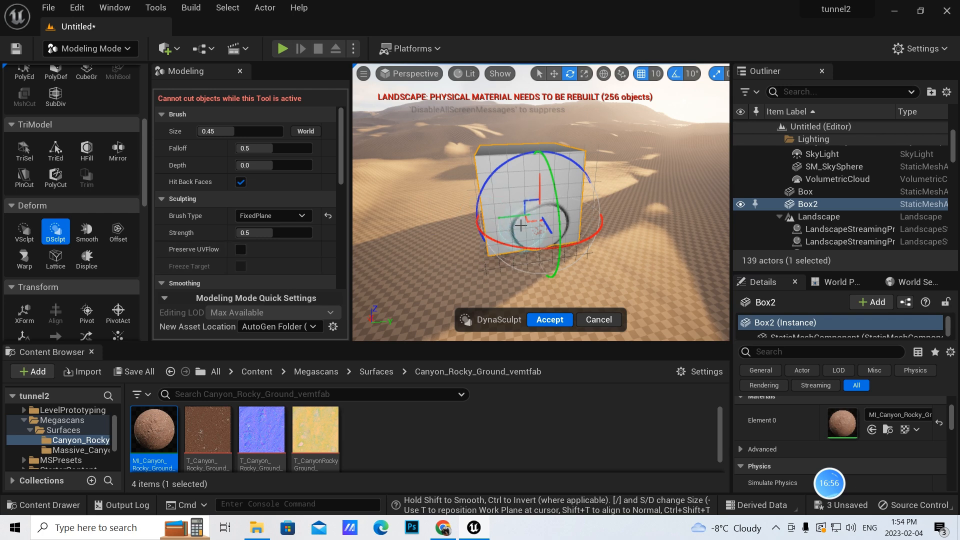
click(550, 319)
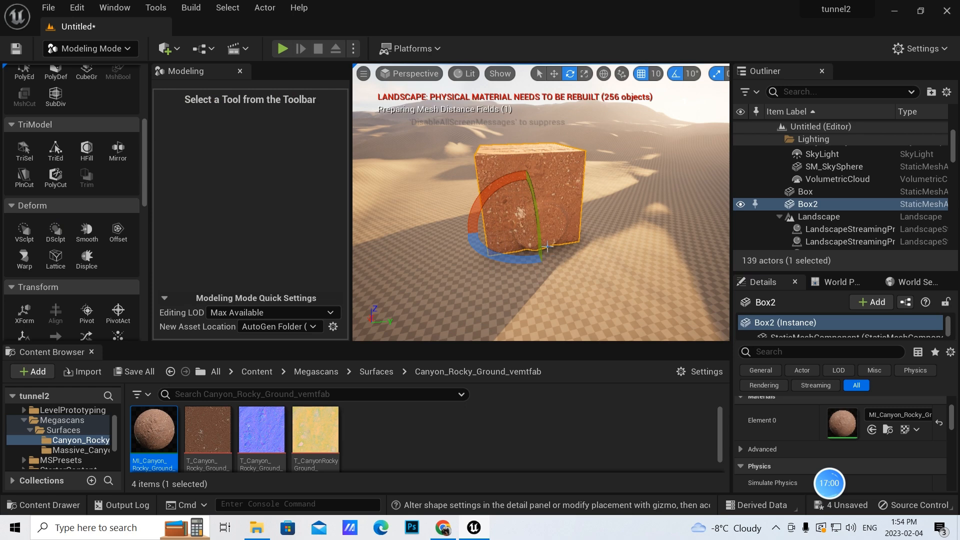
Step: Start a Plane Cut on Box2 and raise the cutting plane to the level of the box's top face
alt+drag(562, 269, 555, 221)
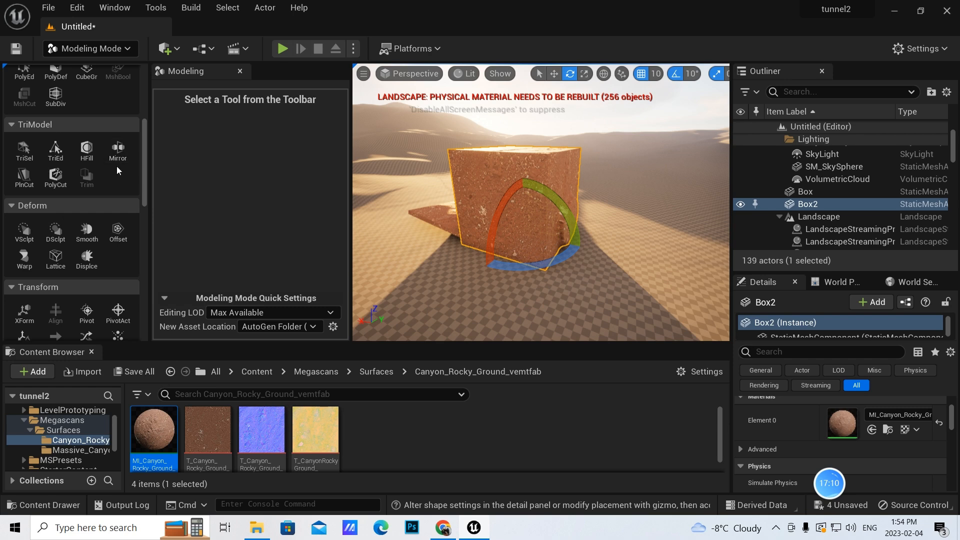
click(24, 177)
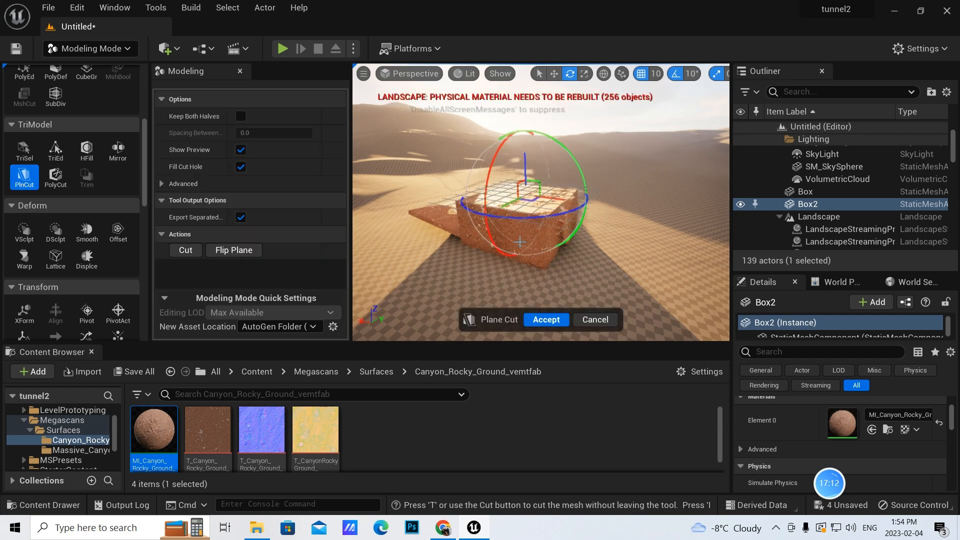
scroll(594, 247, up, 5)
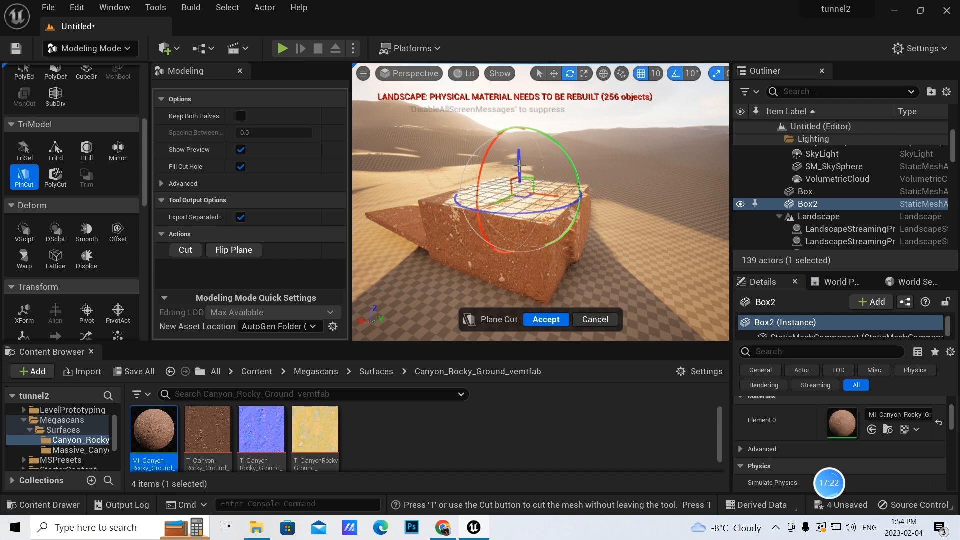
drag(518, 163, 509, 107)
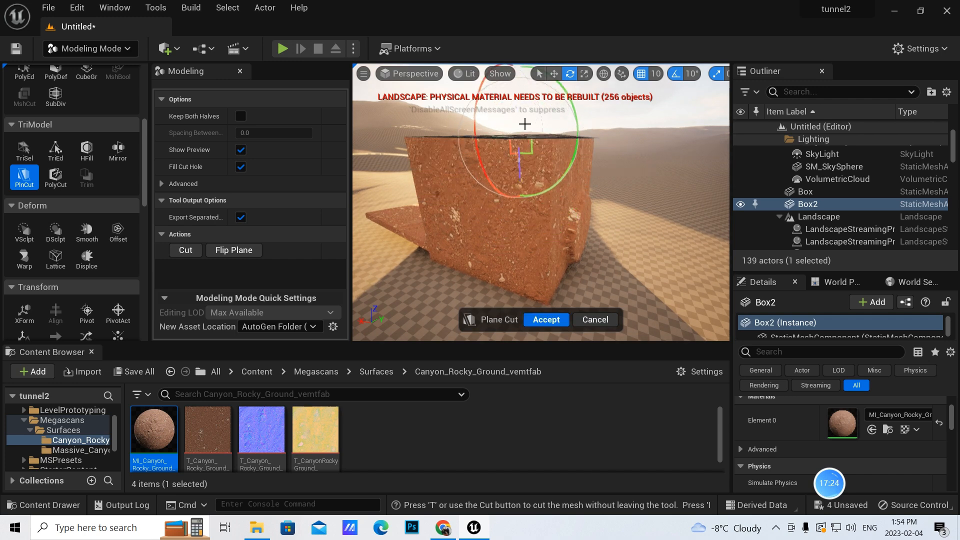
scroll(536, 162, down, 3)
scroll(539, 165, down, 1)
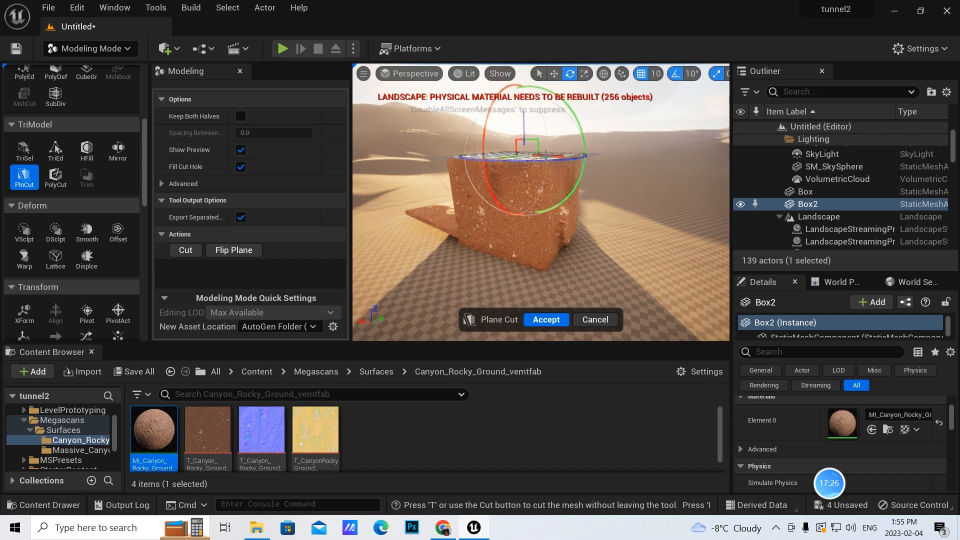
Step: Move the horizontal cutting plane sideways until it sits well clear of Box2
drag(543, 156, 697, 177)
scroll(705, 221, down, 3)
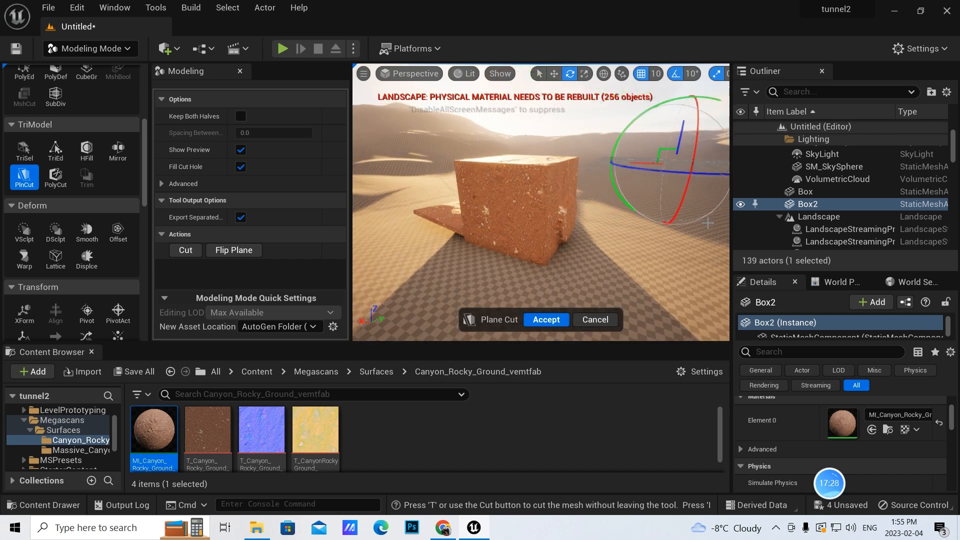
scroll(706, 224, down, 1)
right_drag(625, 256, 626, 260)
mouse_move(620, 244)
alt+mouse_down()
mouse_move(667, 243)
mouse_move(627, 246)
alt+mouse_up()
right_drag(663, 253, 663, 252)
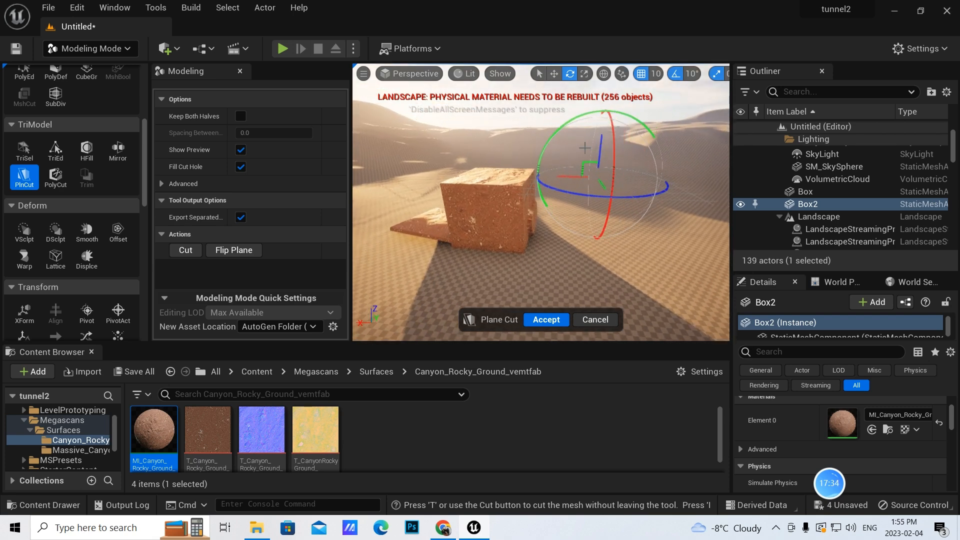
drag(596, 239, 659, 246)
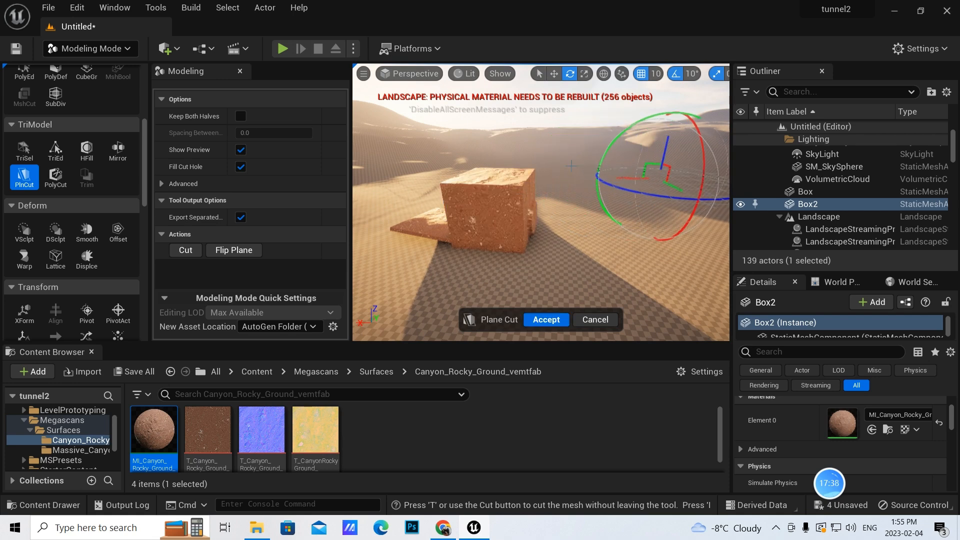
scroll(690, 270, down, 1)
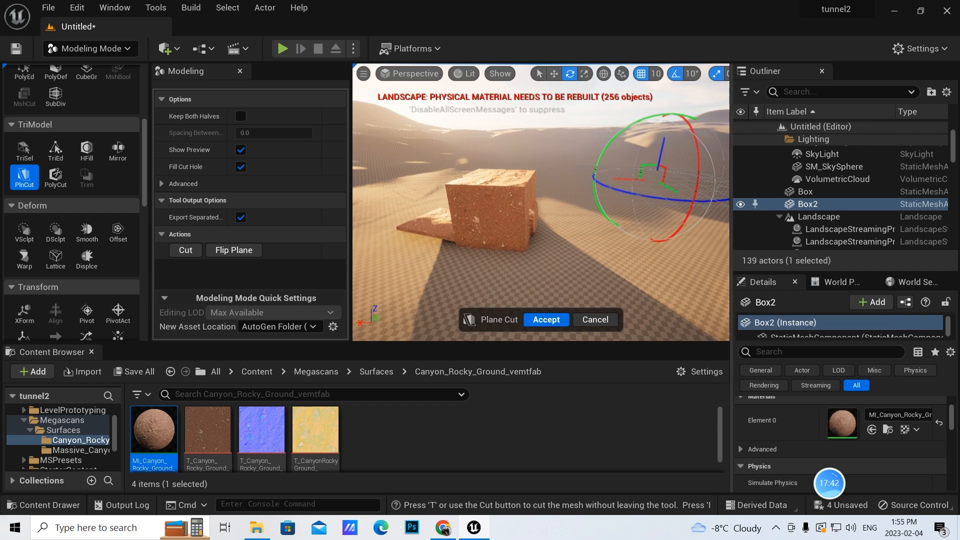
alt+drag(699, 284, 698, 235)
alt+drag(691, 268, 651, 275)
right_drag(571, 236, 562, 234)
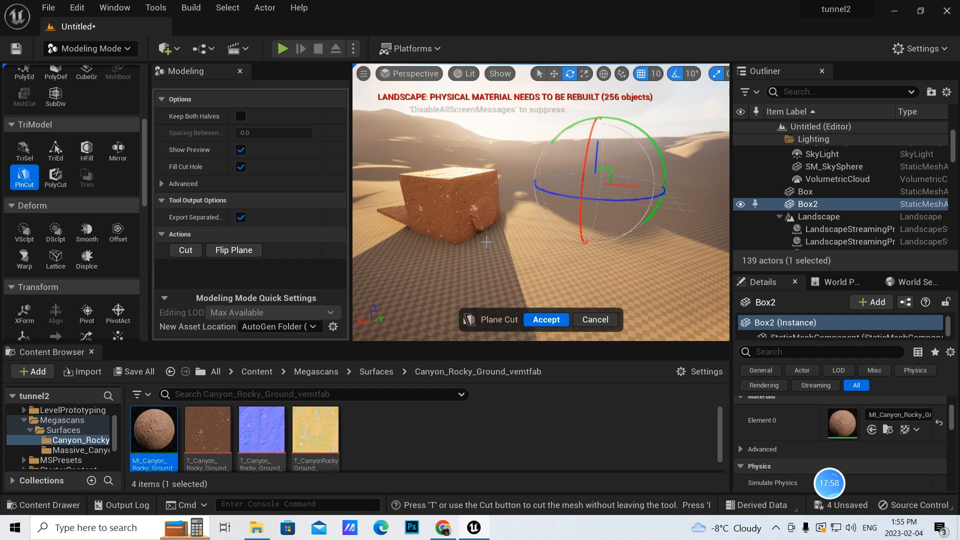
right_drag(550, 215, 555, 215)
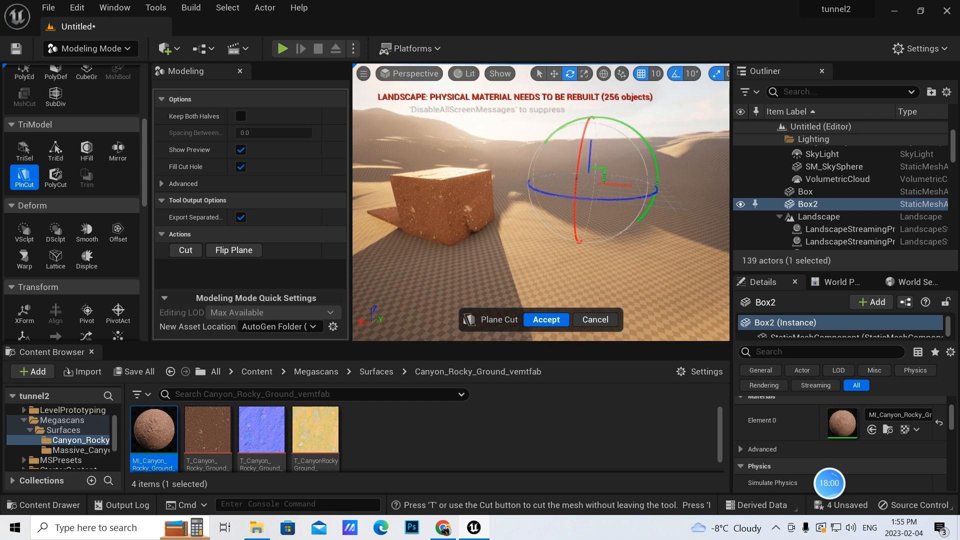
right_drag(681, 234, 623, 258)
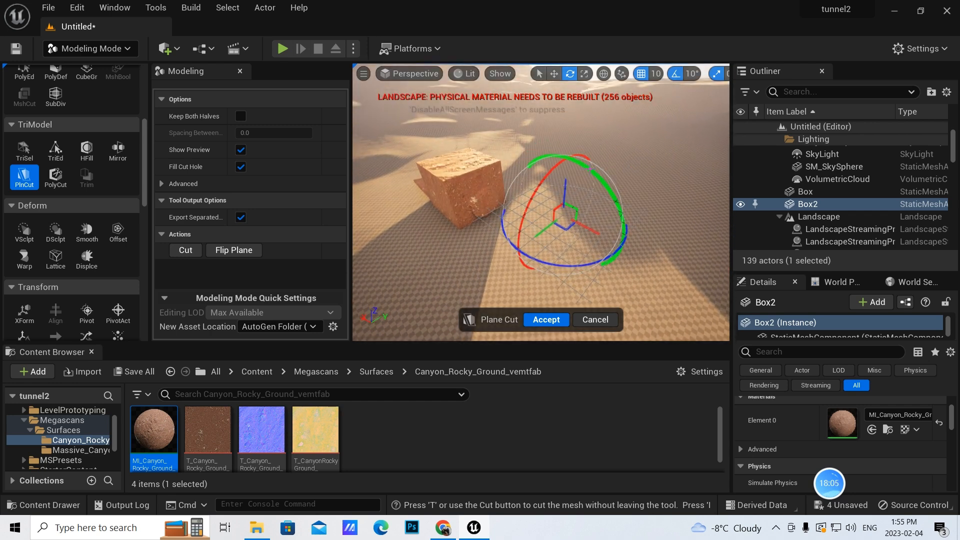
Step: Rotate the Plane Cut's cutting plane from horizontal to upright beside Box2
drag(588, 169, 641, 270)
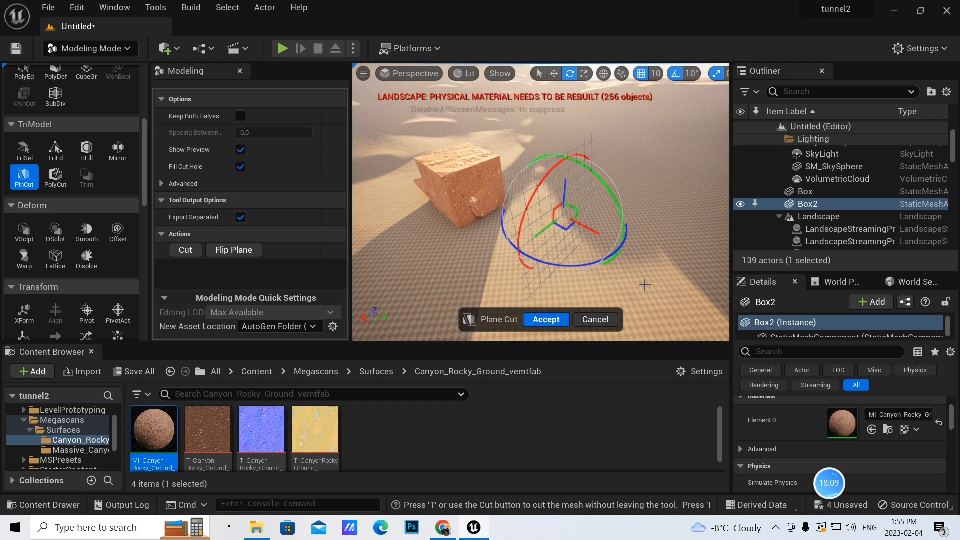
mouse_move(644, 286)
right_down()
mouse_move(630, 287)
mouse_move(657, 280)
right_up()
scroll(564, 264, up, 2)
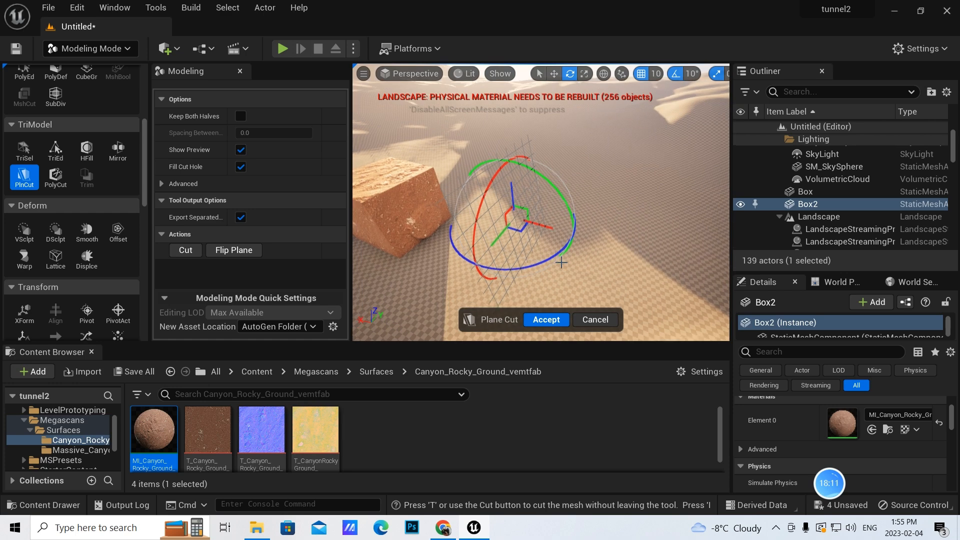
alt+drag(550, 271, 585, 224)
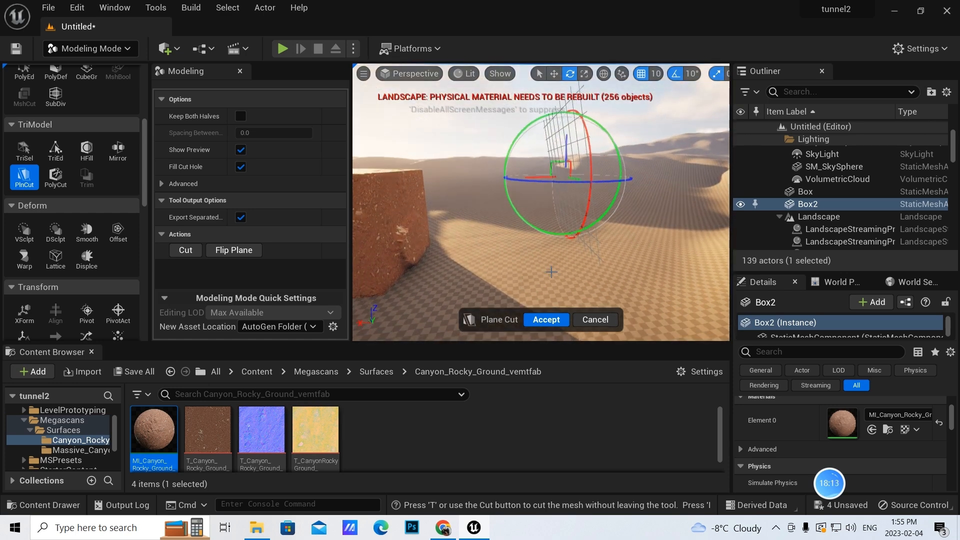
Step: Move the upright cutting plane to Box2's near end, raise it to stand higher over the box, and accept the Plane Cut
drag(549, 179, 386, 181)
scroll(488, 249, down, 1)
scroll(487, 250, down, 3)
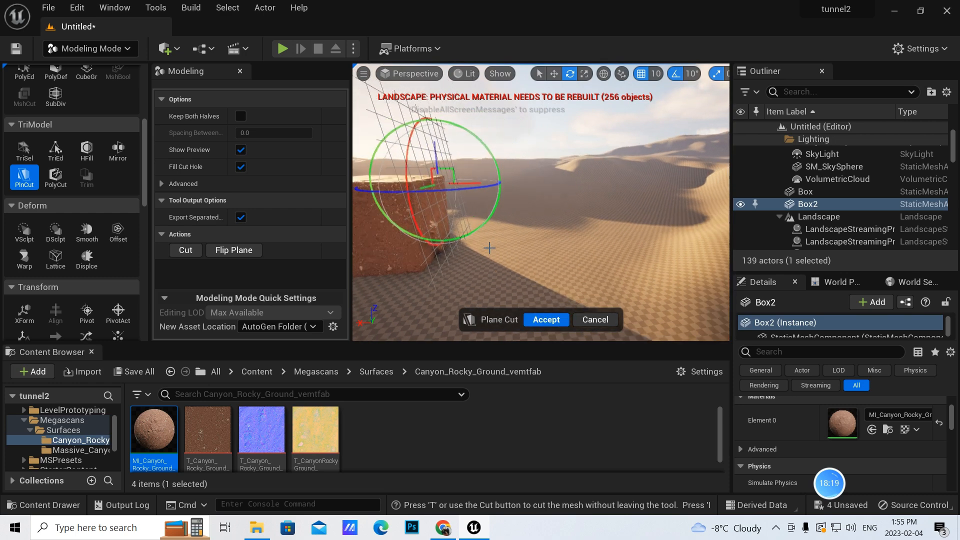
drag(456, 124, 463, 135)
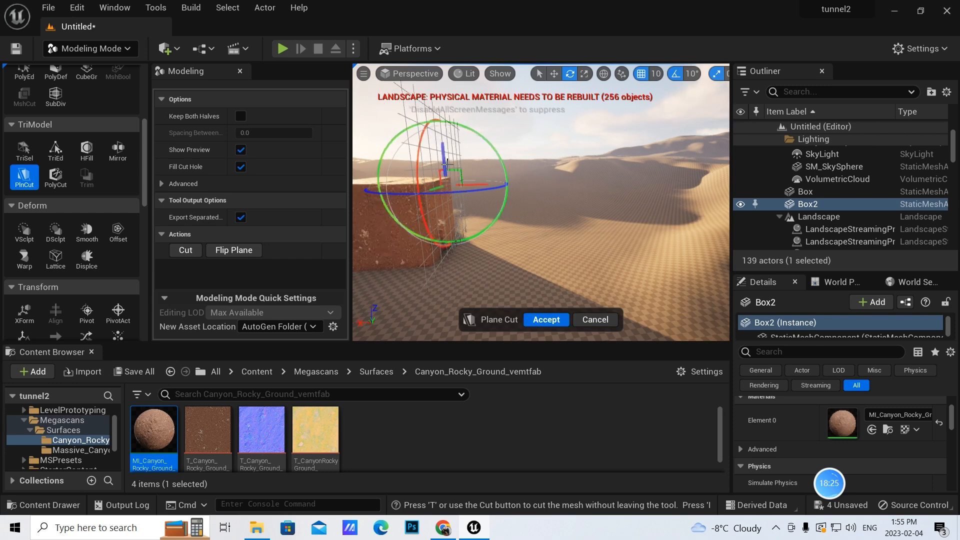
drag(443, 155, 434, 112)
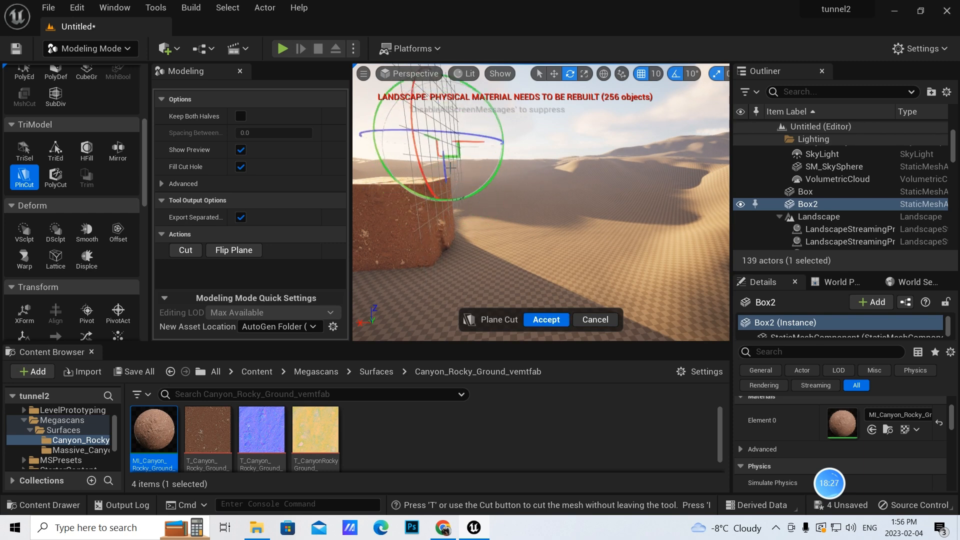
drag(473, 143, 464, 143)
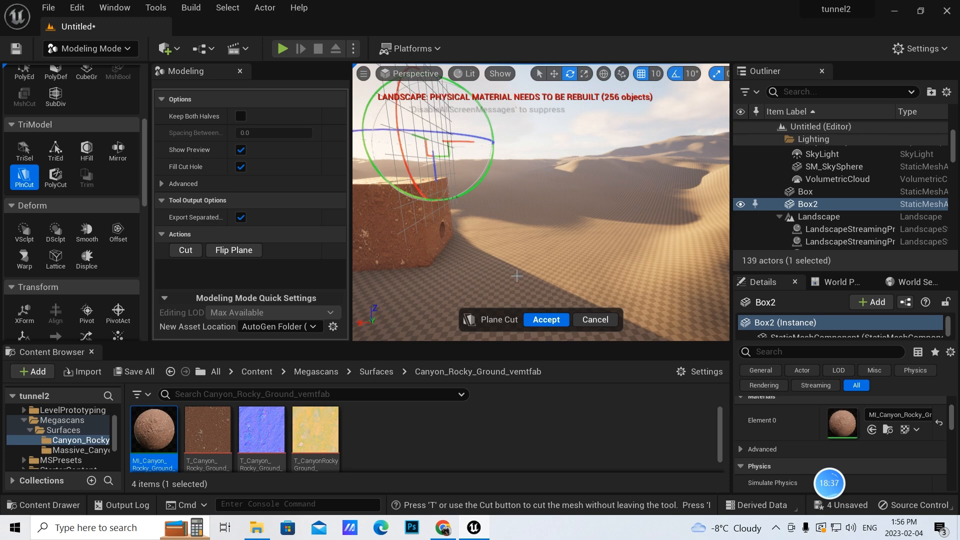
right_drag(476, 242, 437, 241)
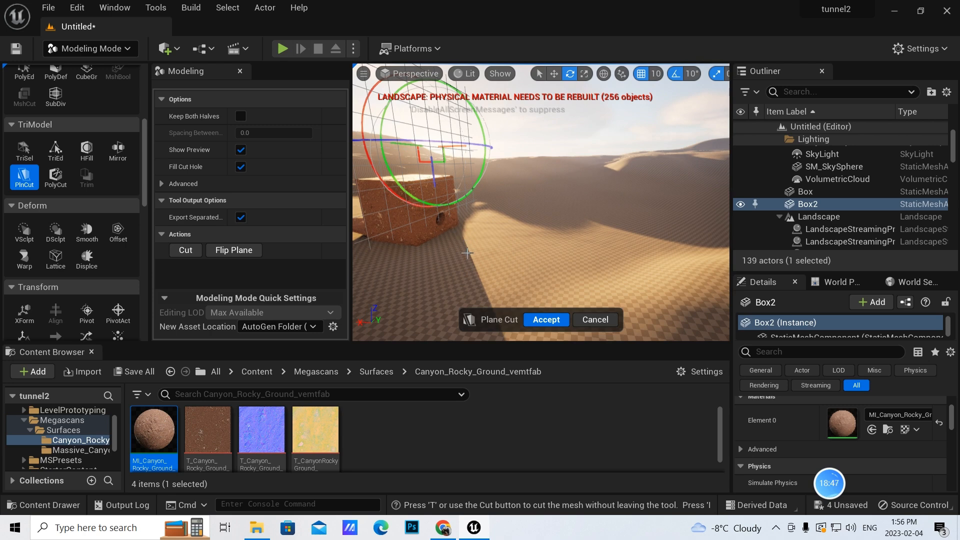
key(a)
right_drag(467, 253, 487, 253)
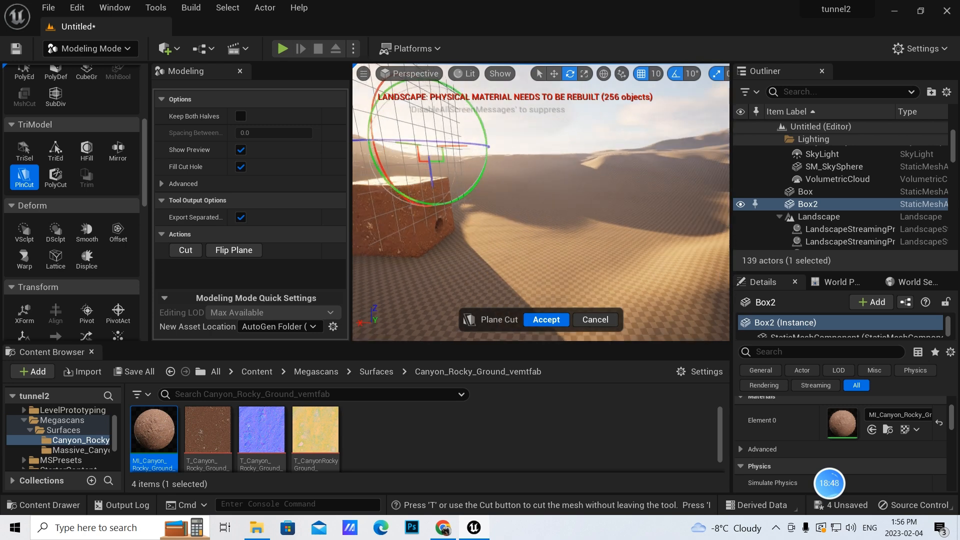
click(546, 319)
Step: Examine Box2's wall and its round opening from the side with the adjoining rock slab
key(a)
right_drag(476, 290, 562, 284)
right_drag(488, 270, 487, 265)
key(s)
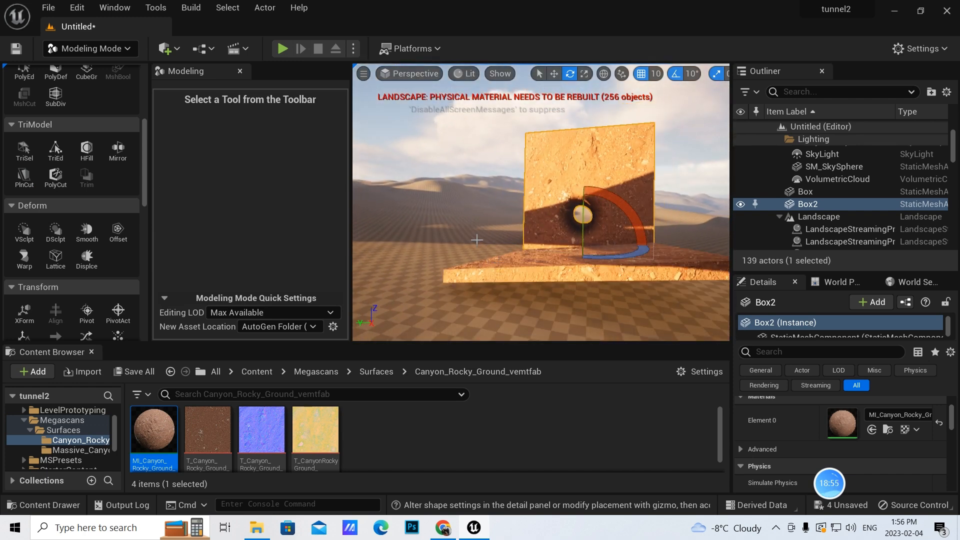
right_drag(496, 210, 439, 210)
key(d)
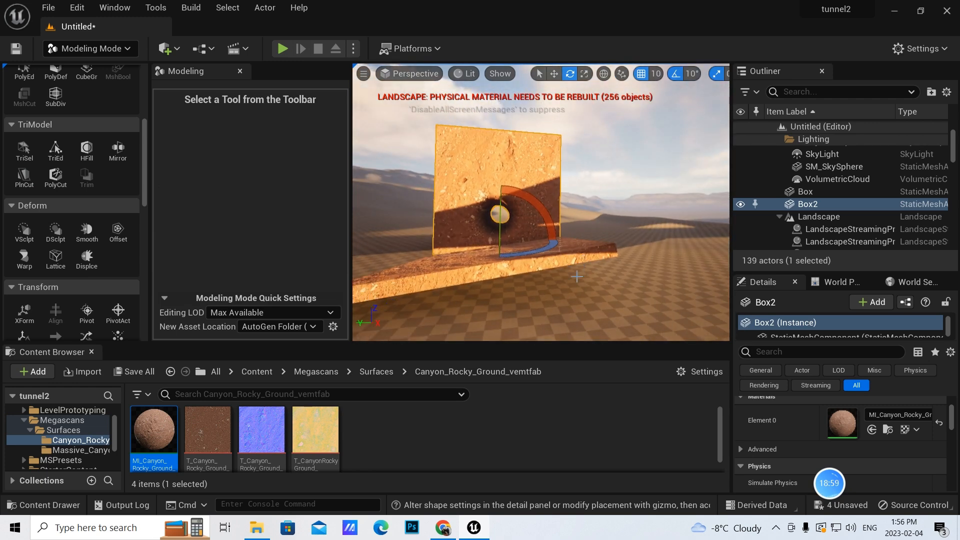
middle_drag(590, 316, 584, 300)
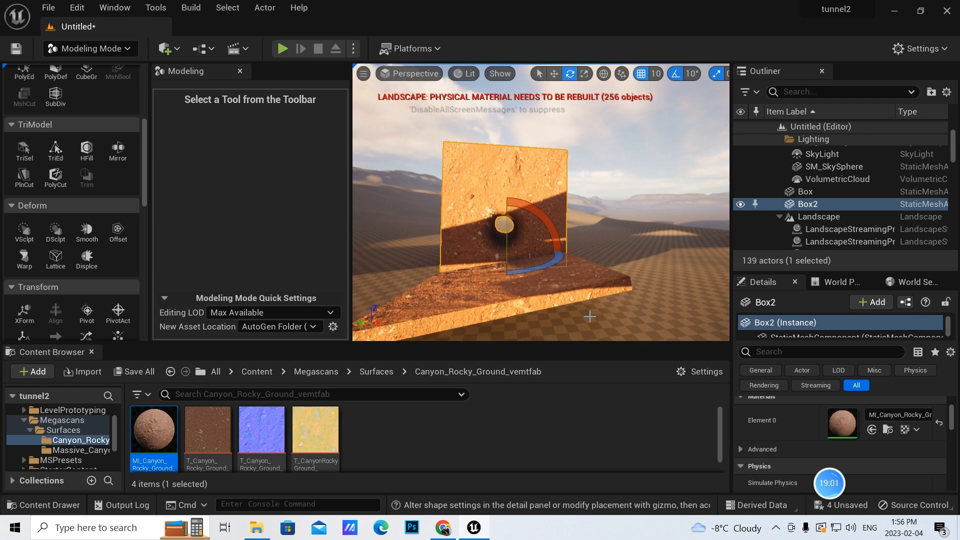
scroll(600, 301, down, 4)
right_drag(597, 291, 573, 301)
key(d)
scroll(578, 280, up, 4)
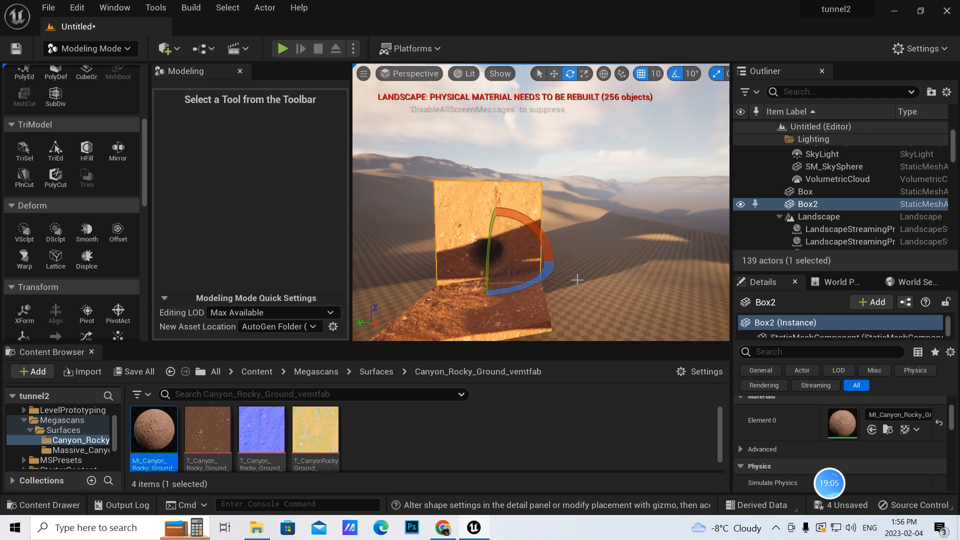
middle_drag(575, 278, 574, 292)
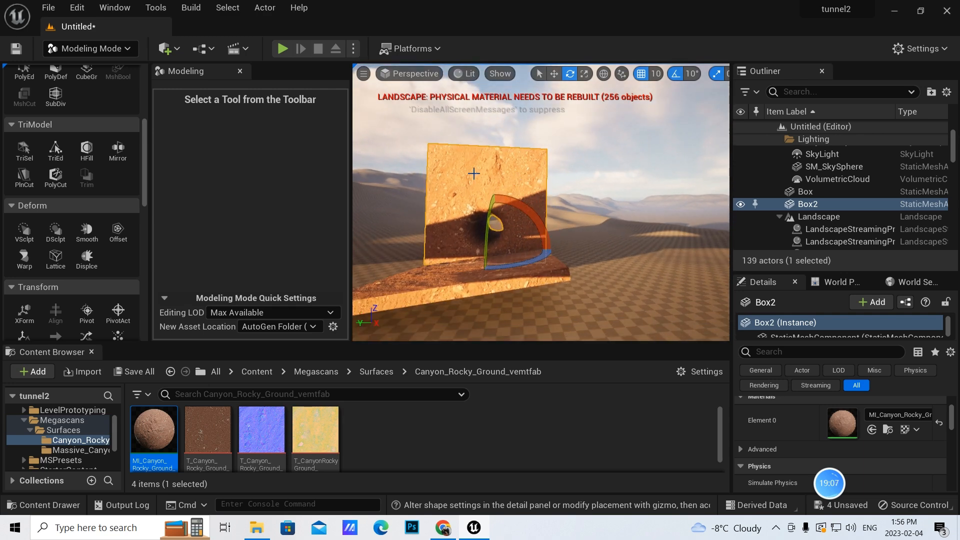
scroll(480, 203, up, 1)
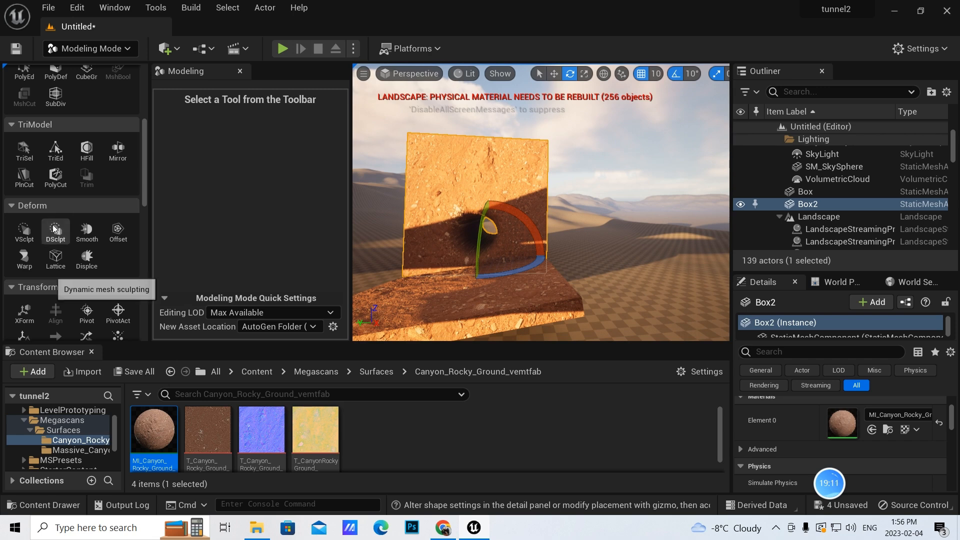
Step: Start Edit Materials on Box2 and go through its options to find the list of materials
scroll(65, 283, down, 8)
scroll(65, 284, down, 3)
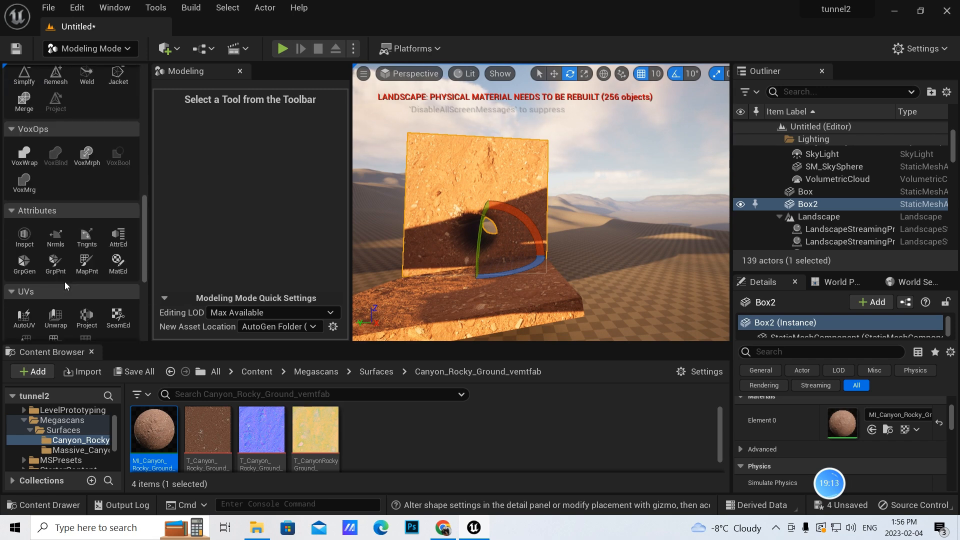
click(115, 261)
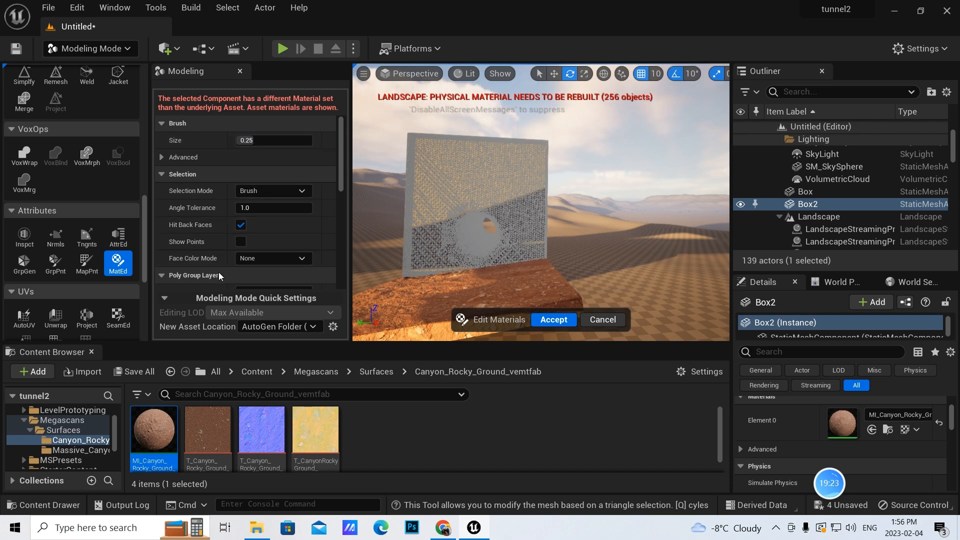
scroll(274, 244, down, 10)
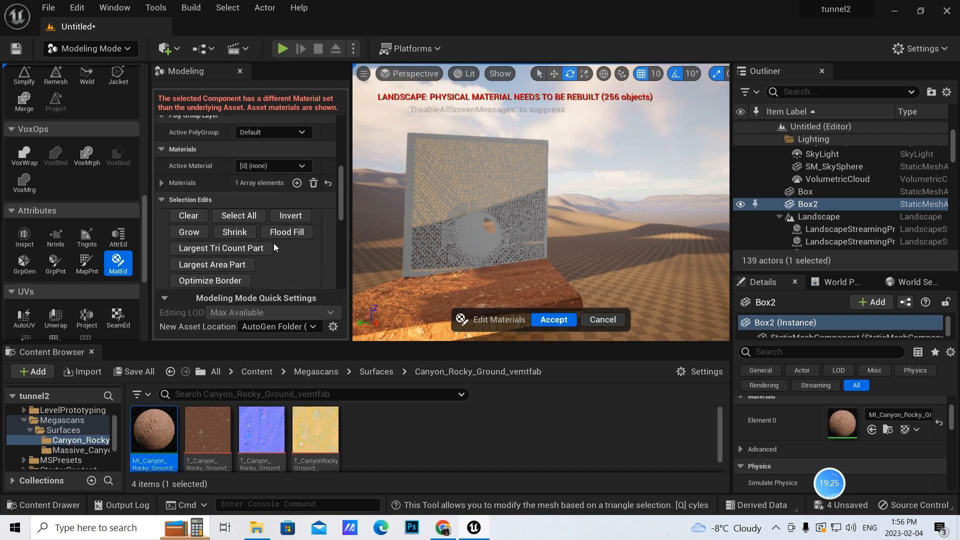
scroll(266, 242, up, 5)
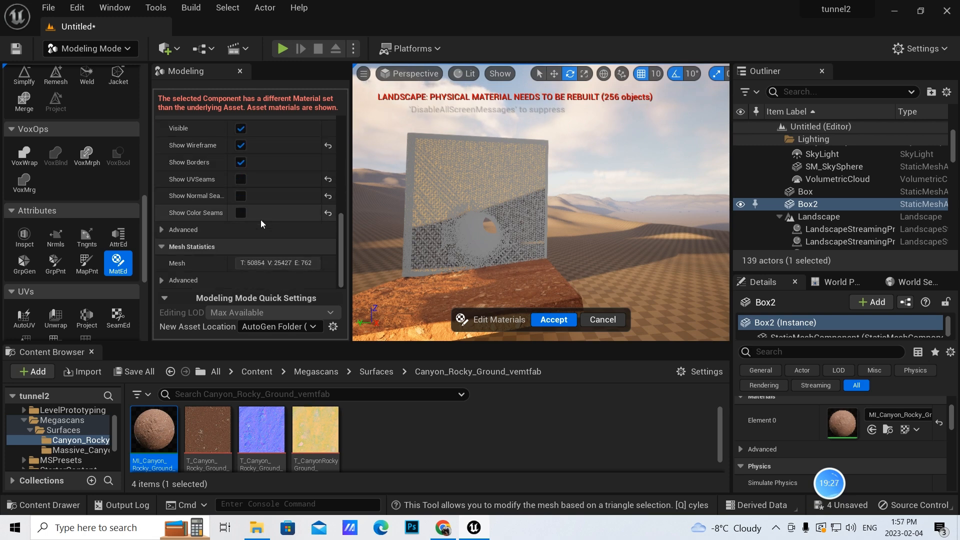
scroll(259, 217, up, 6)
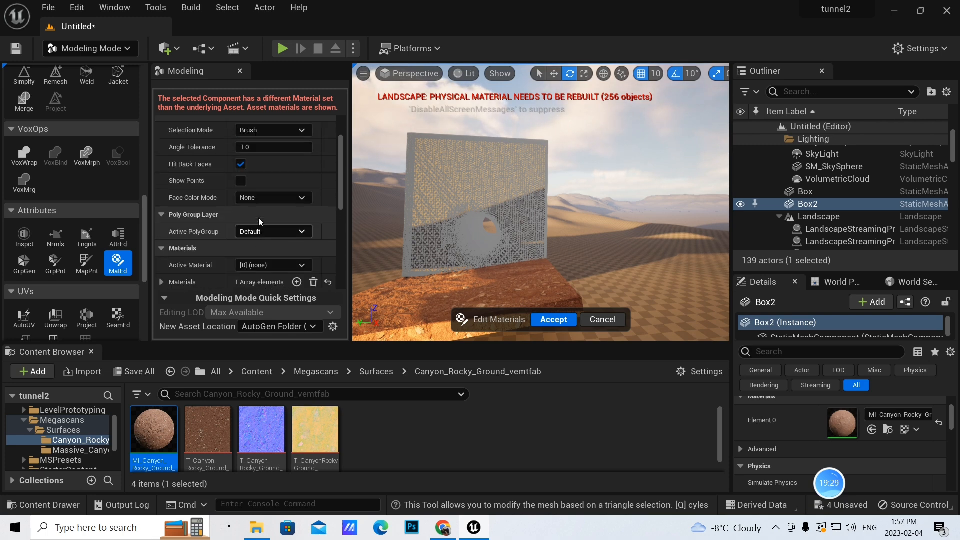
scroll(265, 228, down, 3)
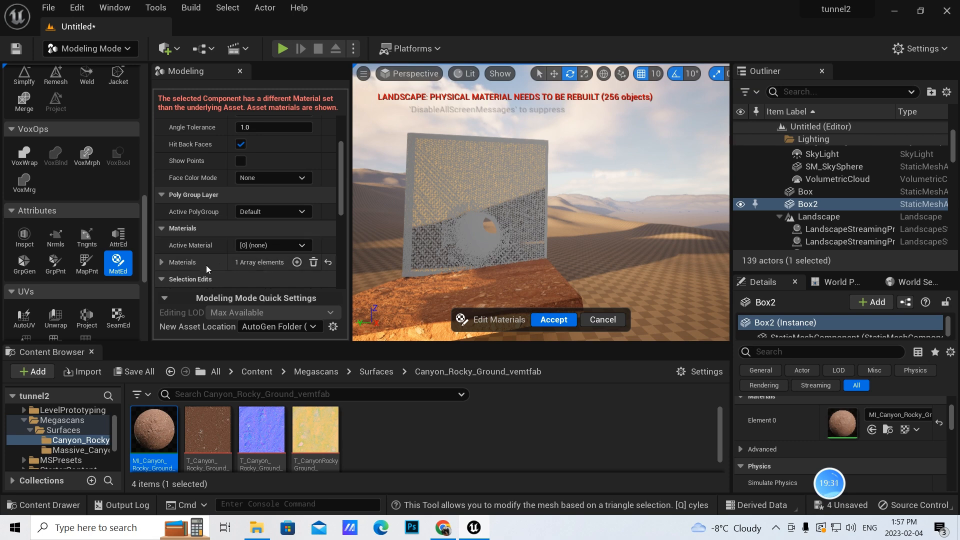
Step: Add a second material element, assigning MI_Canyon_Rocky_Ground_vemtfab_2K to index 0 and MI_Massive_Canyon_Sandstone_Cliff_vetgagfdy_2K to index 1
click(297, 263)
scroll(308, 285, down, 2)
scroll(308, 285, down, 2)
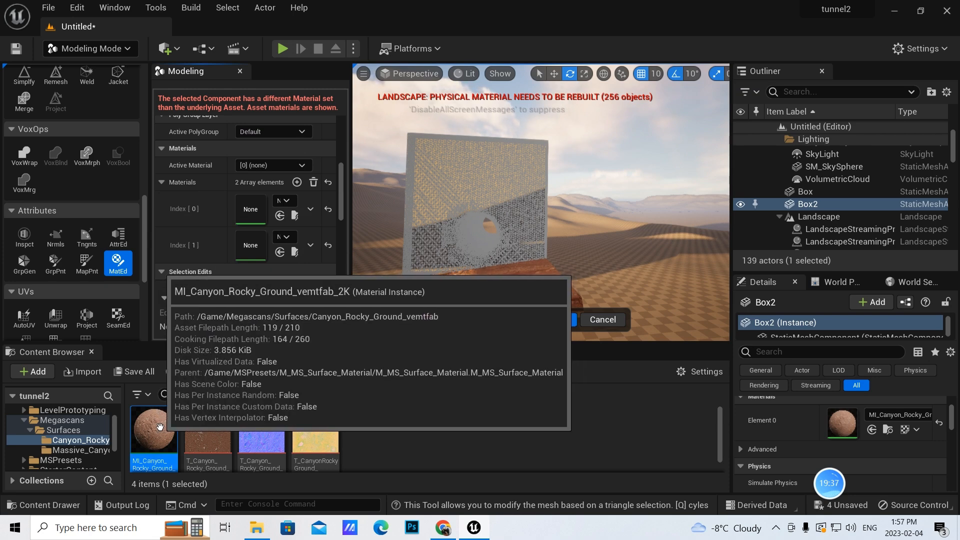
drag(161, 426, 250, 209)
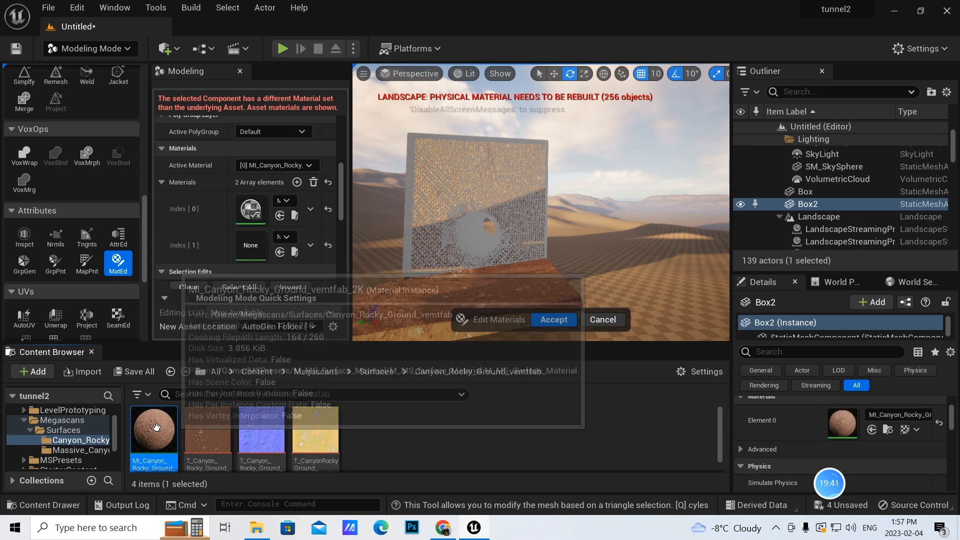
click(80, 450)
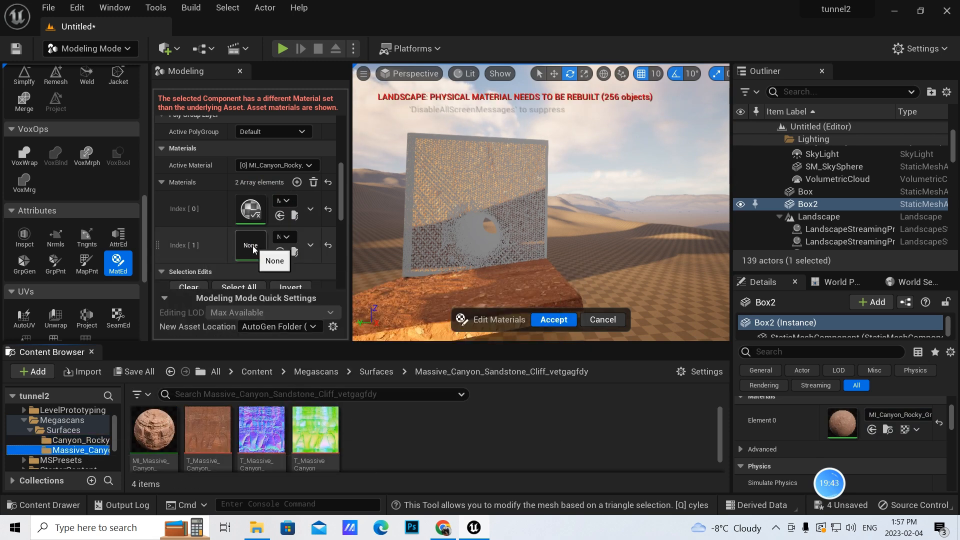
drag(149, 429, 256, 241)
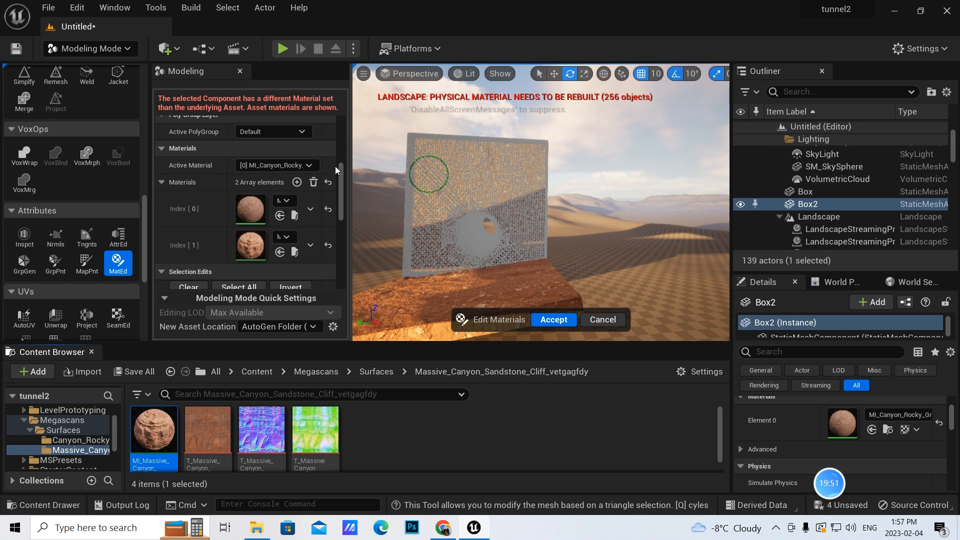
Step: Make MI_Massive_Canyon_Sandstone_Cliff_vetgagfdy_2K the active material and brush-select the wall face around Box2's round opening
click(310, 166)
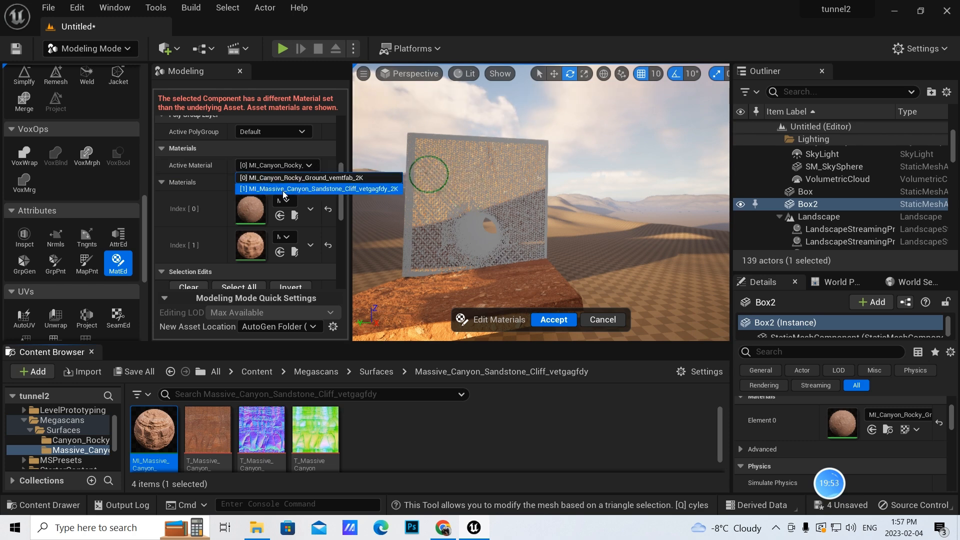
click(287, 189)
scroll(288, 202, up, 5)
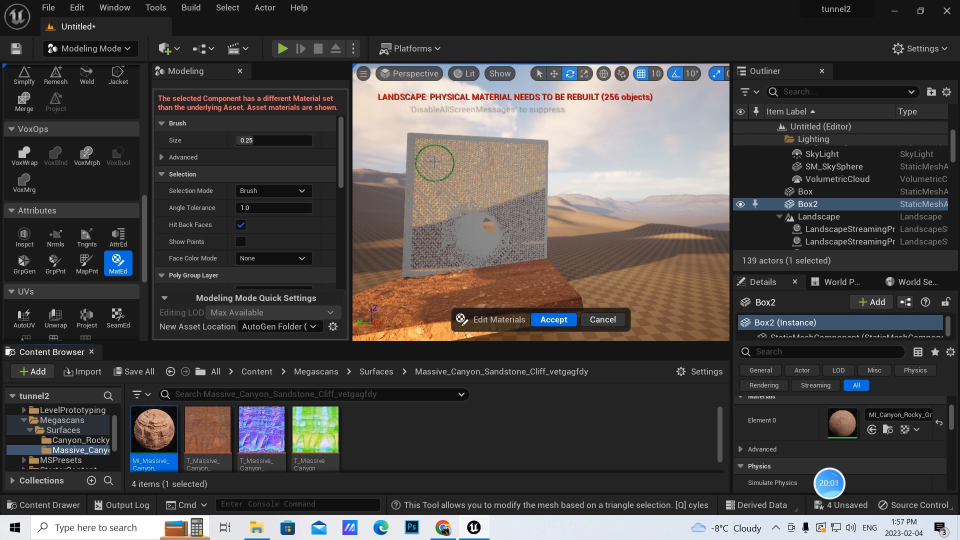
mouse_move(463, 160)
mouse_down()
mouse_move(519, 160)
mouse_move(485, 165)
mouse_move(440, 223)
mouse_move(417, 198)
mouse_move(427, 268)
mouse_move(453, 269)
mouse_move(443, 230)
mouse_move(475, 198)
mouse_move(522, 190)
mouse_move(535, 228)
mouse_move(527, 235)
mouse_move(511, 212)
mouse_move(505, 255)
mouse_move(471, 267)
mouse_move(538, 264)
mouse_move(581, 248)
mouse_up()
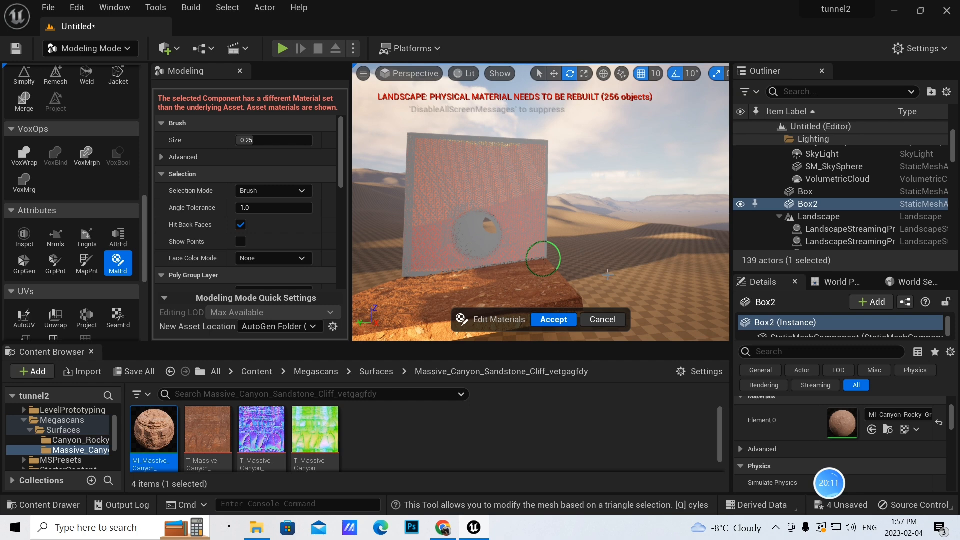
Step: Examine the triangle selection on the sides and opposite face of Box2
right_drag(608, 274, 539, 207)
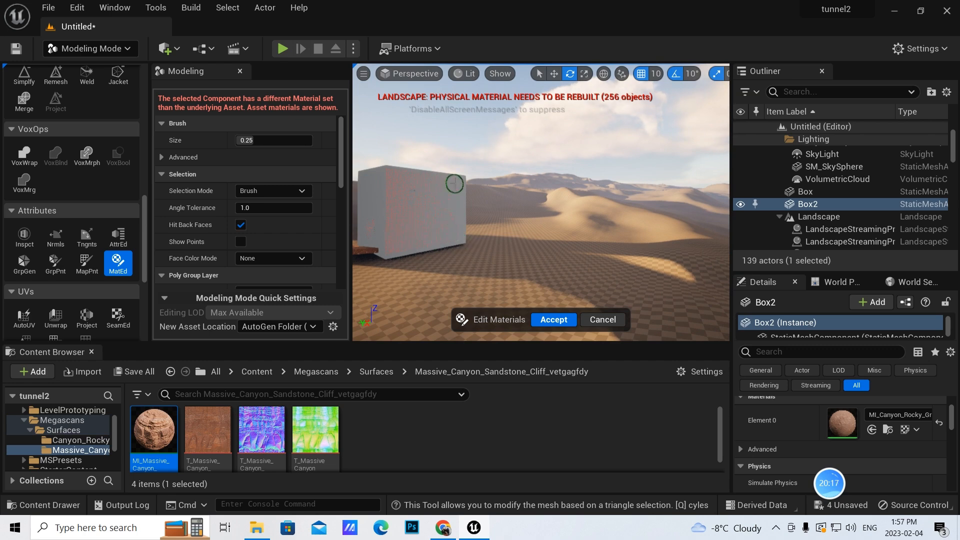
right_drag(556, 253, 508, 191)
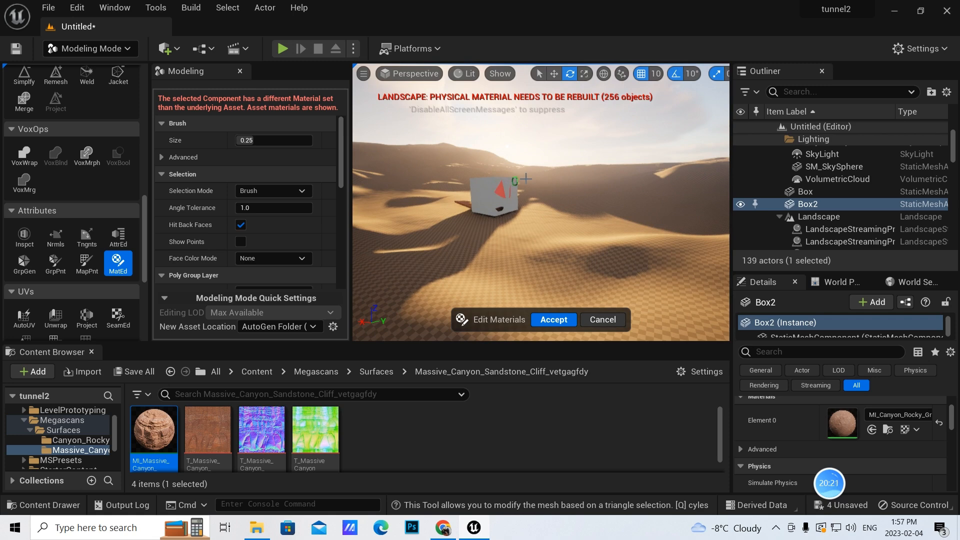
scroll(575, 236, up, 5)
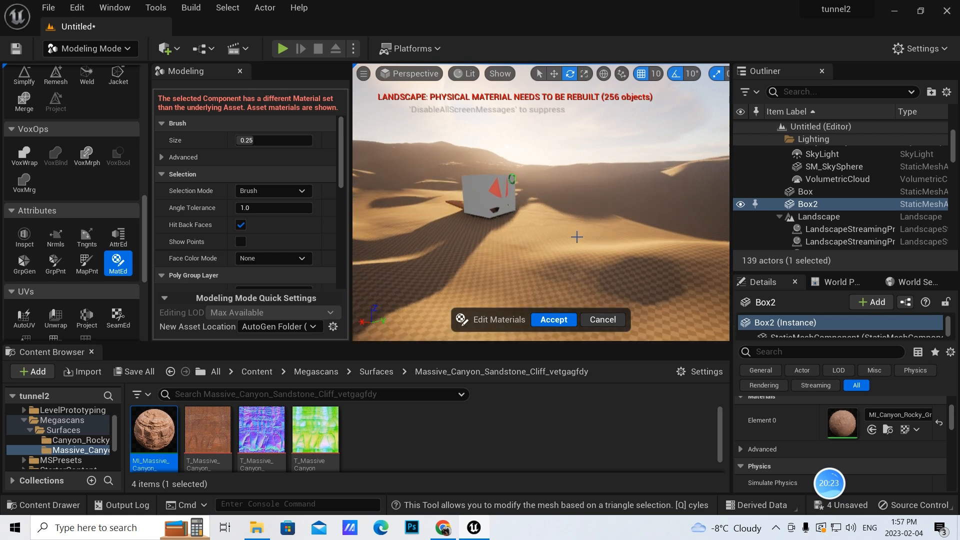
scroll(577, 236, up, 5)
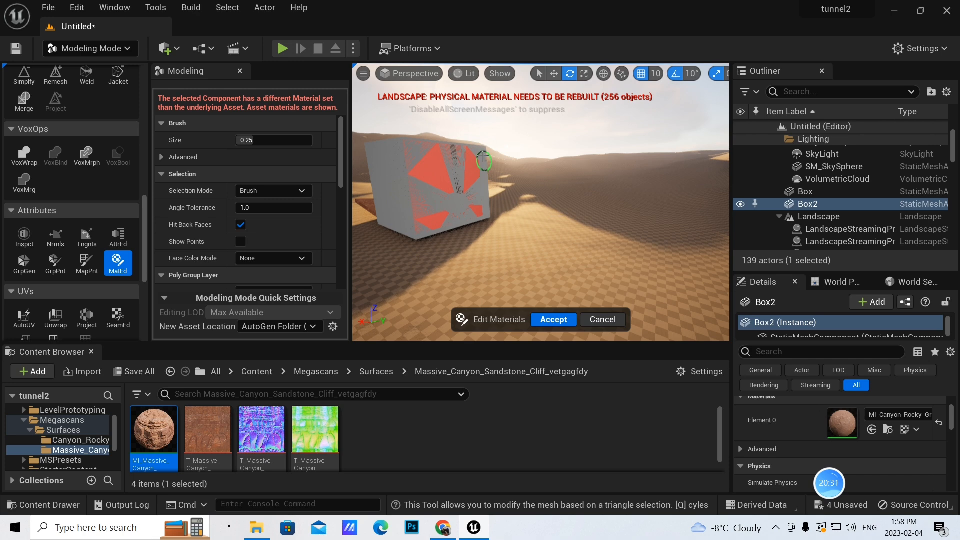
key(f)
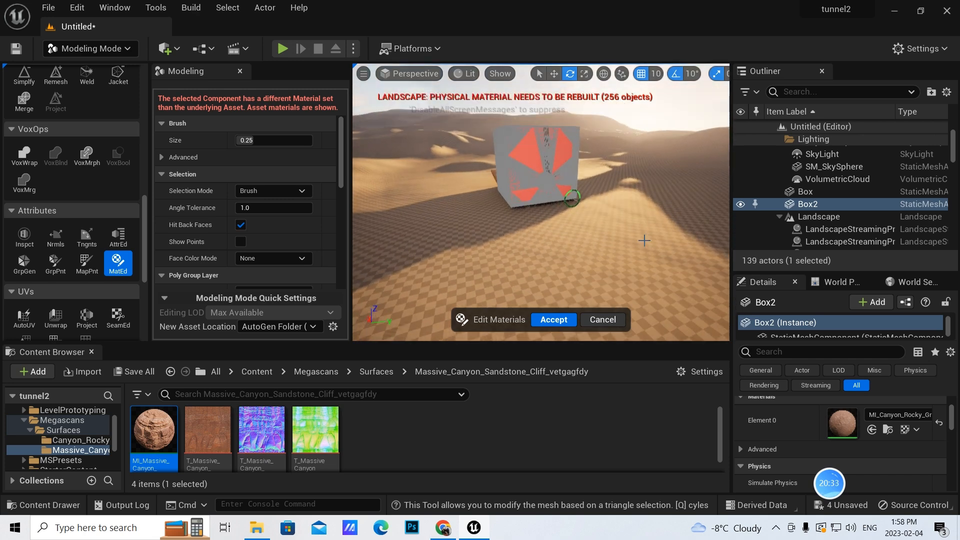
right_drag(643, 238, 651, 238)
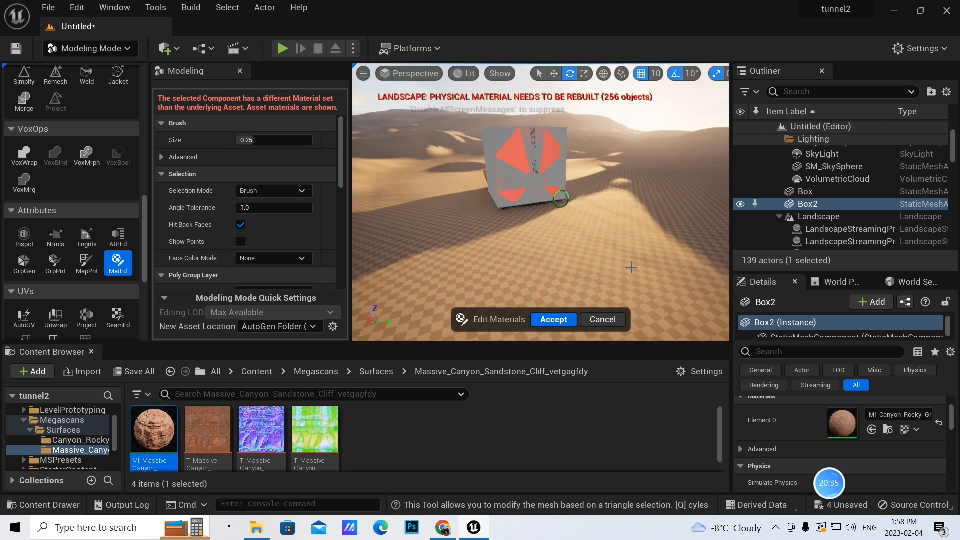
right_drag(455, 251, 465, 251)
scroll(456, 252, up, 3)
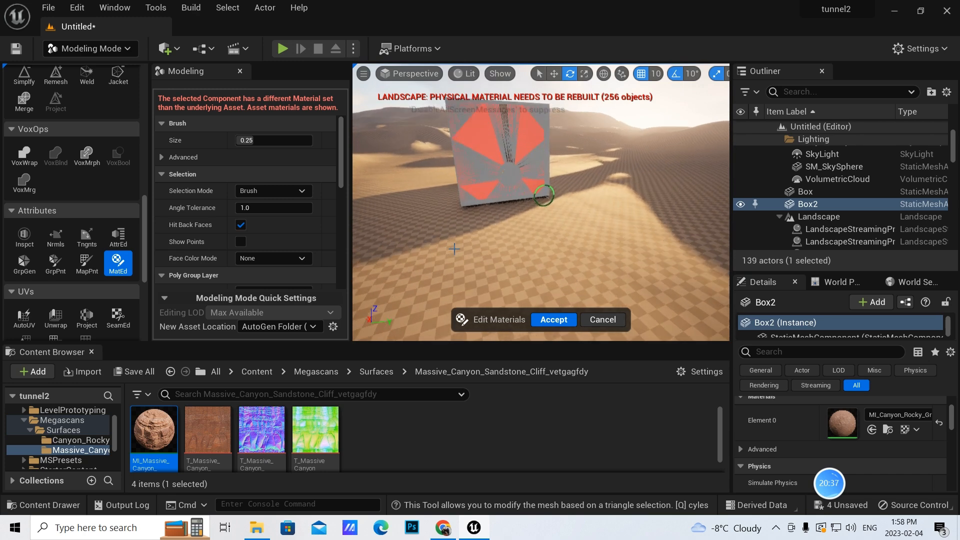
Step: Accept the material edits on Box2 and frame it to inspect the face around the round opening
scroll(475, 243, up, 3)
scroll(595, 238, down, 3)
mouse_move(618, 242)
right_down()
mouse_move(528, 242)
mouse_move(645, 231)
mouse_move(675, 217)
right_up()
mouse_move(682, 269)
right_down()
mouse_move(671, 284)
mouse_move(682, 281)
right_up()
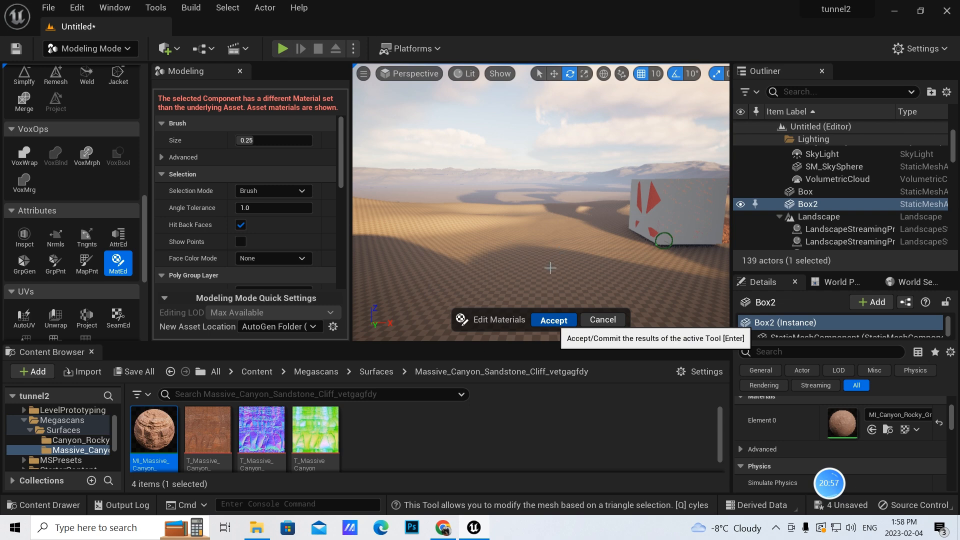
click(554, 320)
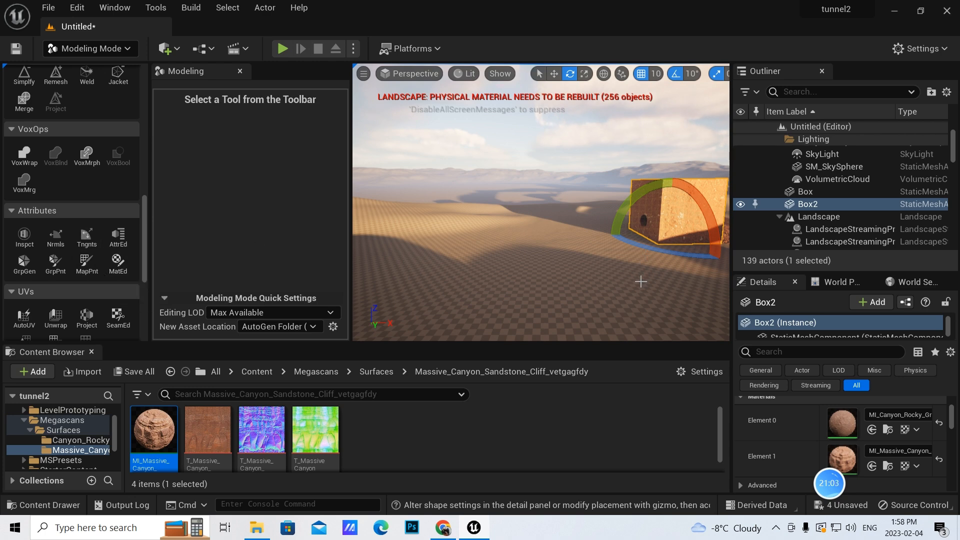
key(f)
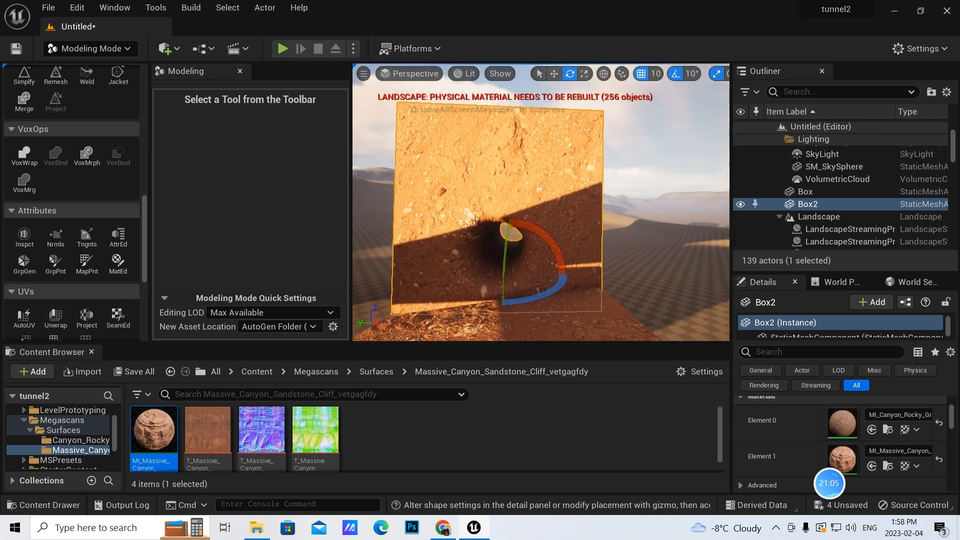
scroll(541, 250, up, 1)
scroll(541, 250, up, 1)
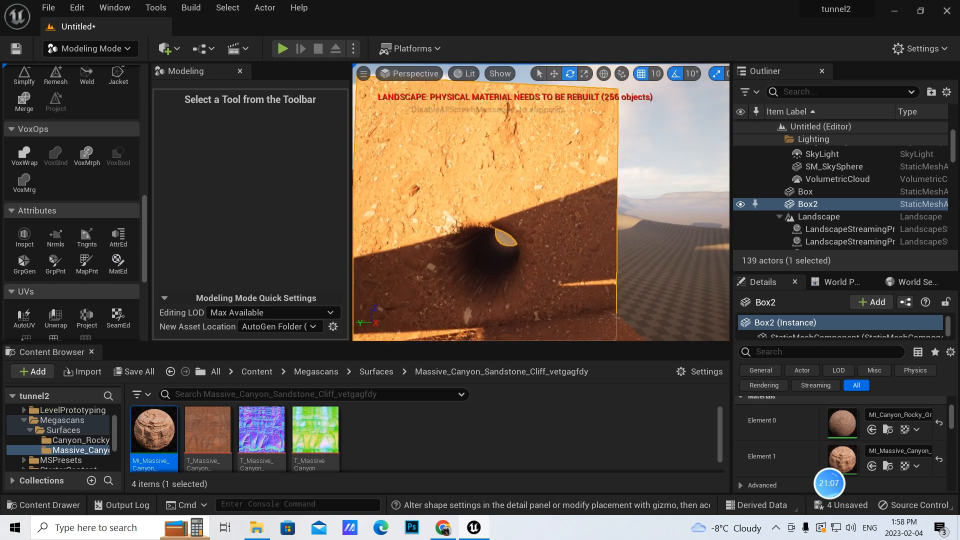
scroll(541, 251, down, 2)
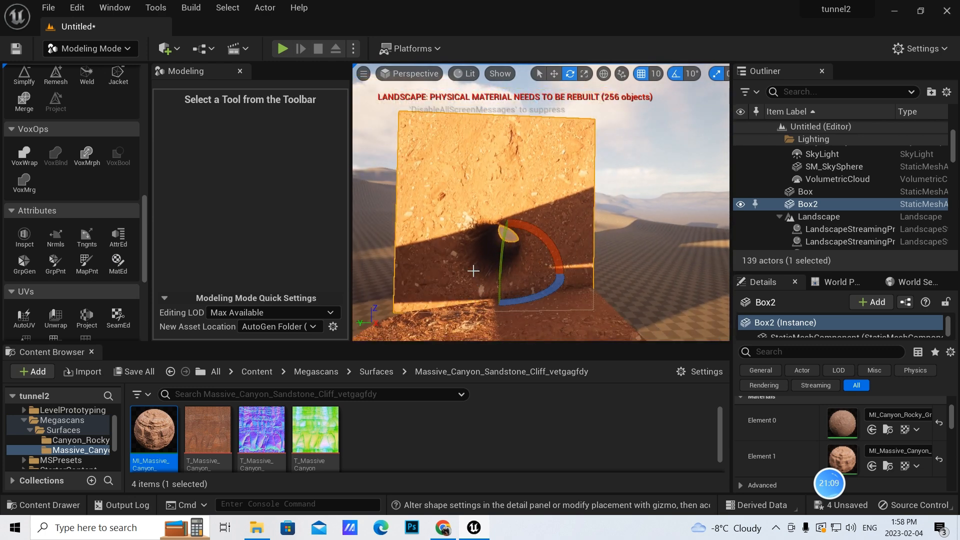
scroll(458, 278, down, 3)
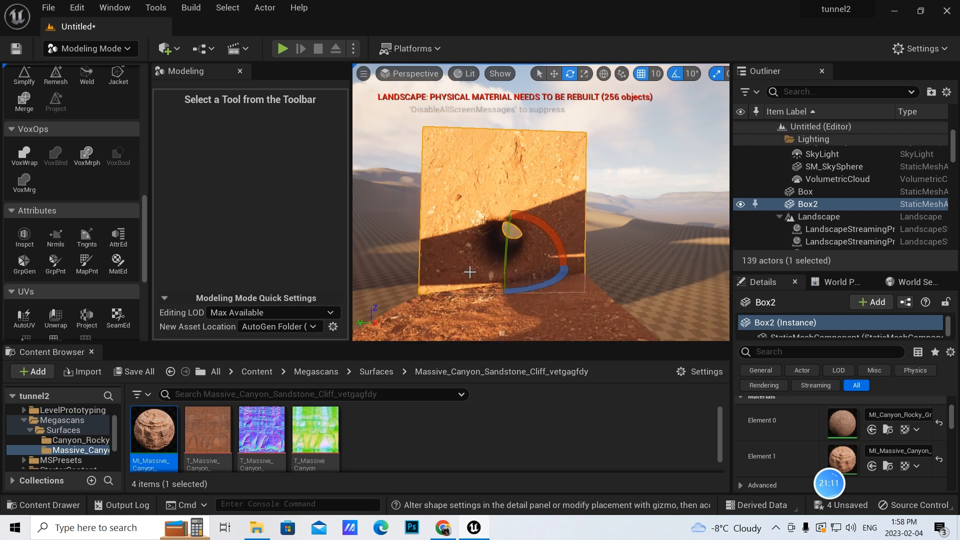
Step: Switch to Selection mode and place BP_ThirdPersonCharacter from the ThirdPerson Blueprints folder on the slab in front of Box2
click(127, 50)
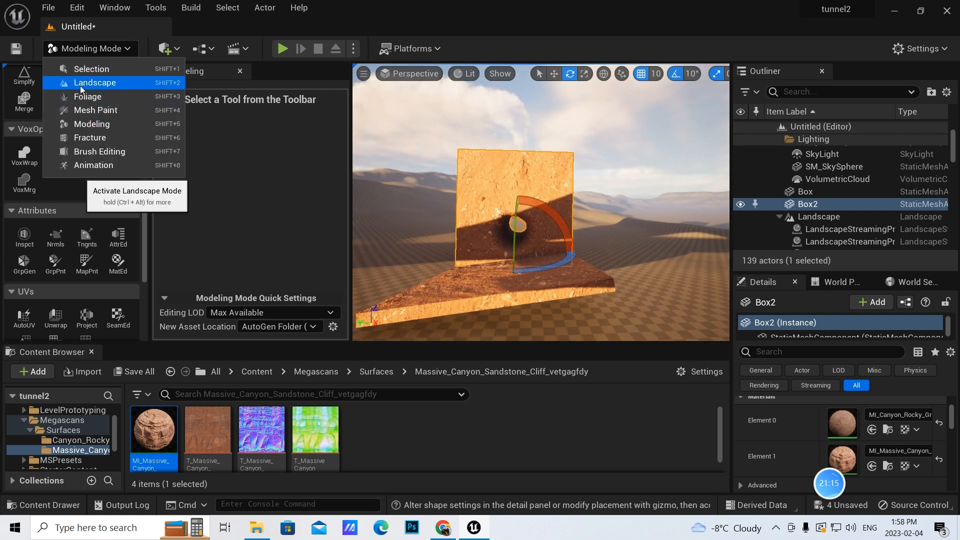
click(88, 68)
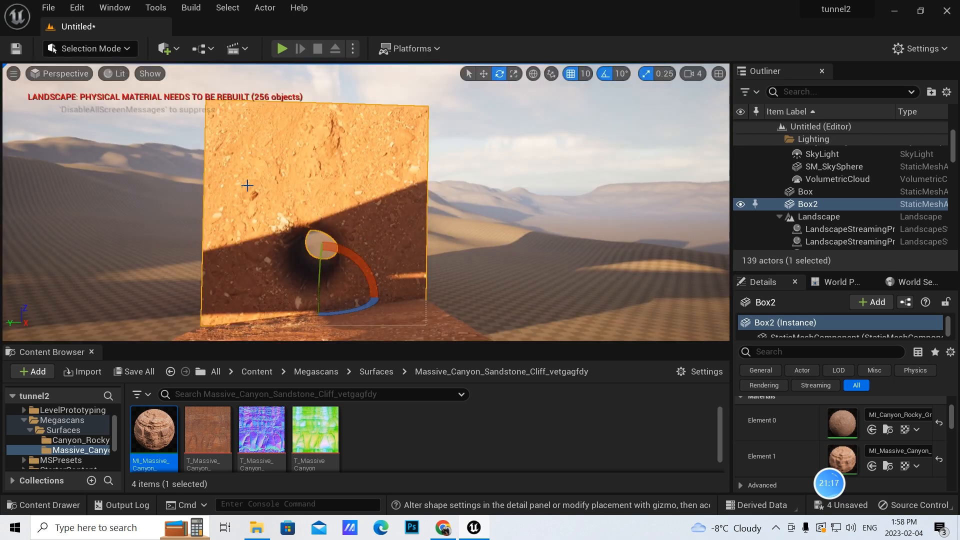
scroll(247, 186, down, 3)
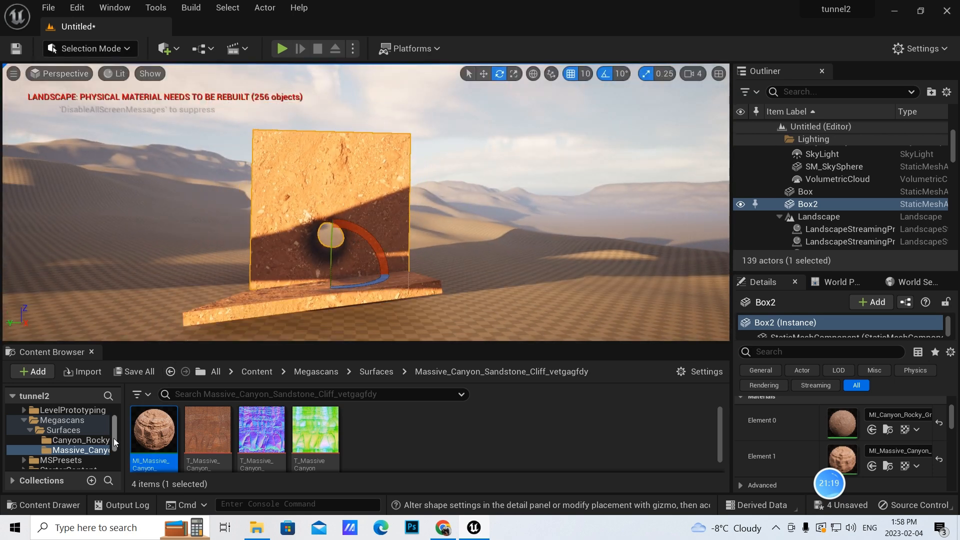
scroll(113, 438, down, 5)
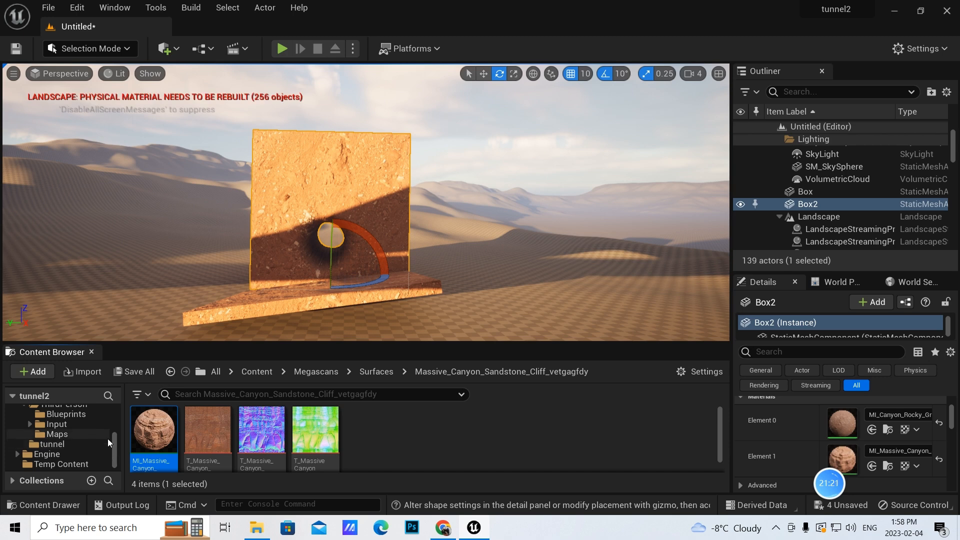
click(75, 414)
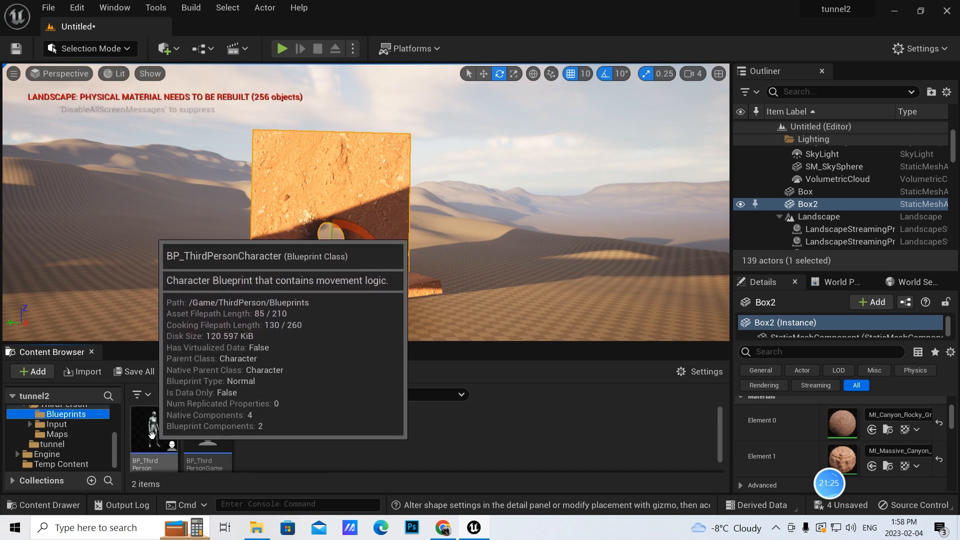
drag(151, 434, 281, 296)
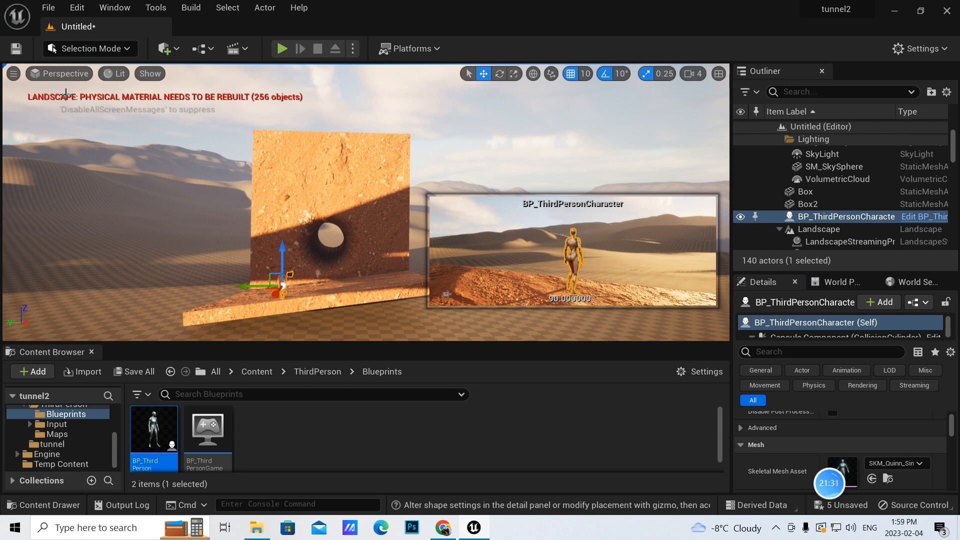
Step: Find the camera settings in the viewport's advanced preferences and set Camera Preview Size to 2.0
click(14, 74)
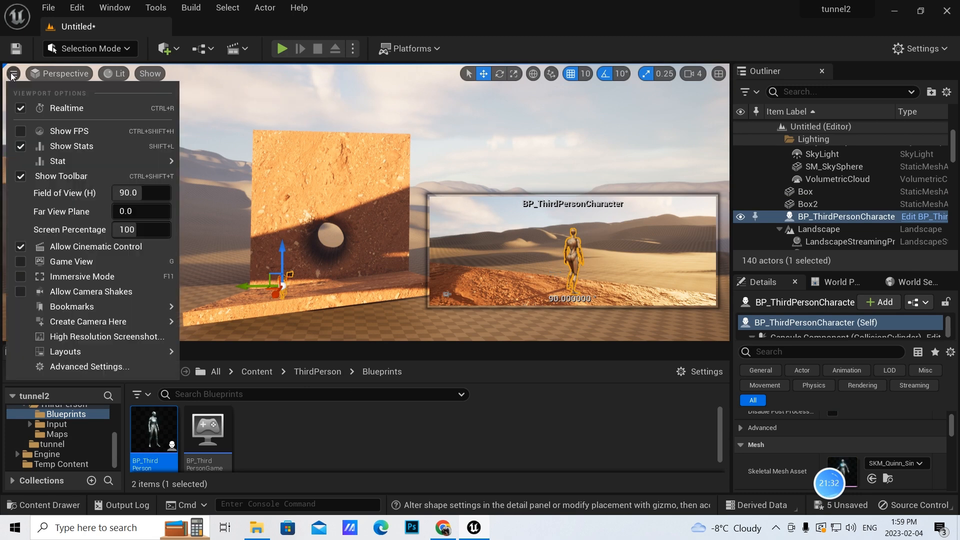
click(60, 368)
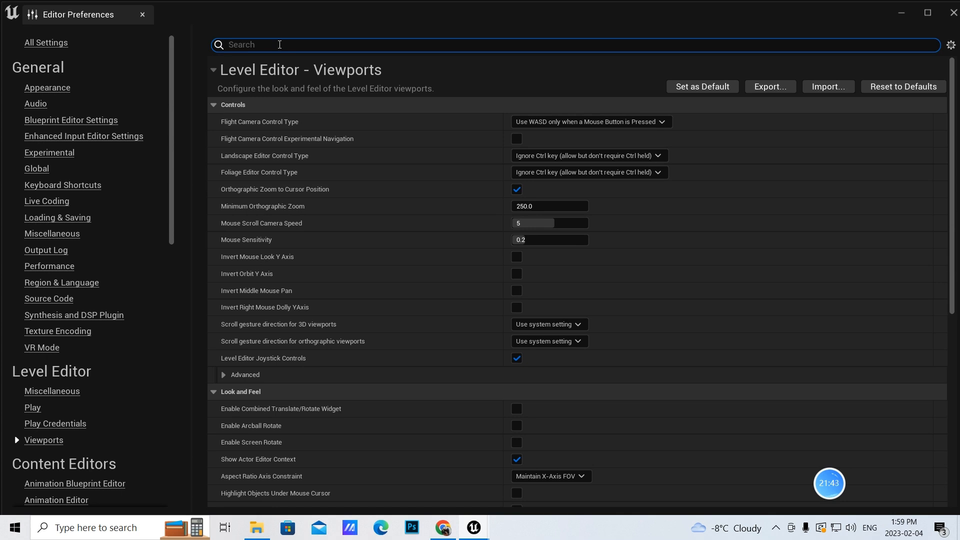
click(280, 44)
text(camera)
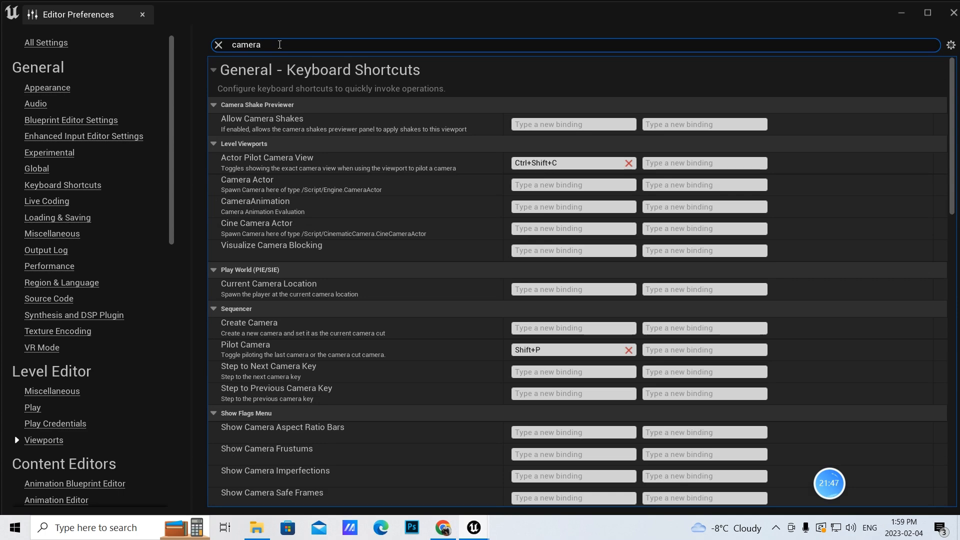
scroll(542, 309, down, 15)
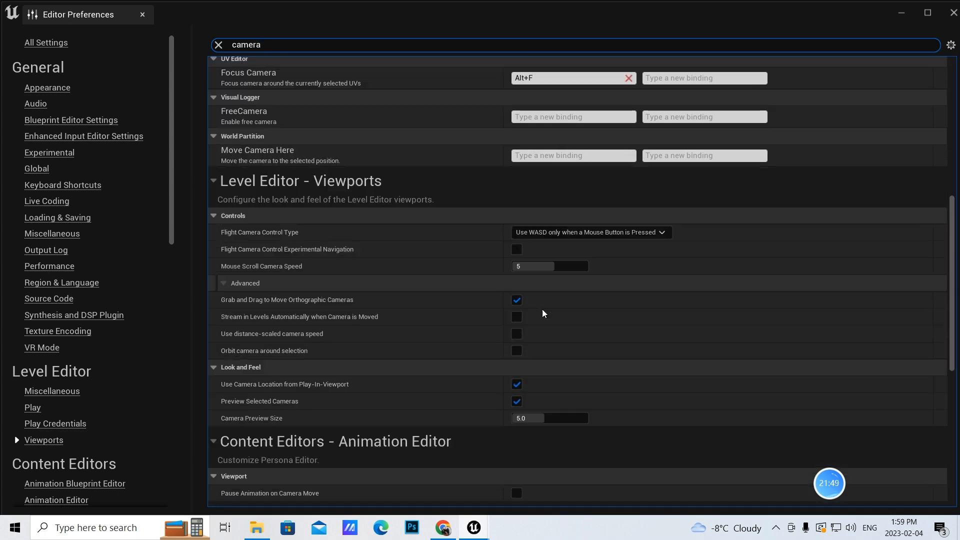
scroll(530, 337, down, 2)
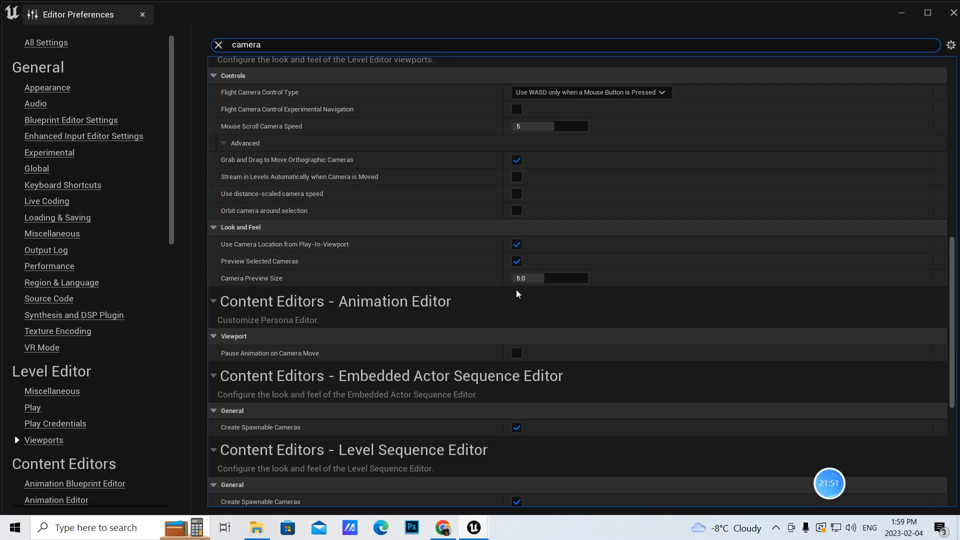
scroll(552, 357, down, 4)
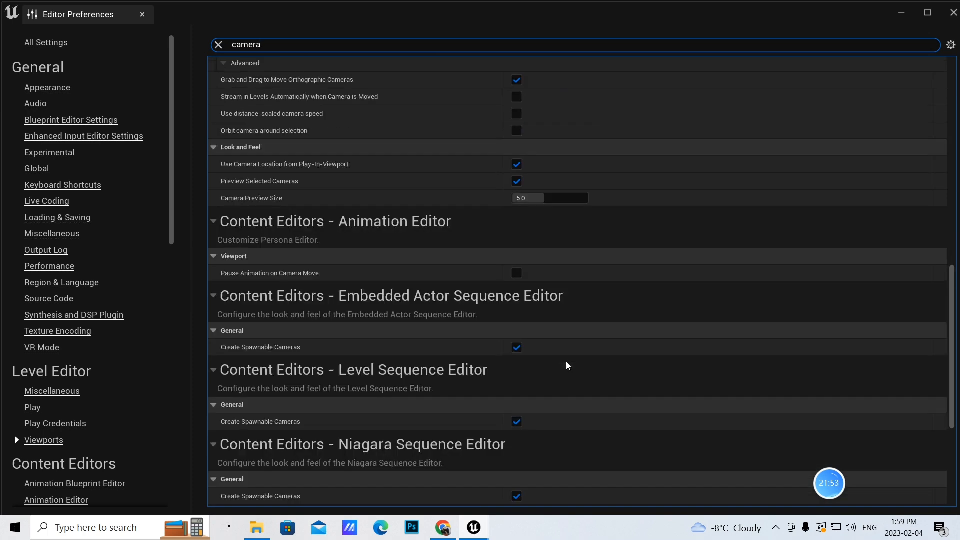
scroll(566, 364, up, 4)
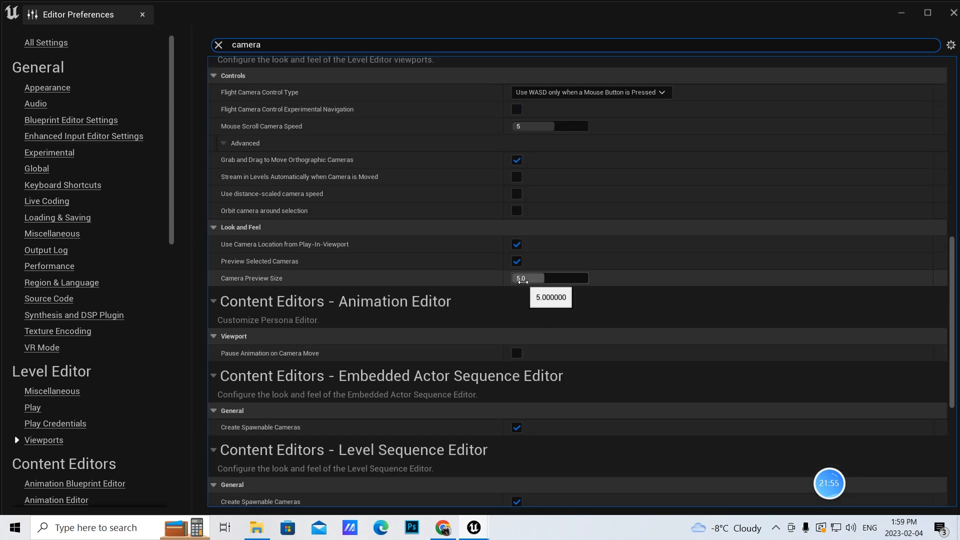
click(524, 278)
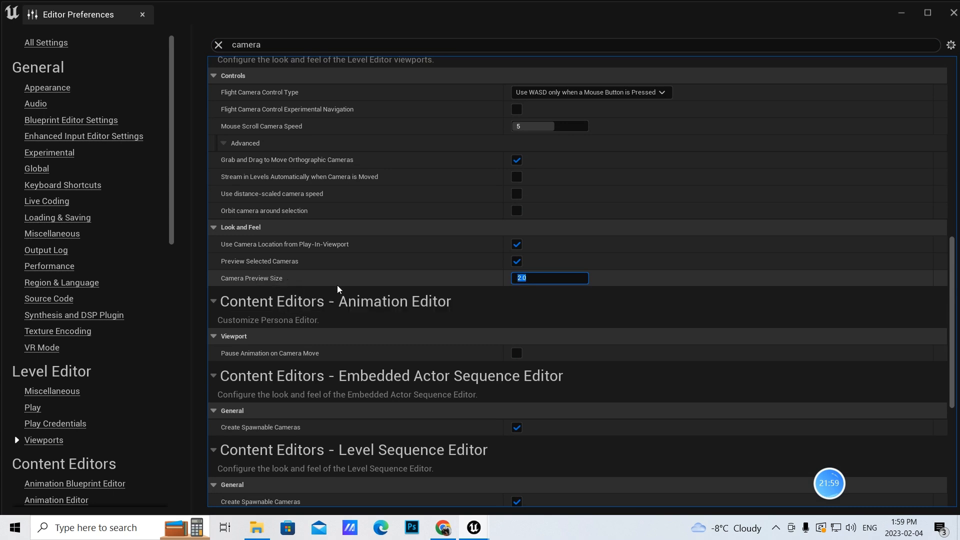
click(954, 13)
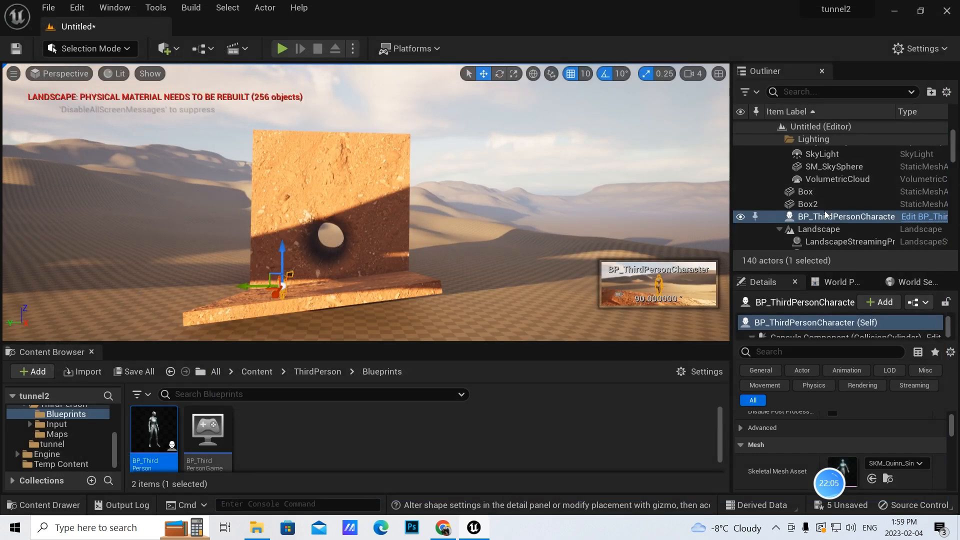
Step: Set the level's GameMode Override to BP_ThirdPersonGameMode and run a brief play test of the level
click(906, 284)
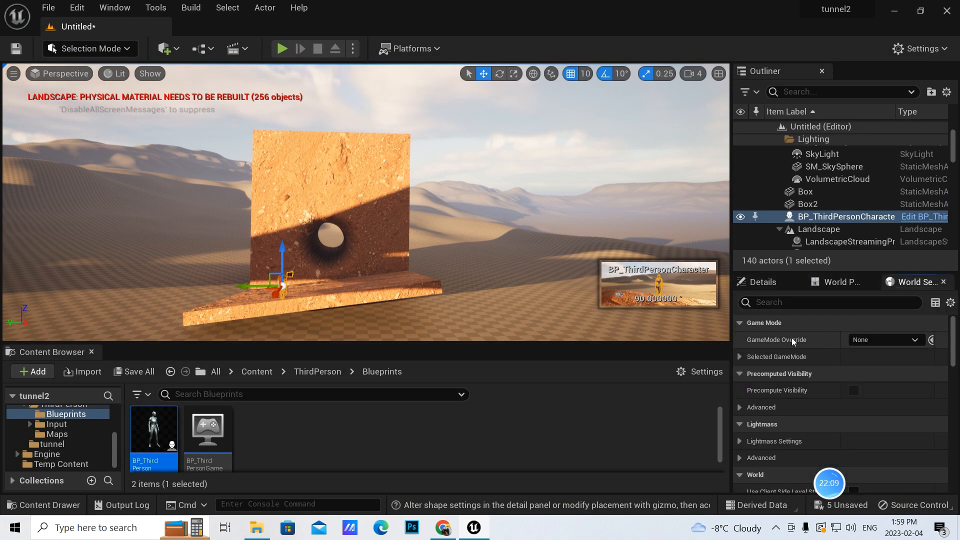
click(914, 341)
click(864, 399)
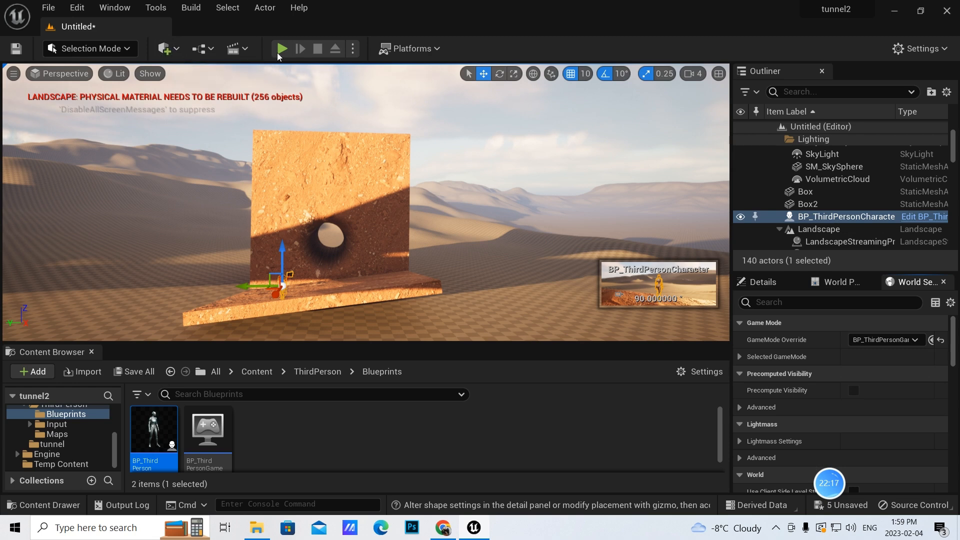
click(280, 50)
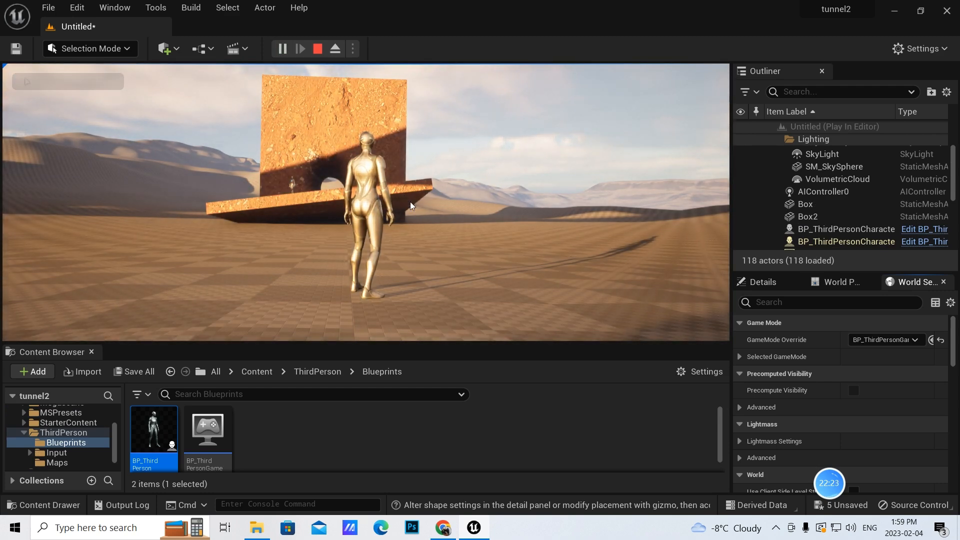
click(320, 49)
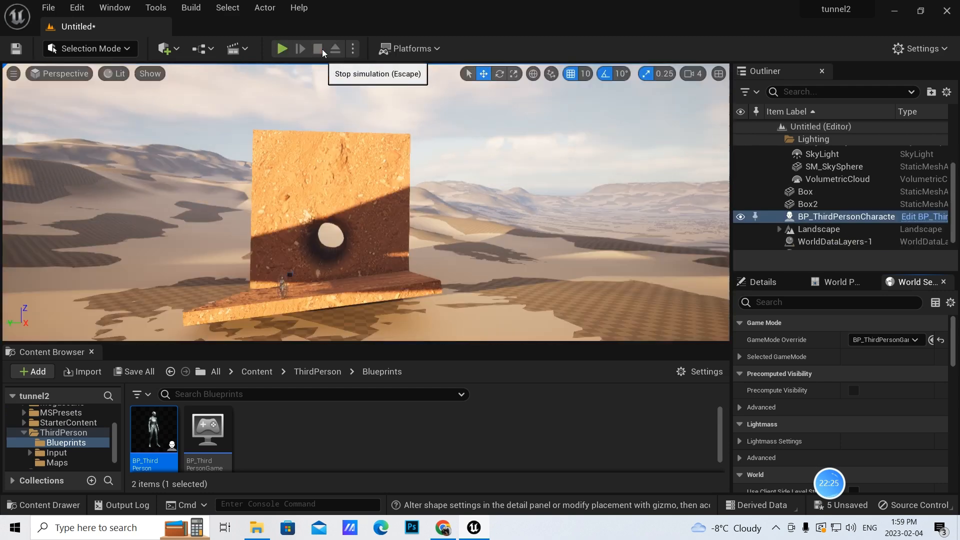
Step: Rotate the Box slab in front of Box2's opening to level it with the desert ground
click(370, 191)
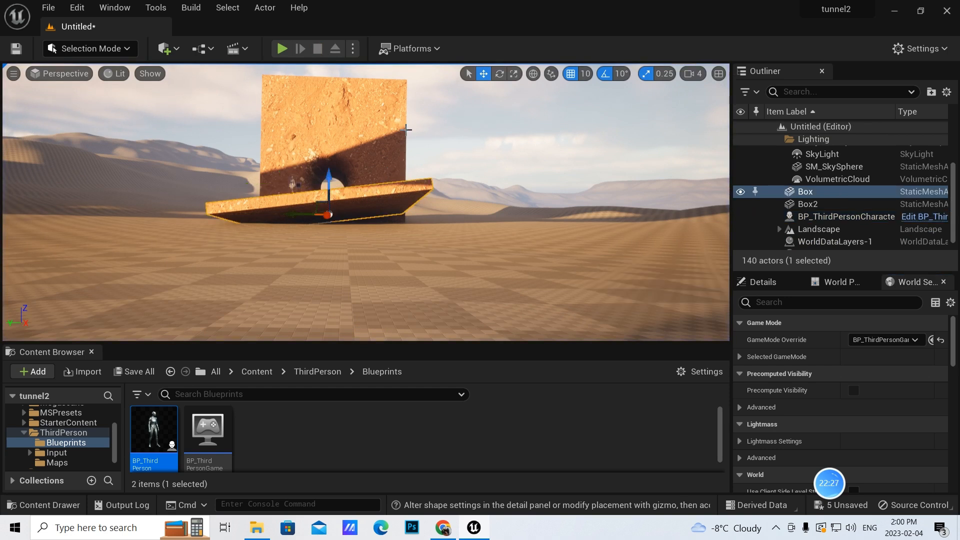
click(500, 75)
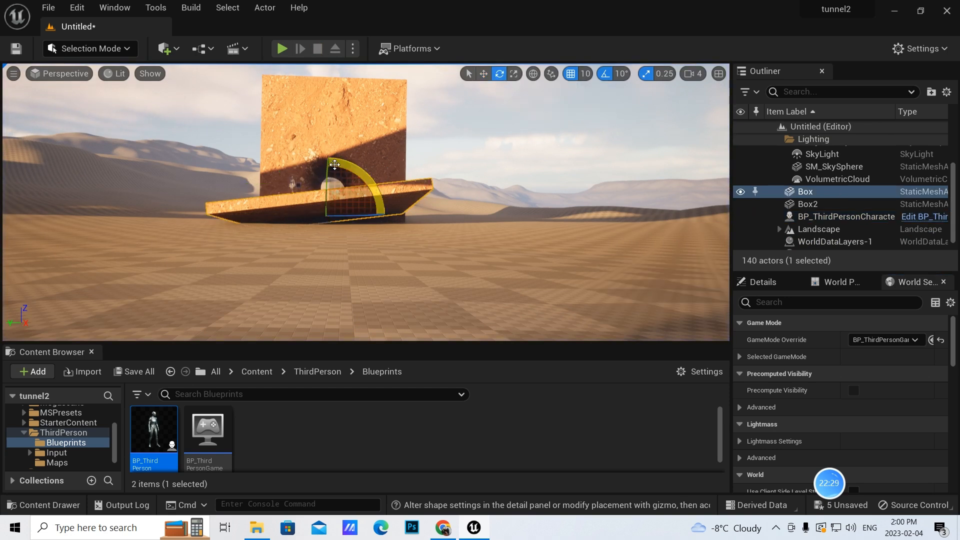
drag(336, 165, 338, 171)
drag(329, 159, 339, 159)
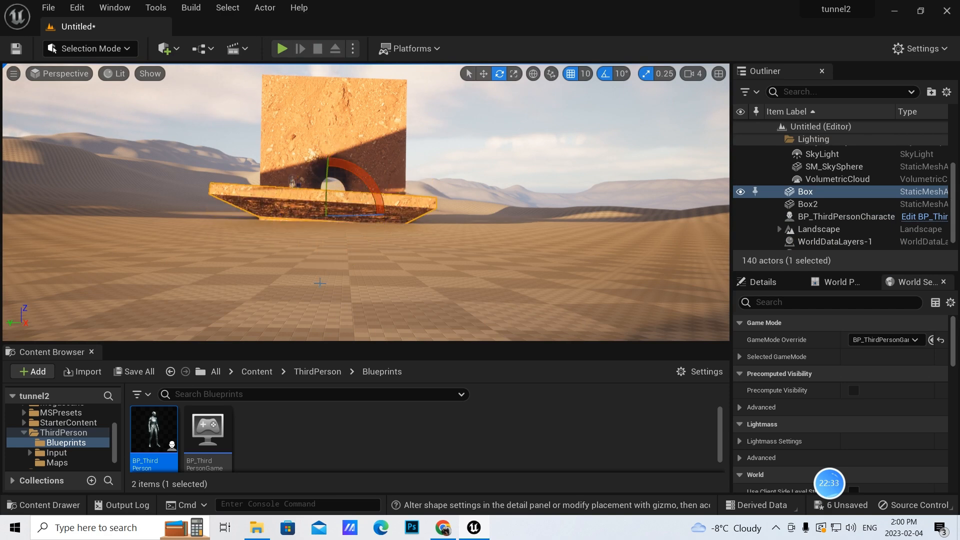
right_drag(359, 264, 315, 291)
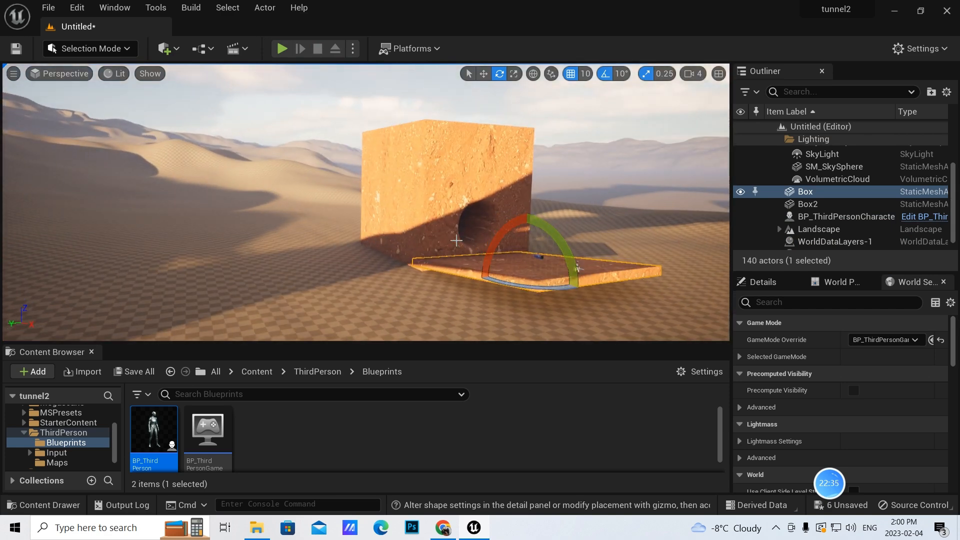
drag(545, 228, 525, 289)
click(484, 74)
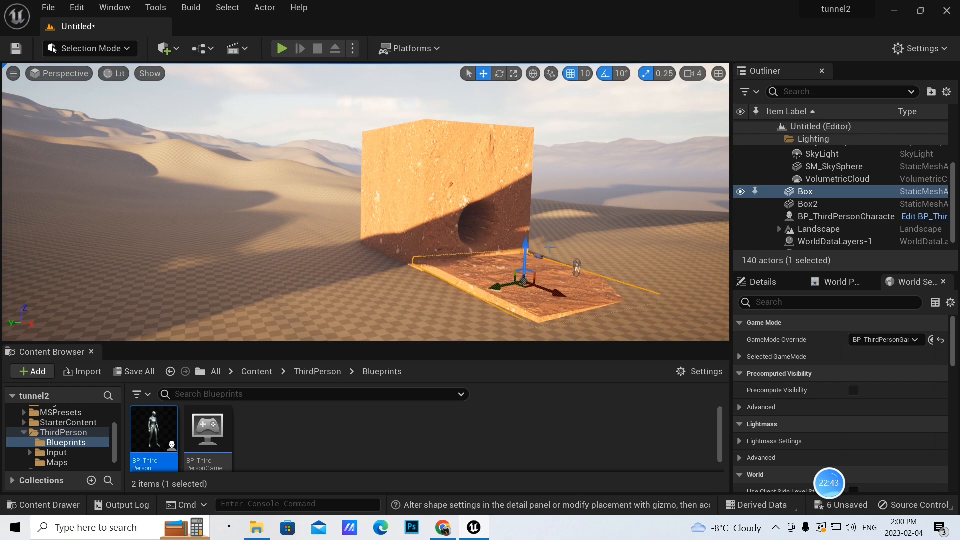
alt+drag(558, 226, 287, 87)
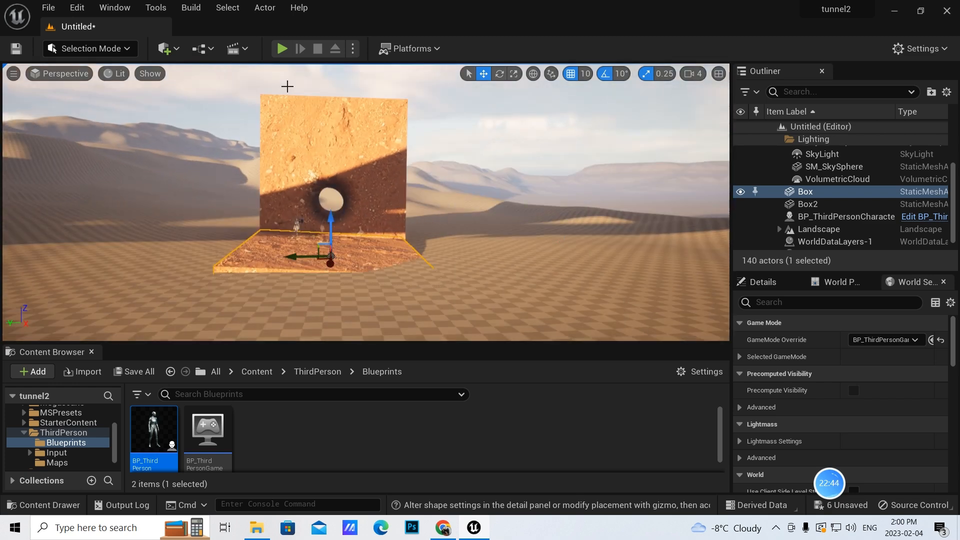
Step: Save the level as NewMap in the Content folder and start playing it with control of the character
click(16, 49)
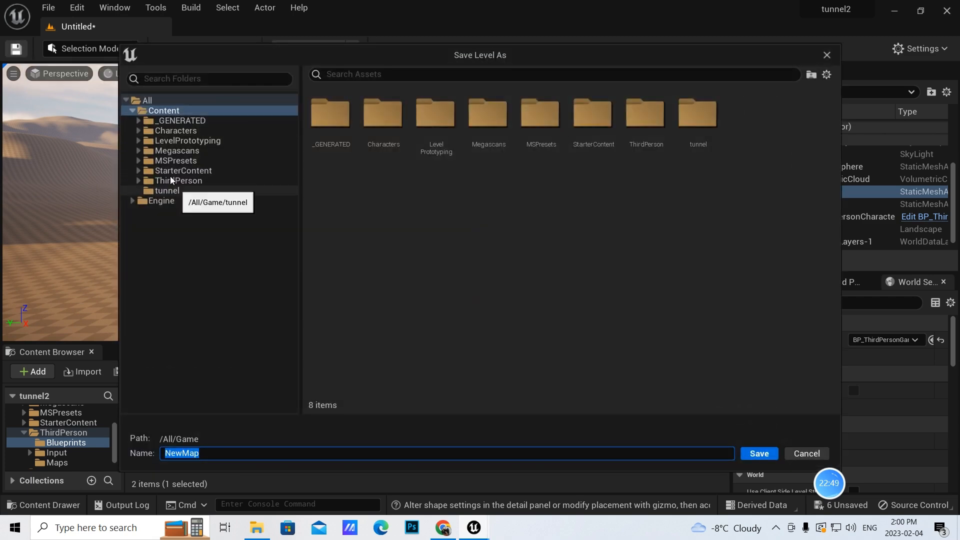
click(755, 454)
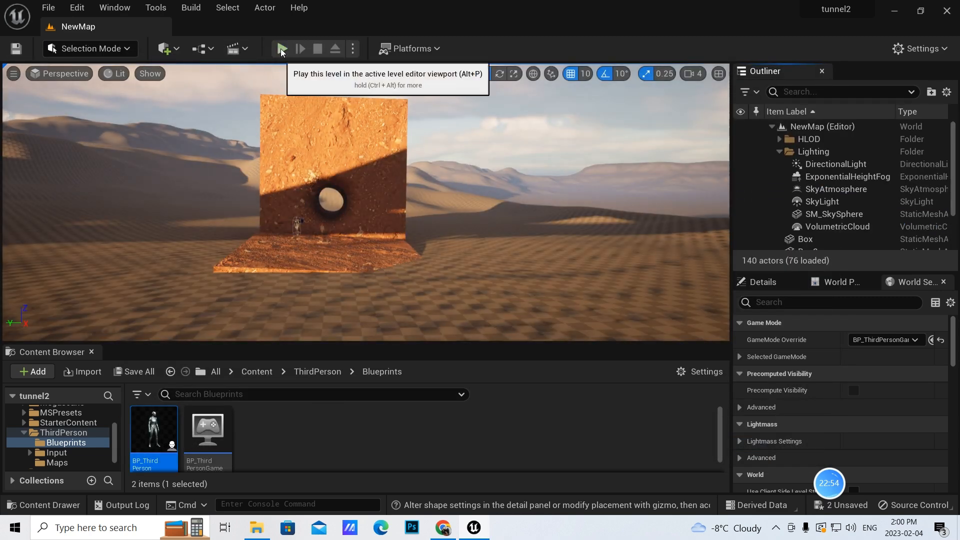
click(281, 49)
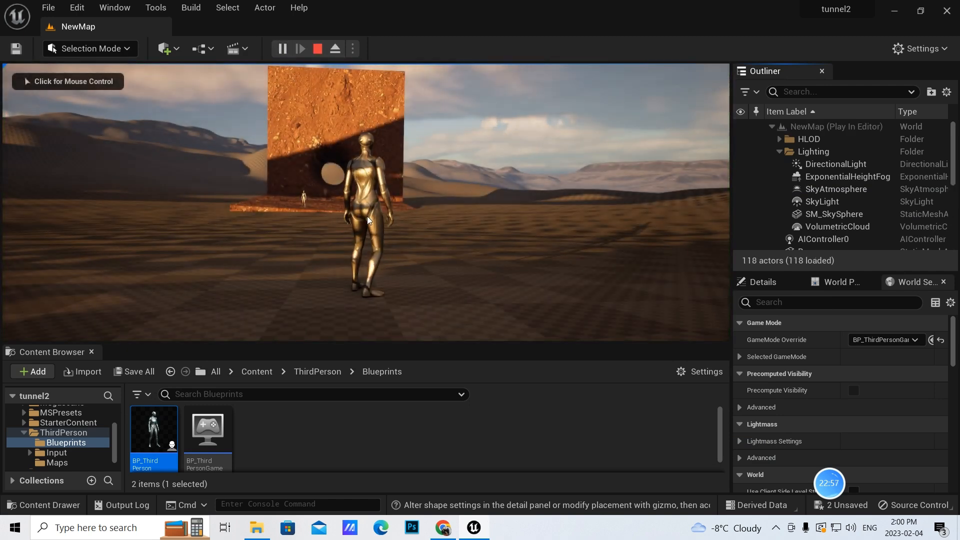
click(367, 216)
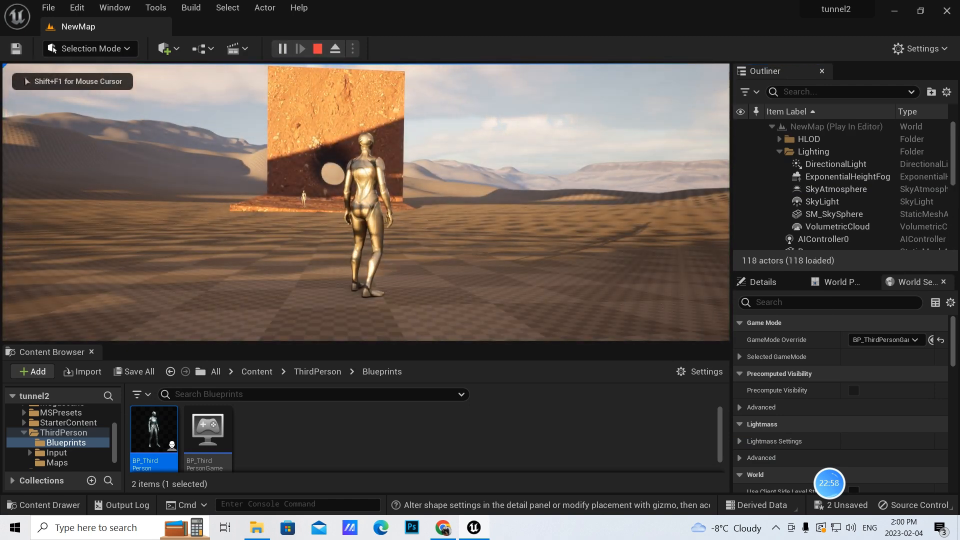
Step: Run the character across the slab and through Box2's tunnel, jump at the far exit, and end the play test
key(w)
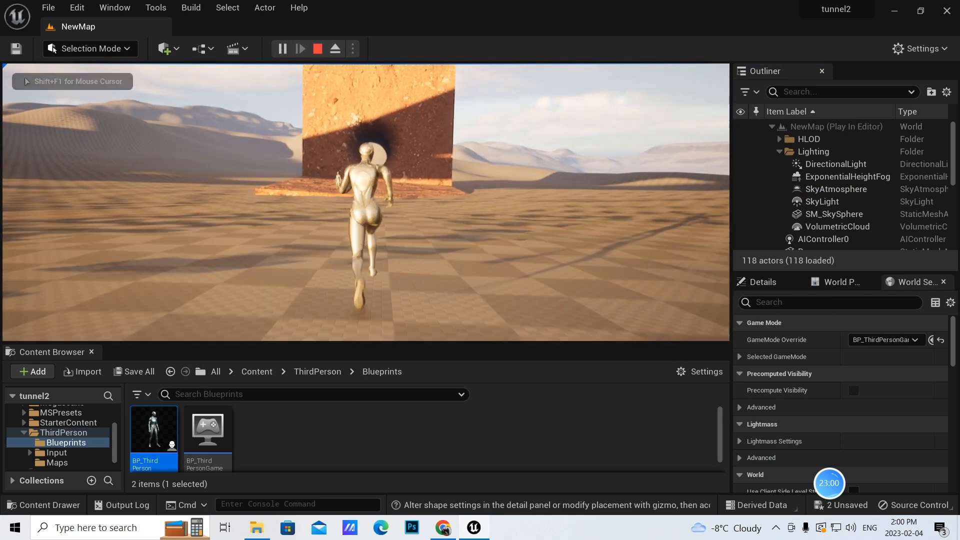
key(w)
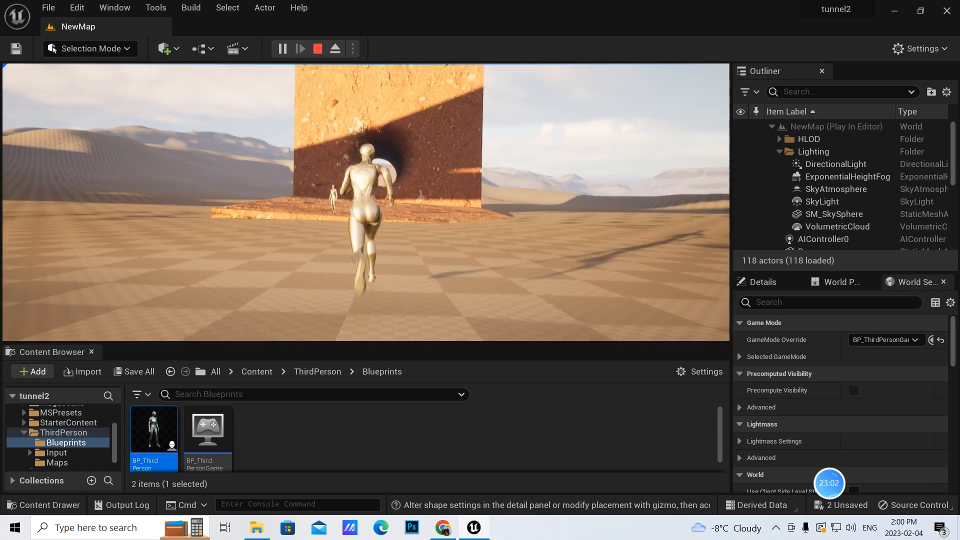
key(w)
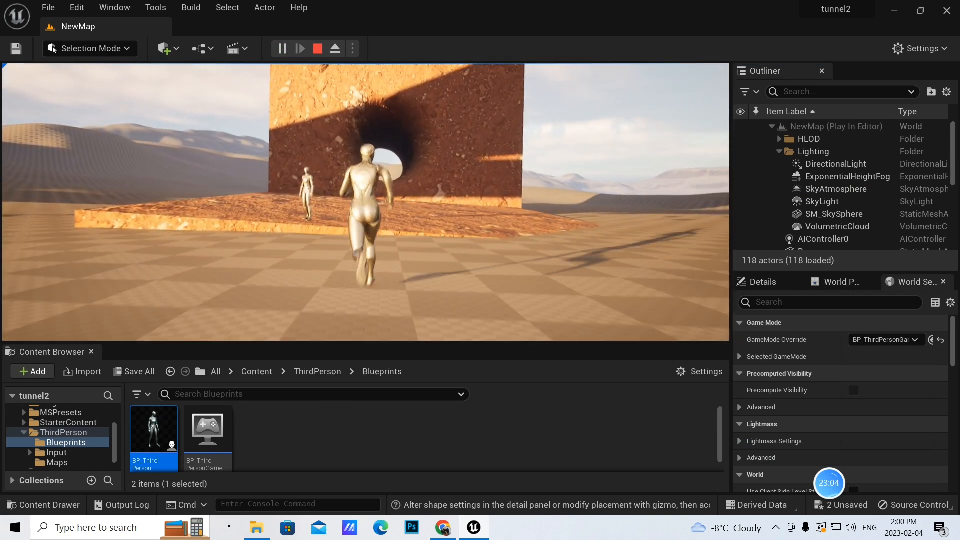
key(w)
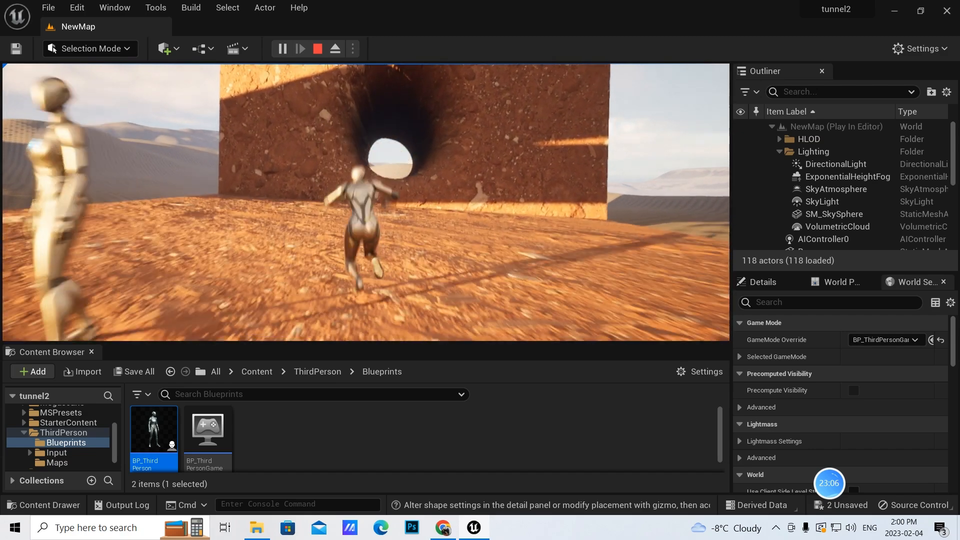
key(w)
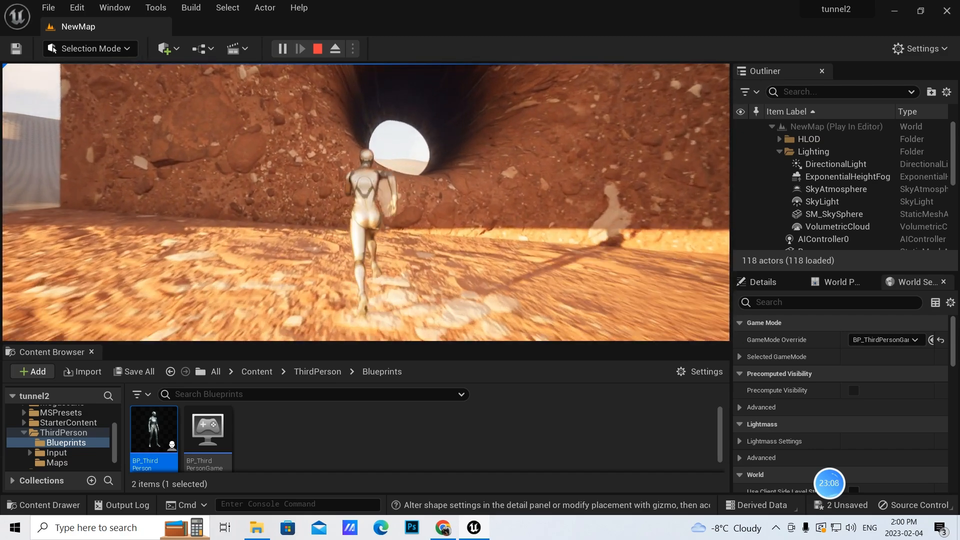
key(w)
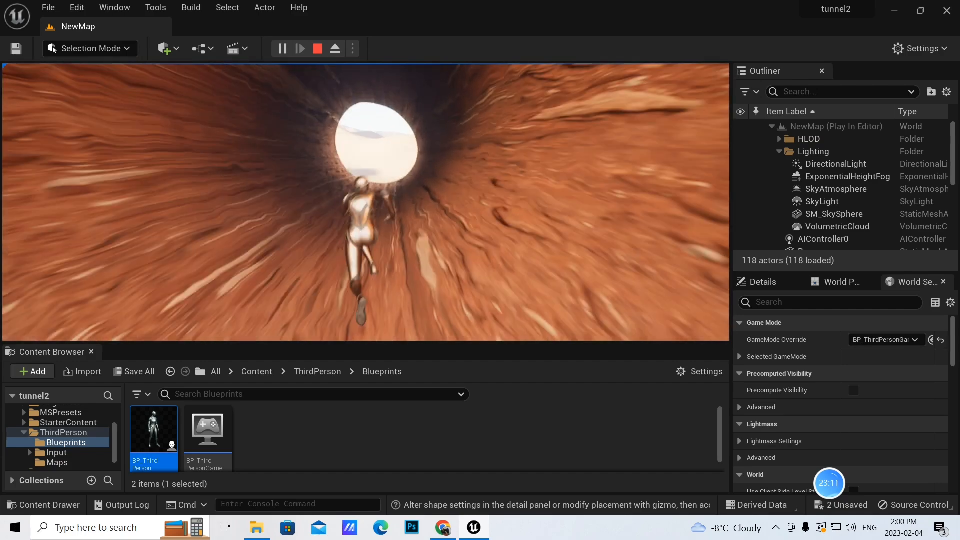
key(w)
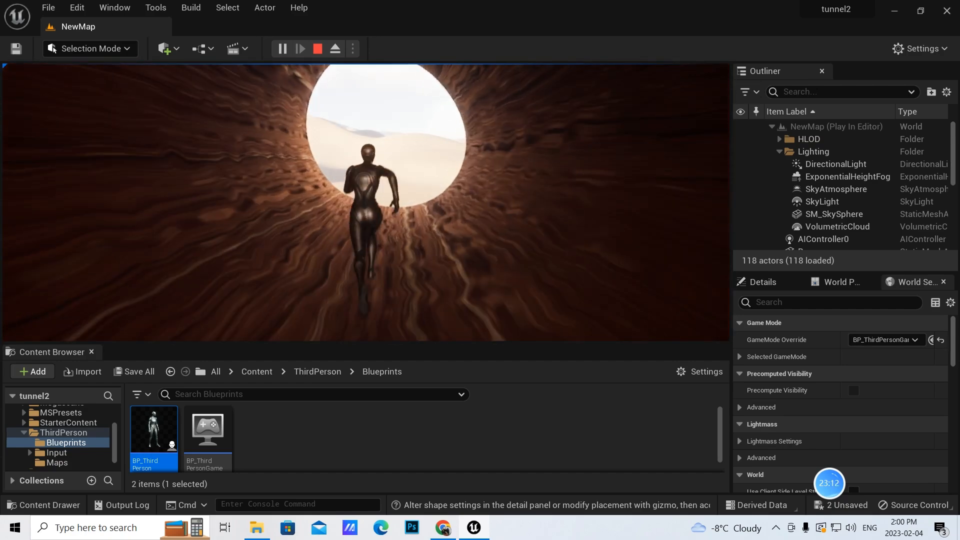
key(w)
key(space)
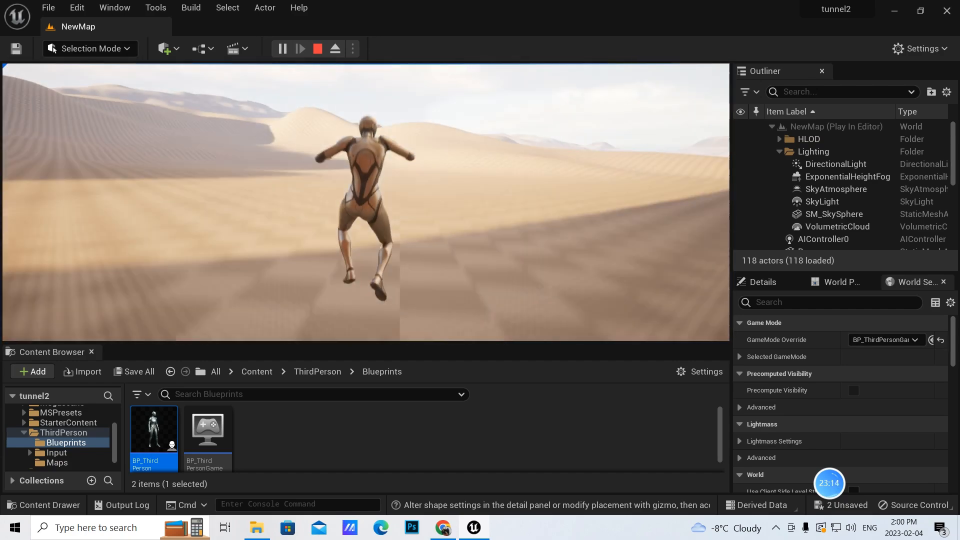
key(Escape)
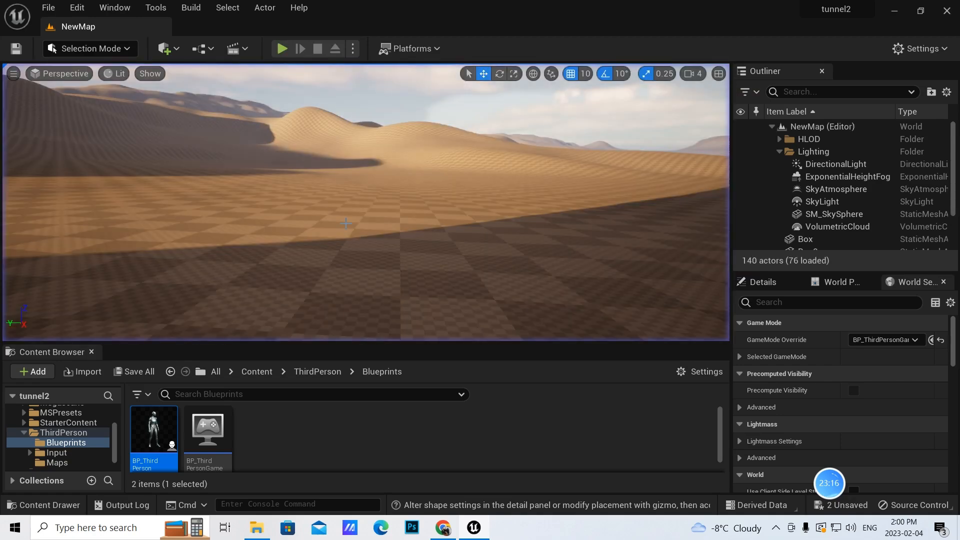
Step: Delete the extra BP_ThirdPersonCharacter standing on the slab beside the tunnel opening
scroll(353, 220, down, 10)
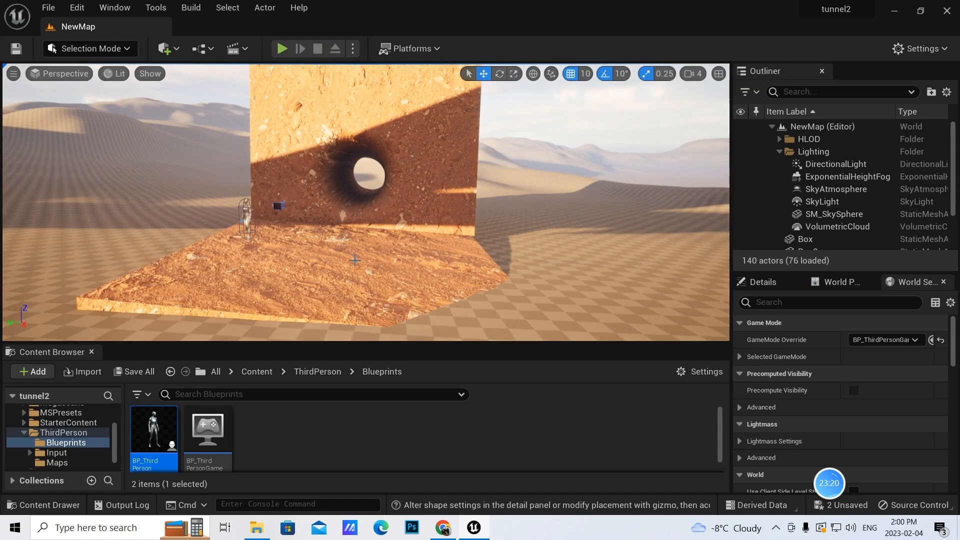
mouse_move(358, 268)
right_down()
mouse_move(383, 248)
mouse_move(372, 235)
mouse_move(380, 233)
mouse_move(356, 268)
right_up()
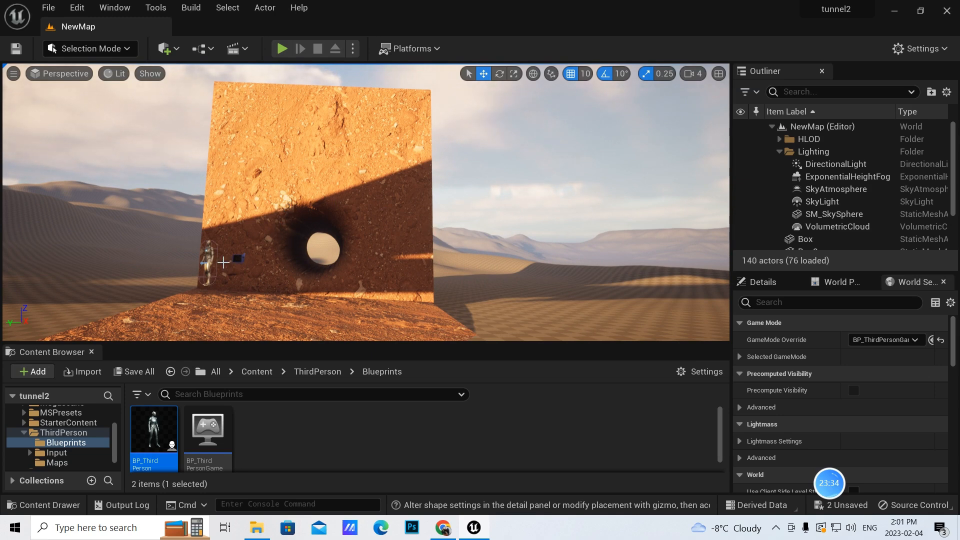
click(206, 259)
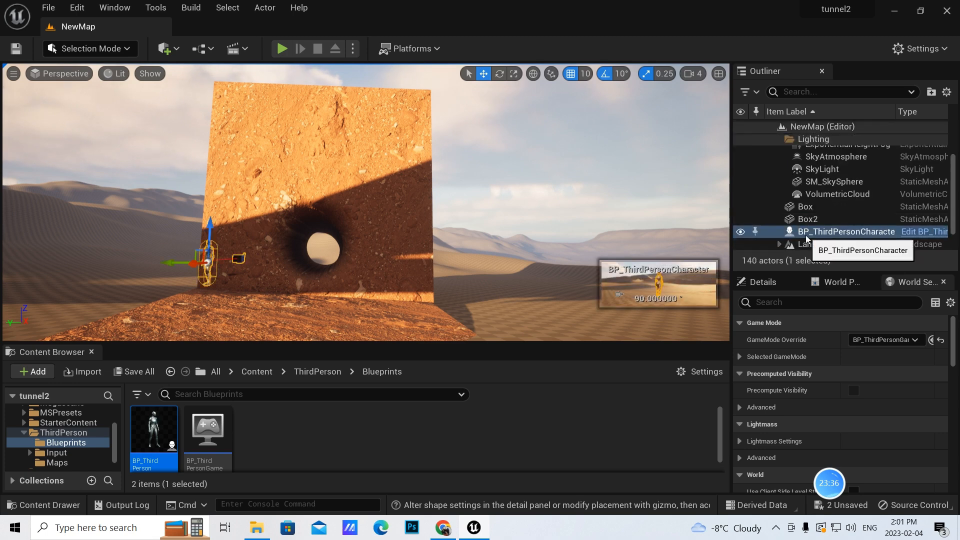
key(Delete)
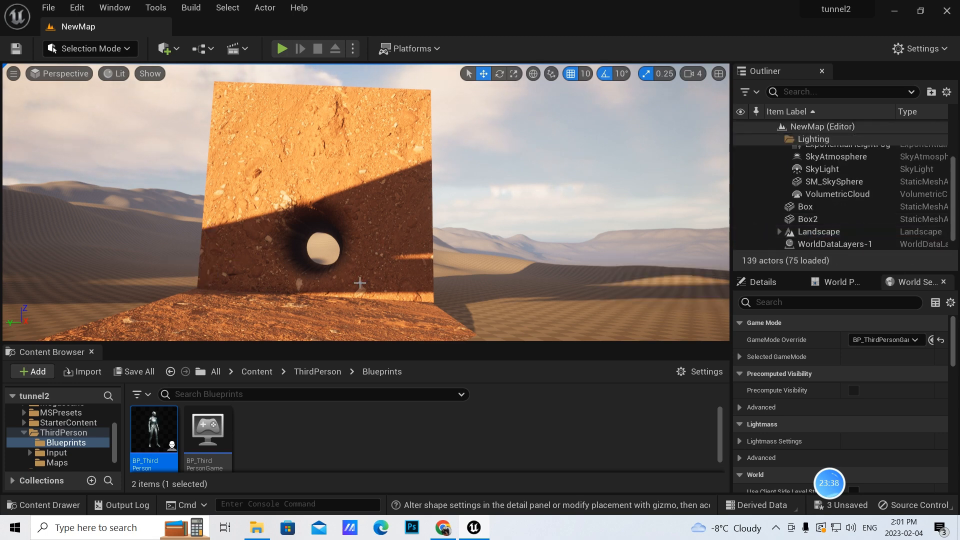
scroll(385, 311, down, 1)
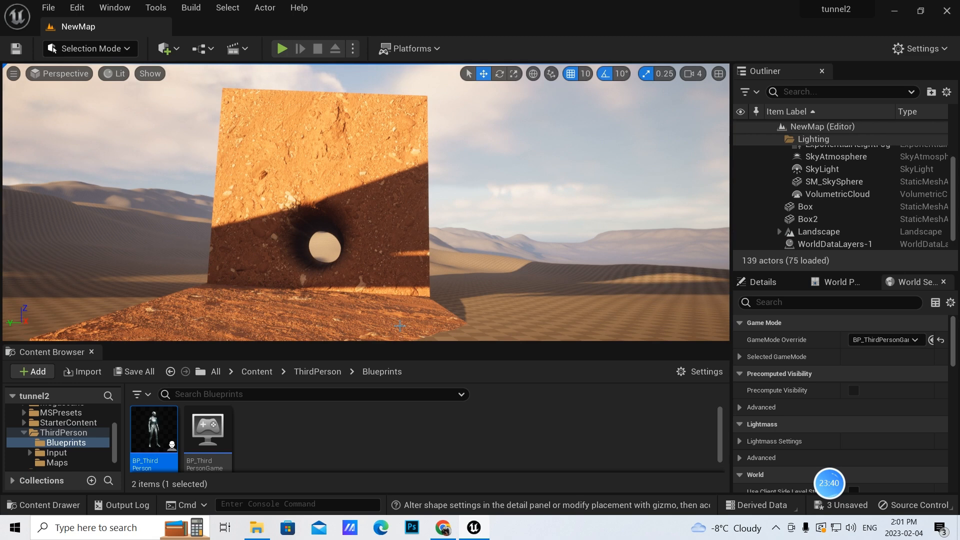
right_drag(400, 326, 397, 338)
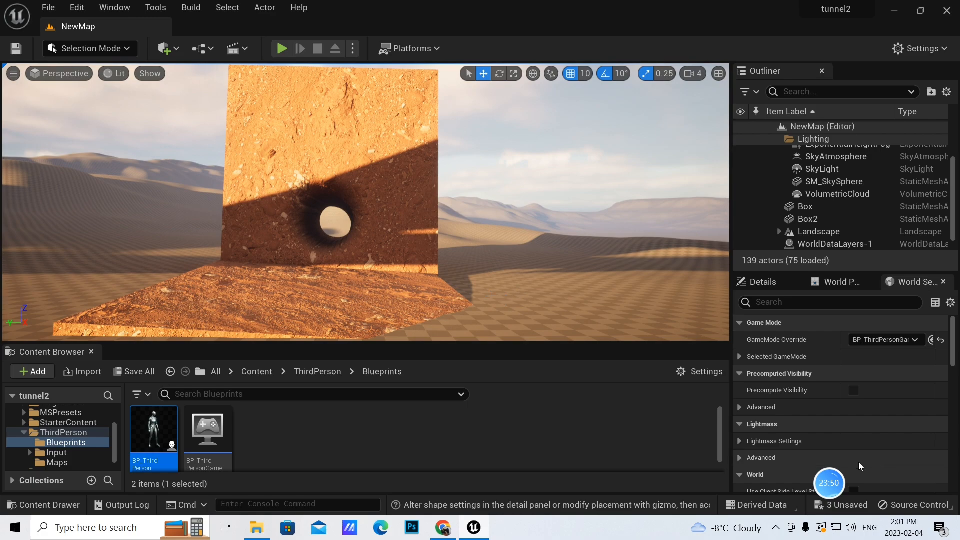
click(874, 485)
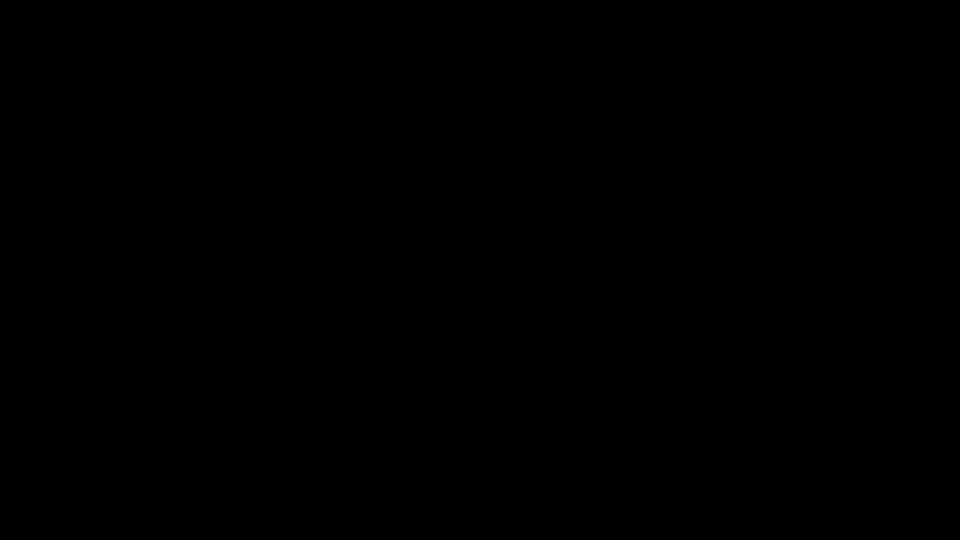